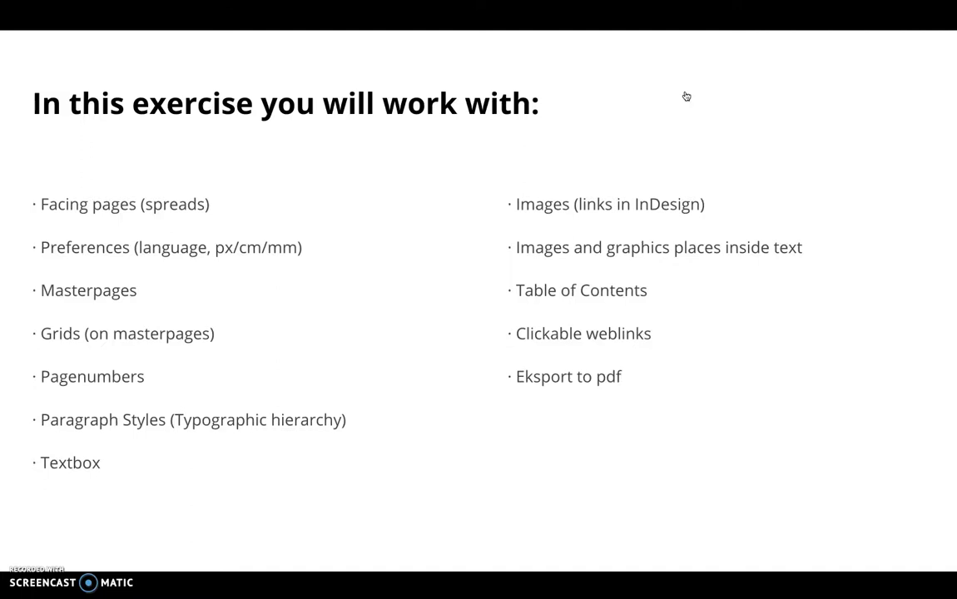
- Leave the slide presentation, switch to Adobe InDesign and move its window fully into view
key("Escape")
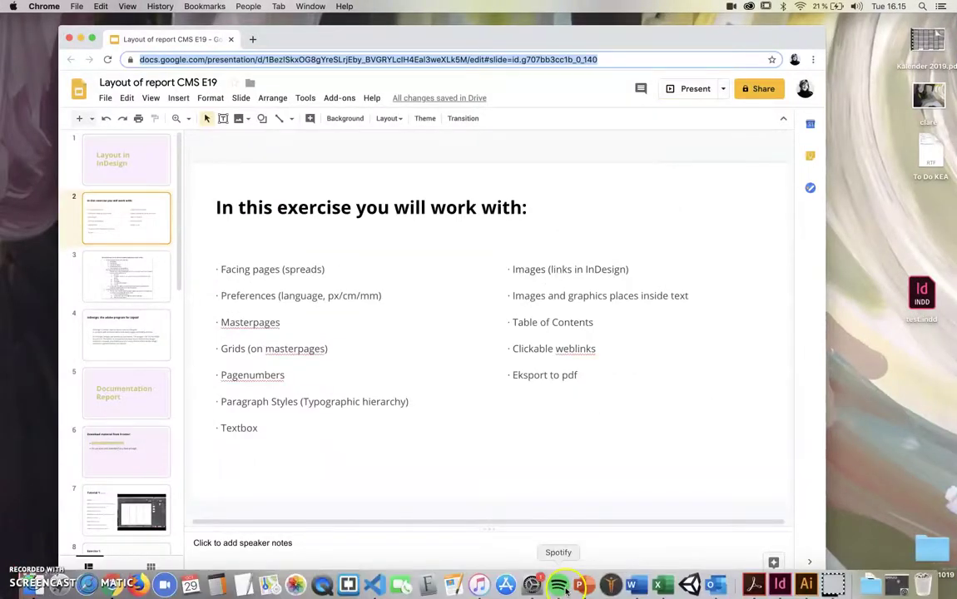
left_click(780, 585)
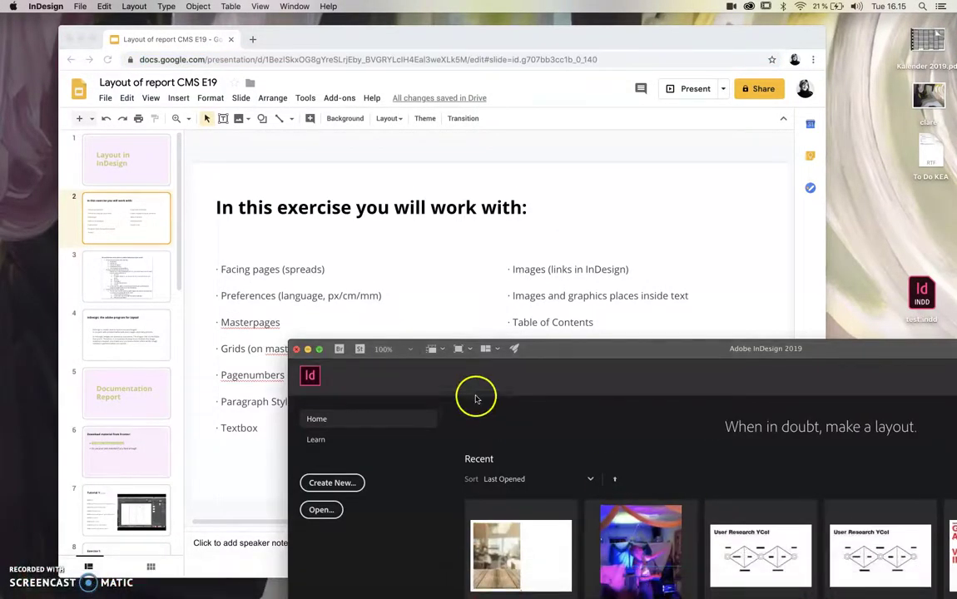
left_click_drag(591, 343, 308, 26)
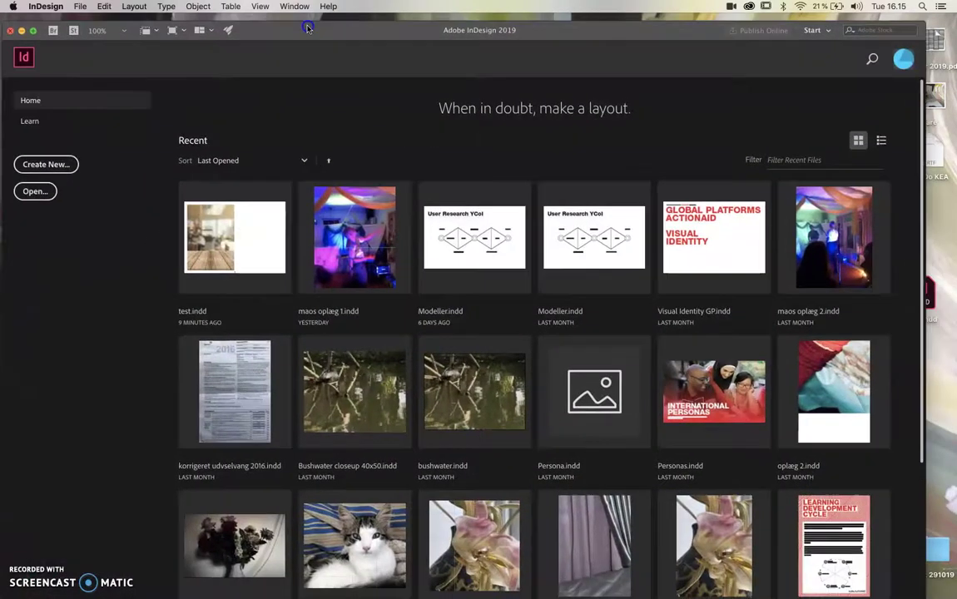
- Create a new document named Report from the A4 preset in landscape orientation with facing pages enabled
left_click(52, 166)
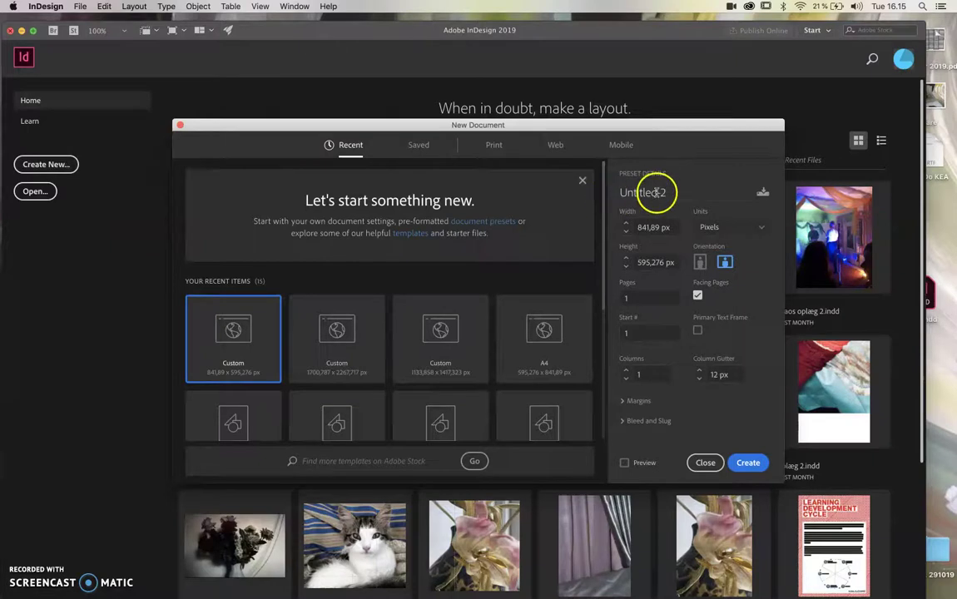
triple_click(657, 192)
type("Report")
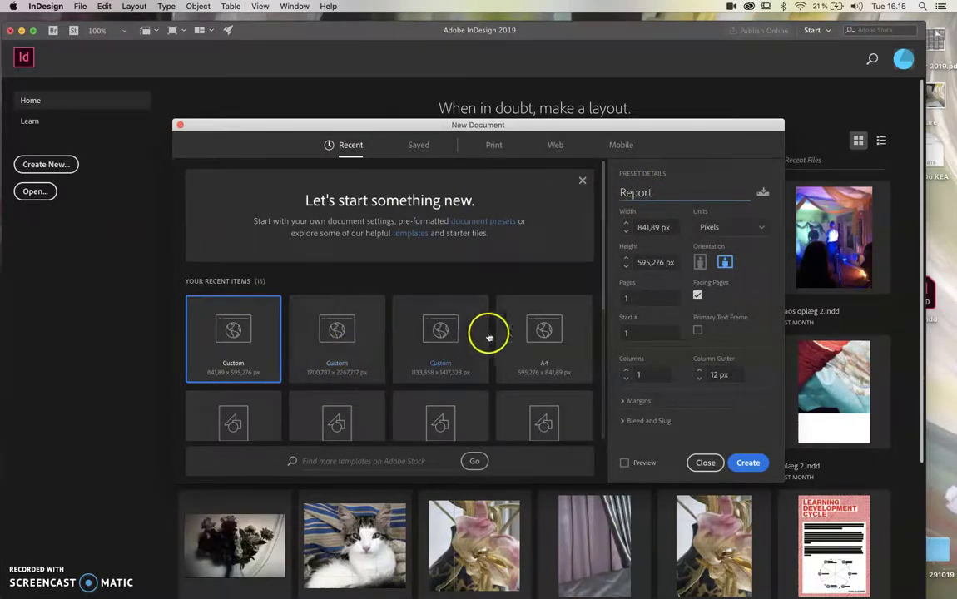
left_click(539, 342)
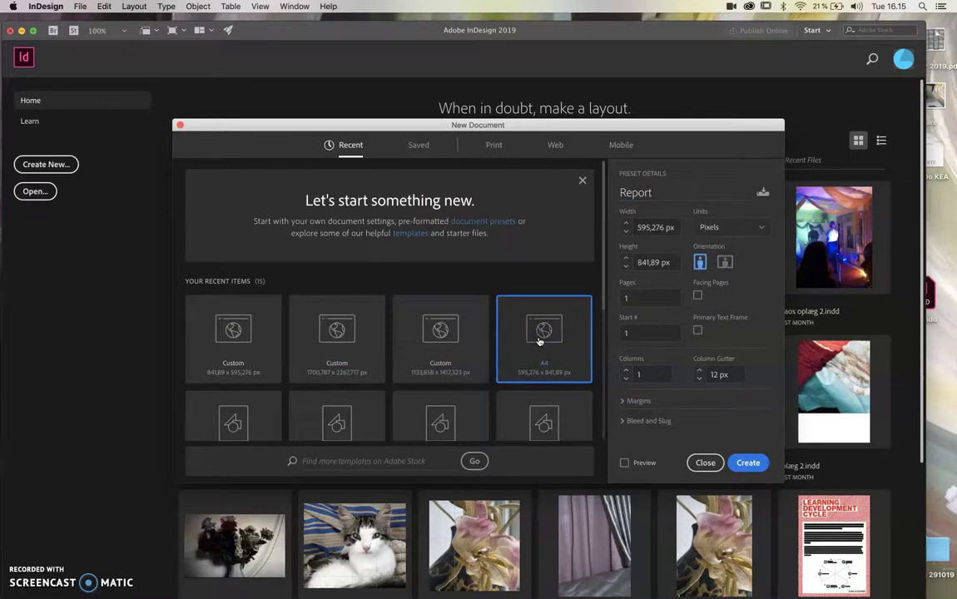
left_click(699, 262)
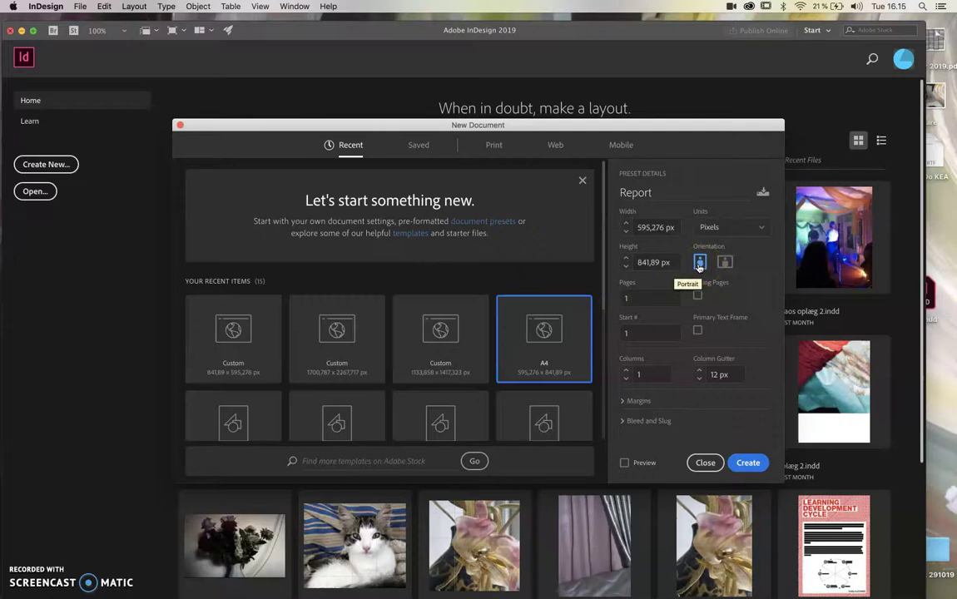
left_click(724, 263)
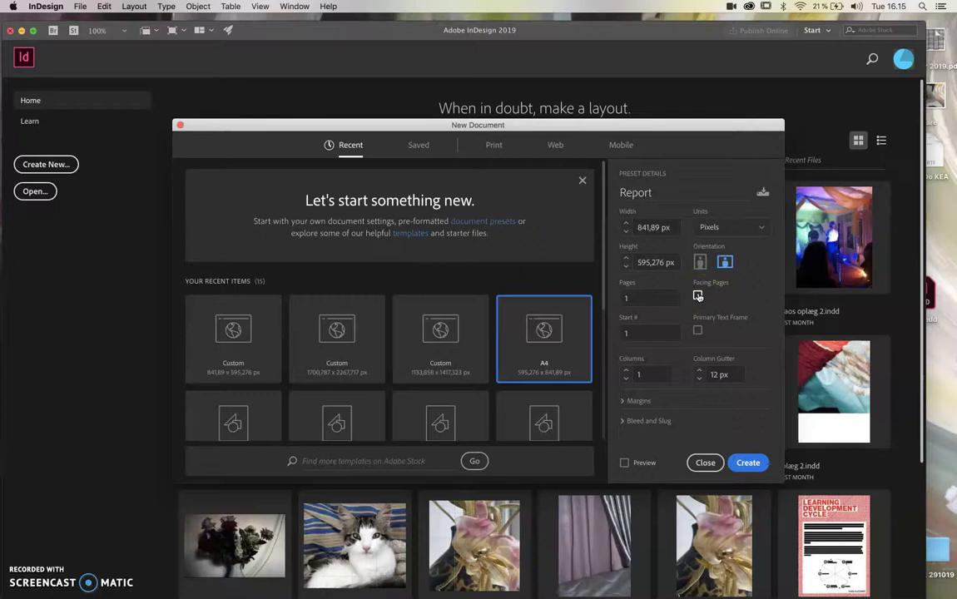
left_click(748, 462)
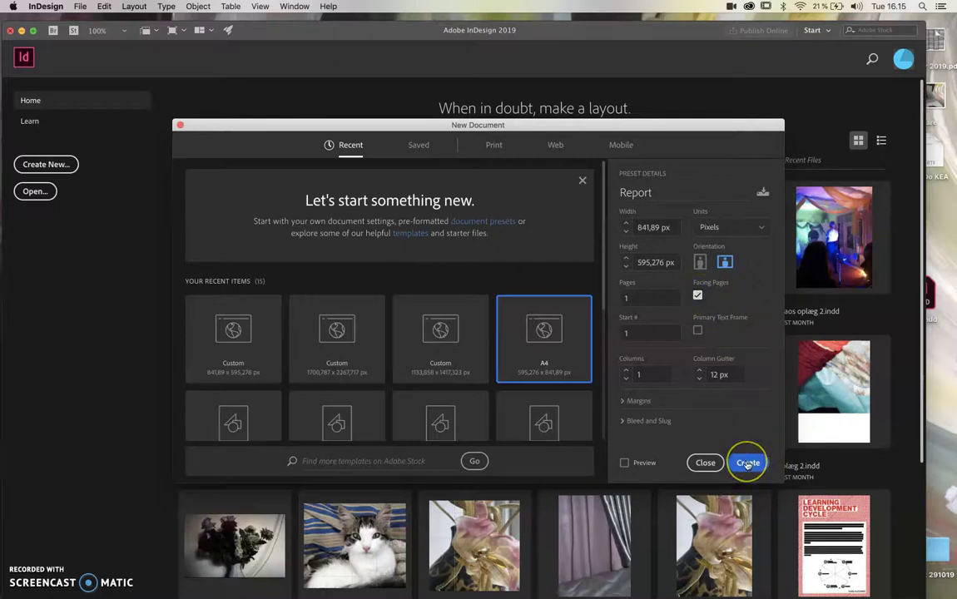
- Add four new pages to the document after page 1
scroll(599, 418, "down", 3)
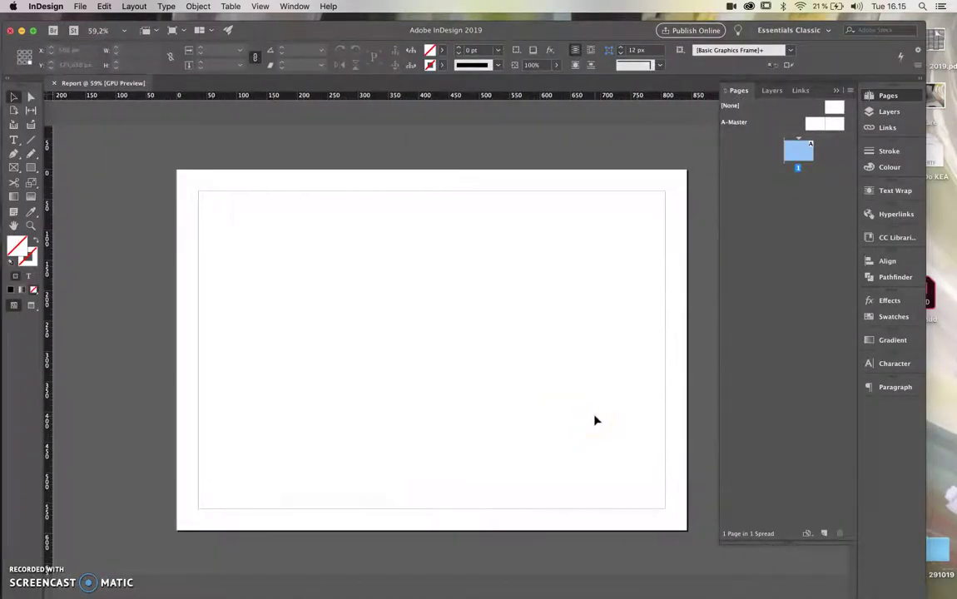
scroll(587, 426, "down", 1)
scroll(585, 423, "right", 2)
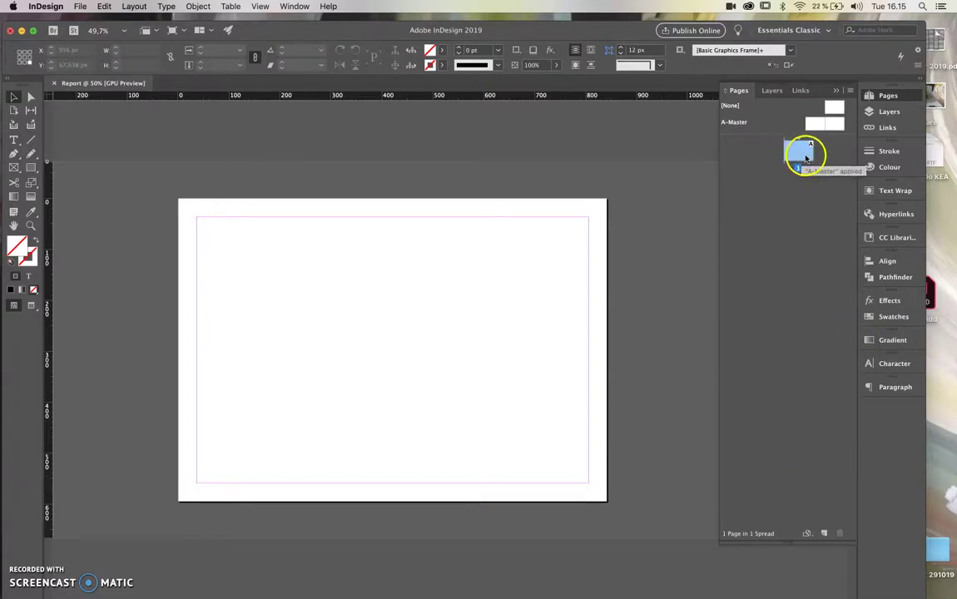
right_click(804, 182)
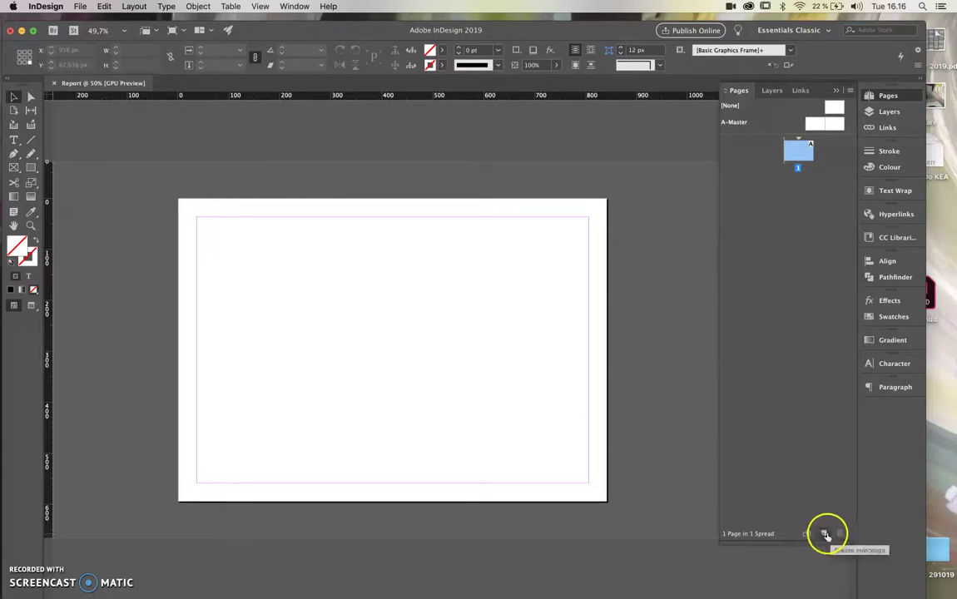
left_click(824, 534)
left_click(824, 534)
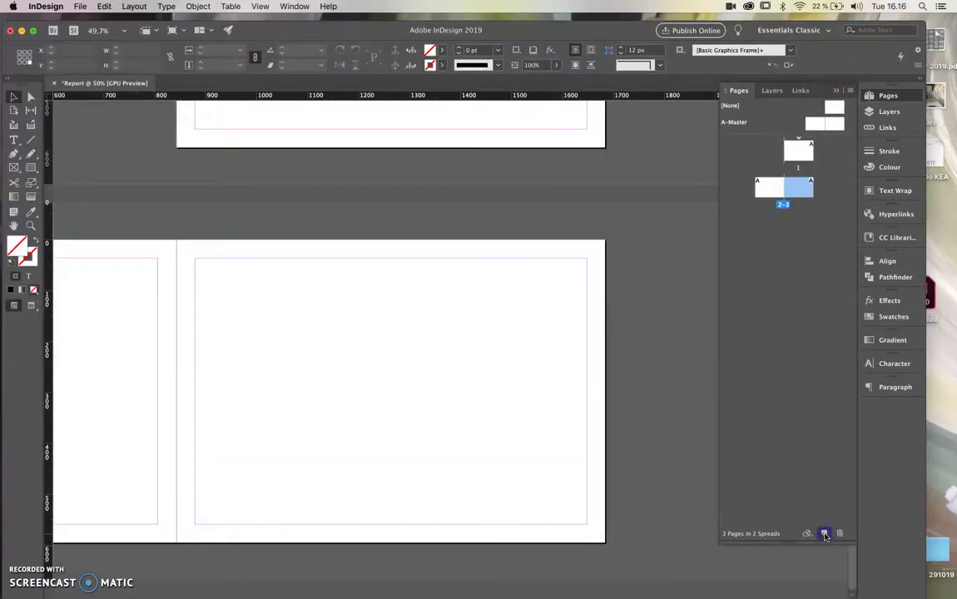
left_click(824, 534)
left_click(824, 534)
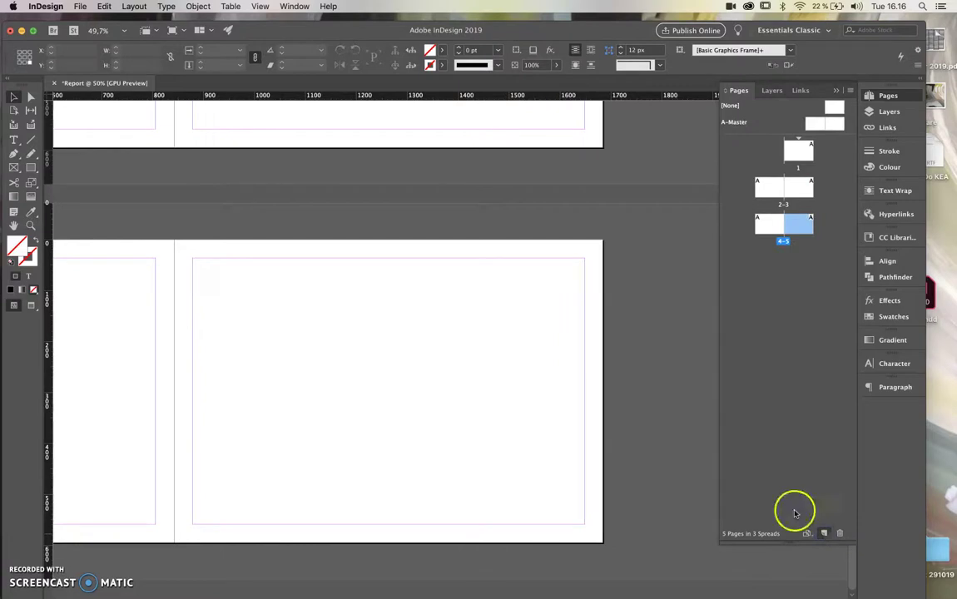
- Turn off facing pages in the document setup
scroll(454, 379, "up", 5)
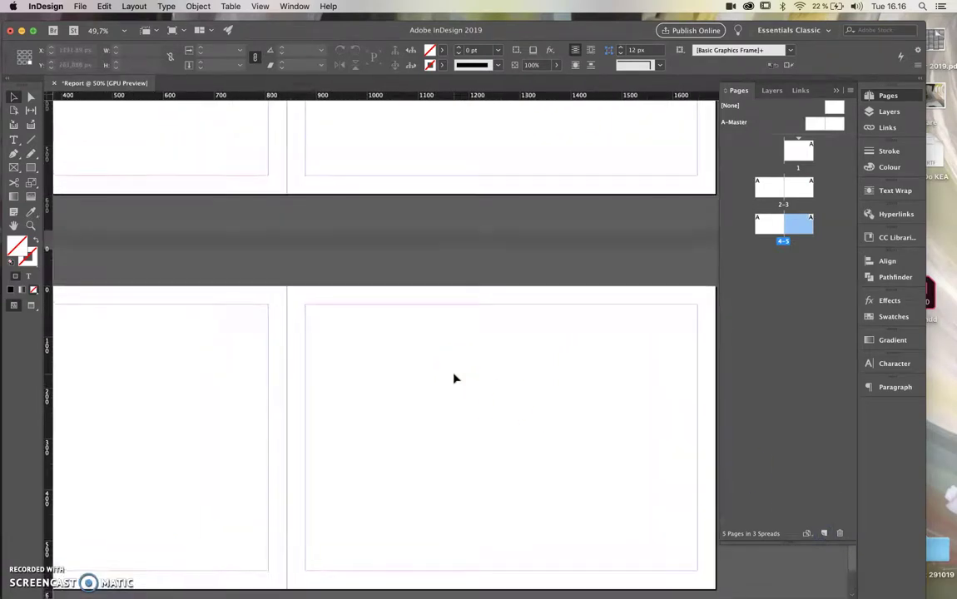
scroll(455, 379, "down", 2)
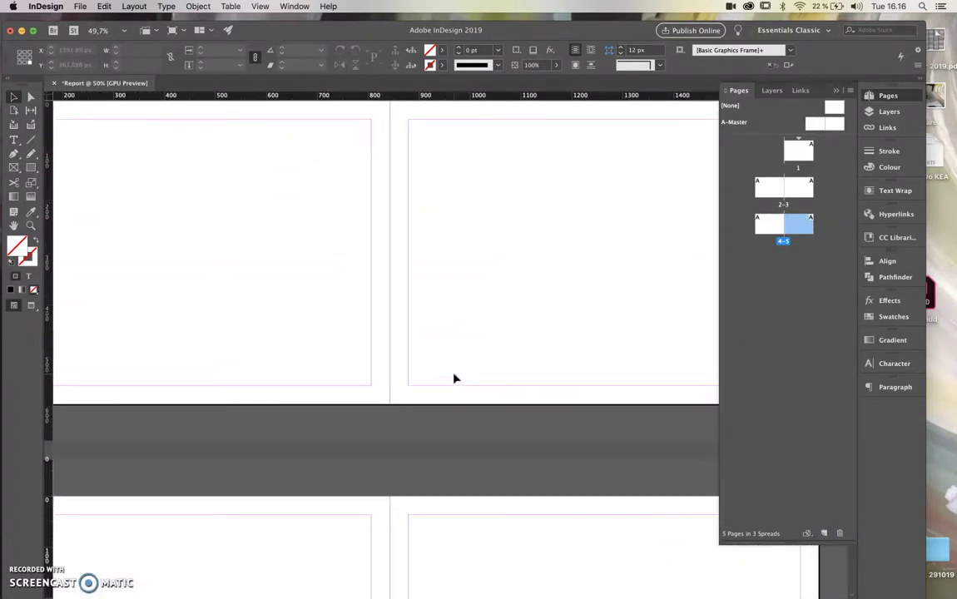
scroll(447, 386, "down", 1)
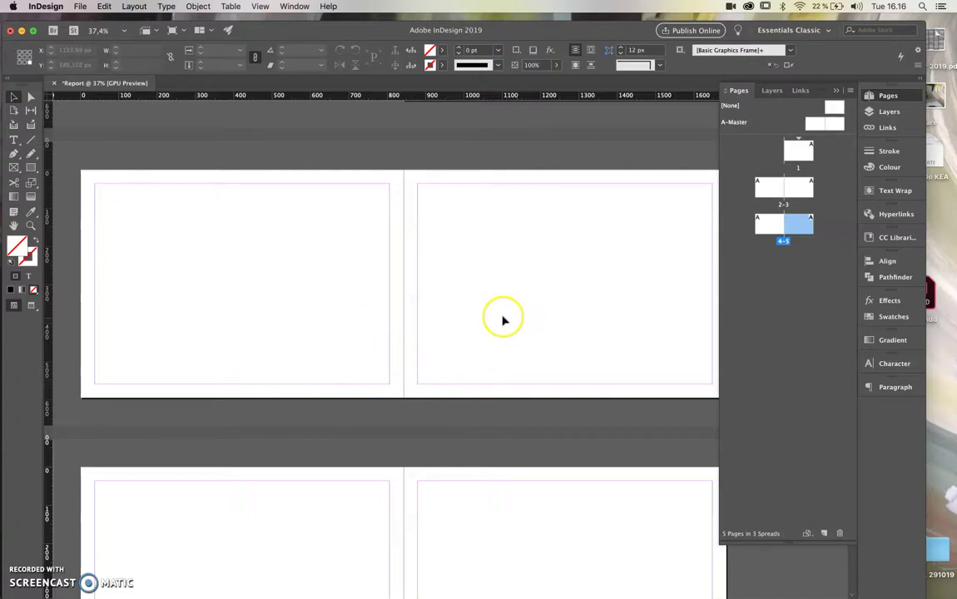
left_click(82, 6)
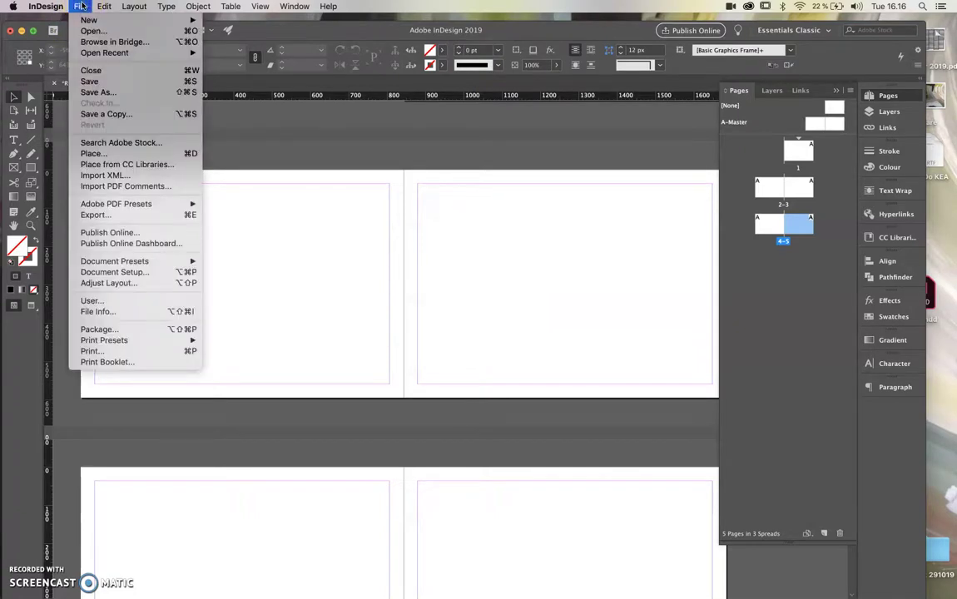
left_click(98, 272)
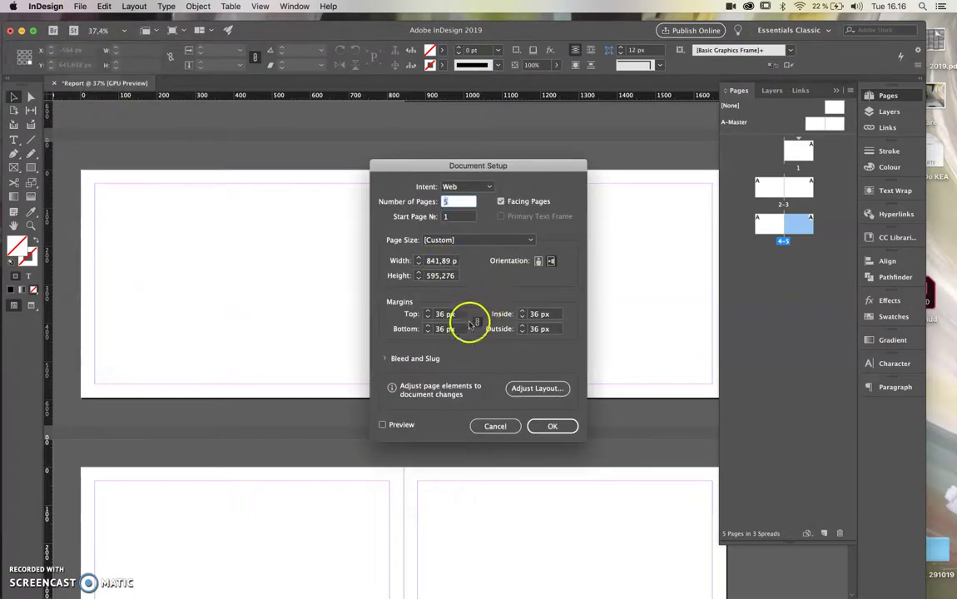
left_click(501, 202)
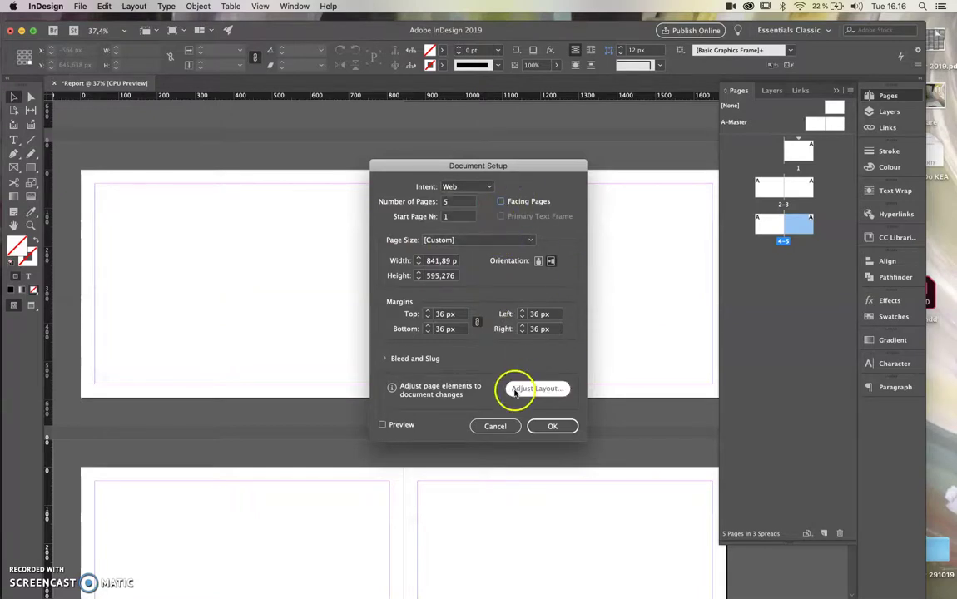
left_click(552, 425)
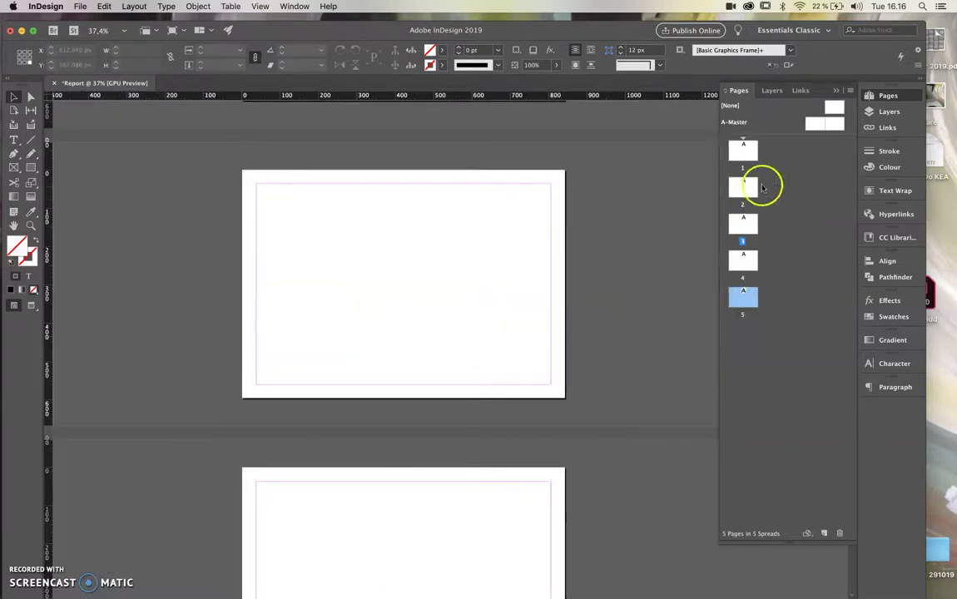
- Delete pages 4 and 5 from the document
left_click(745, 187)
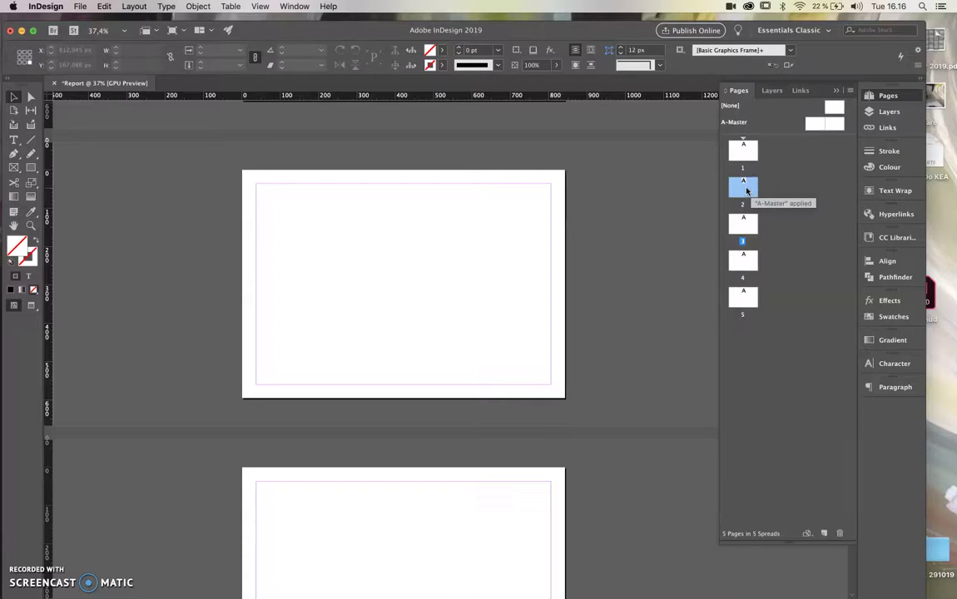
left_click(742, 262)
left_click(748, 298)
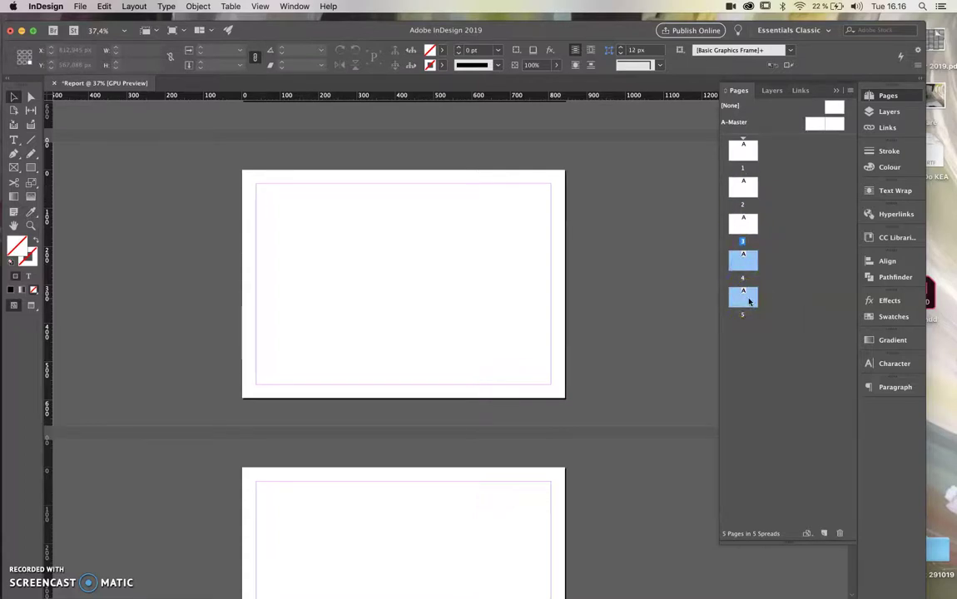
left_click_drag(749, 301, 839, 534)
- Save the document as Report on the Desktop in InDesign CC 2019 document format
scroll(563, 376, "up", 3)
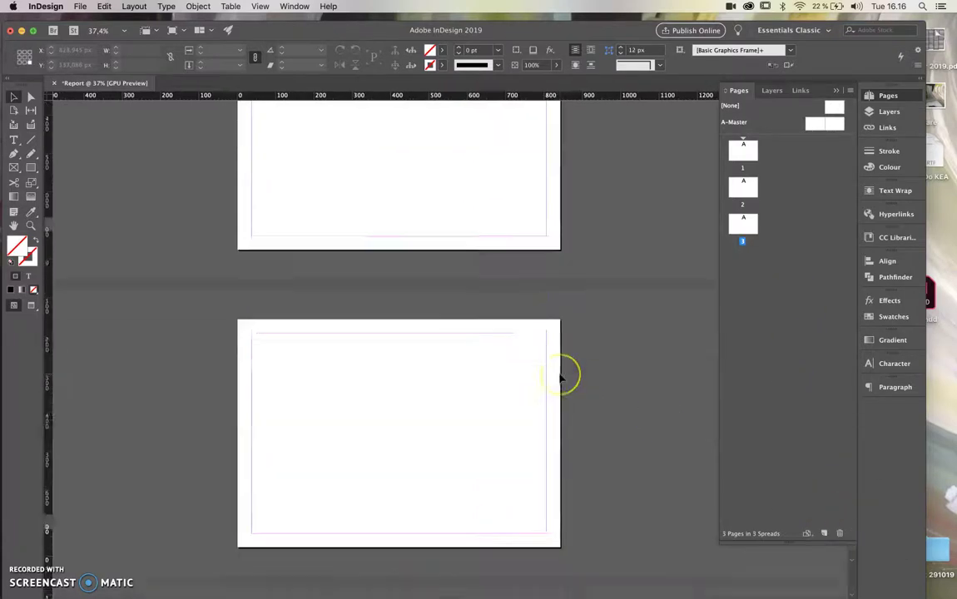
left_click(535, 253)
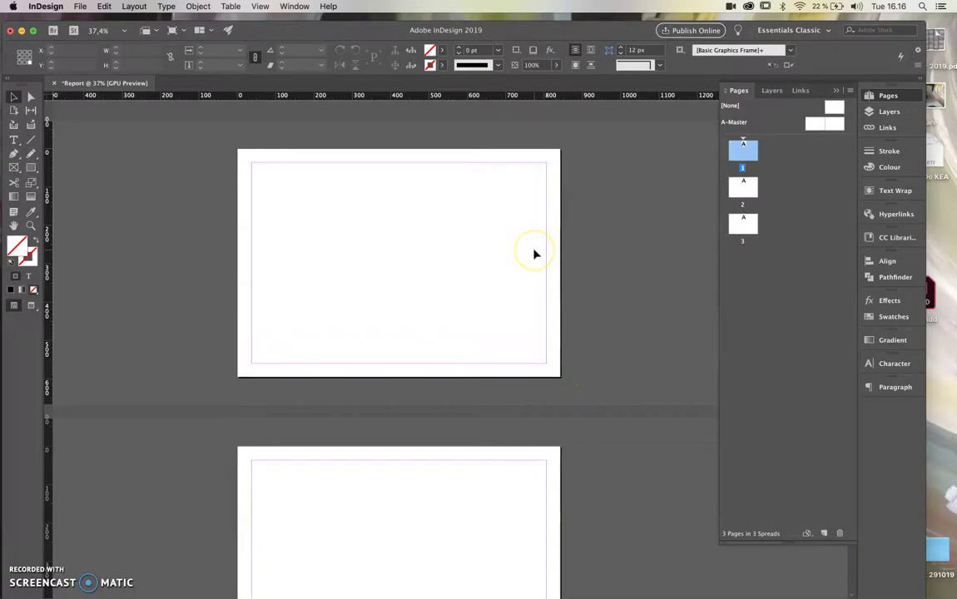
key("super+s")
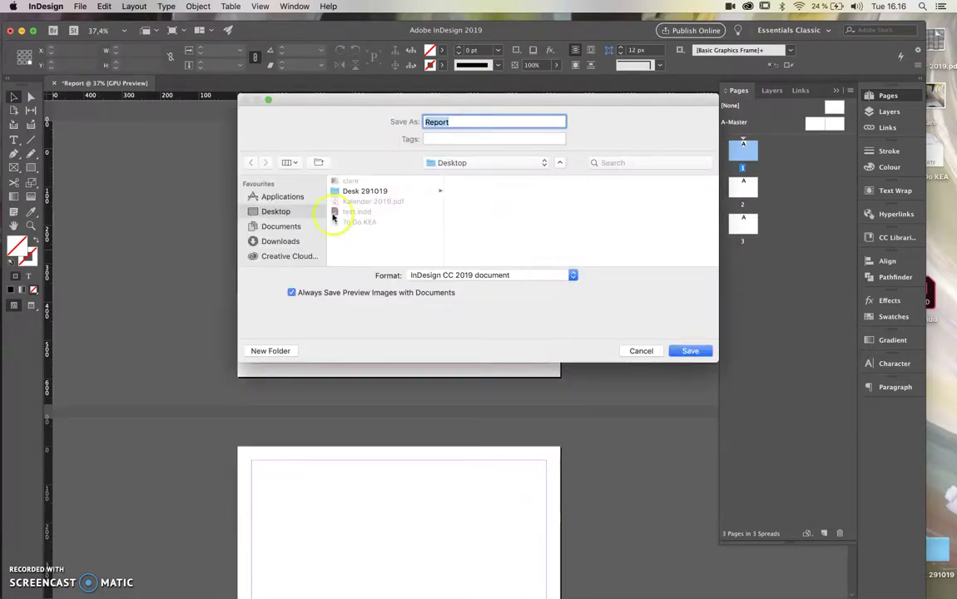
left_click(289, 213)
left_click(690, 350)
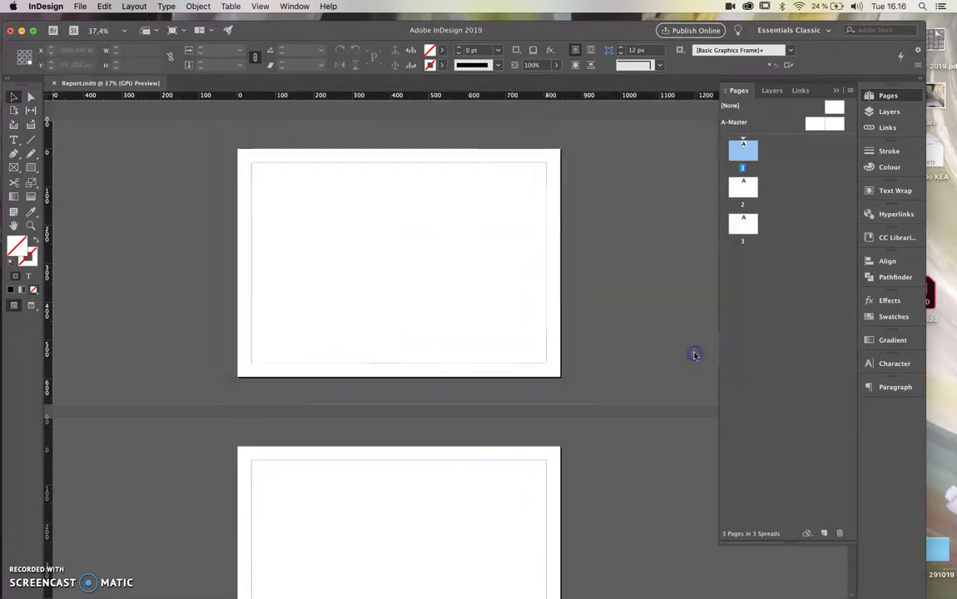
- Set the ruler origin to Page in the Units & Increments preferences
left_click(740, 158)
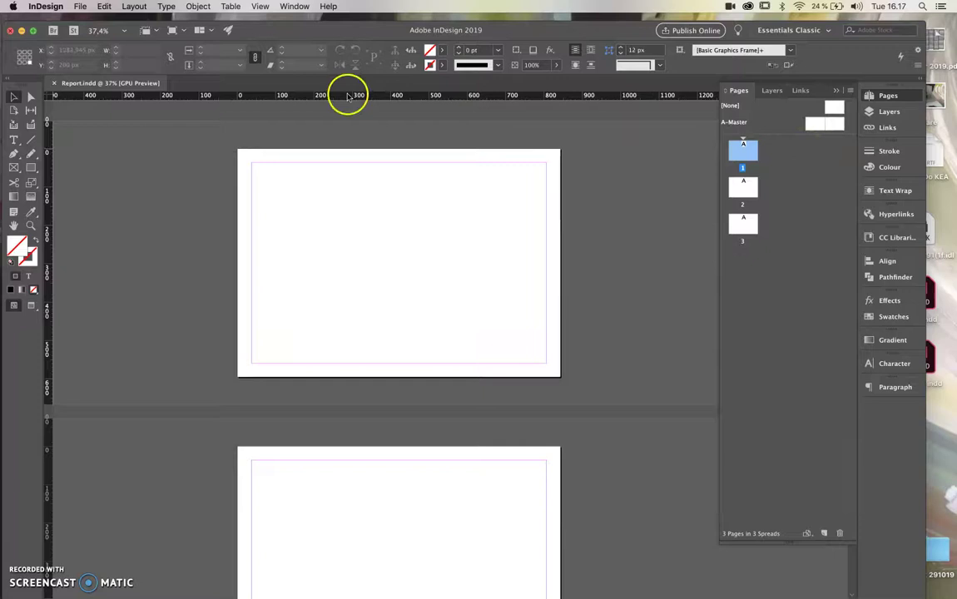
left_click(80, 6)
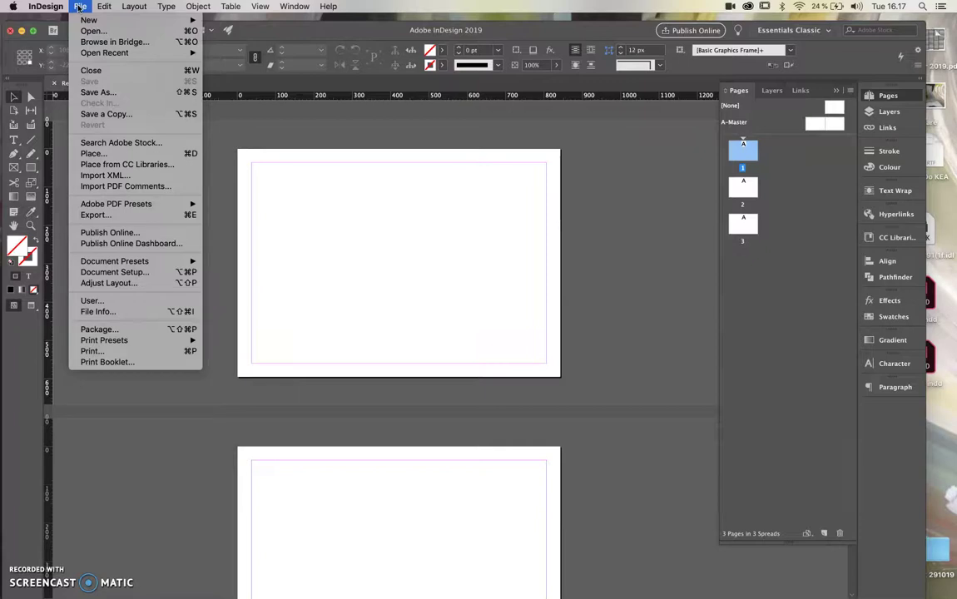
mouse_move(41, 6)
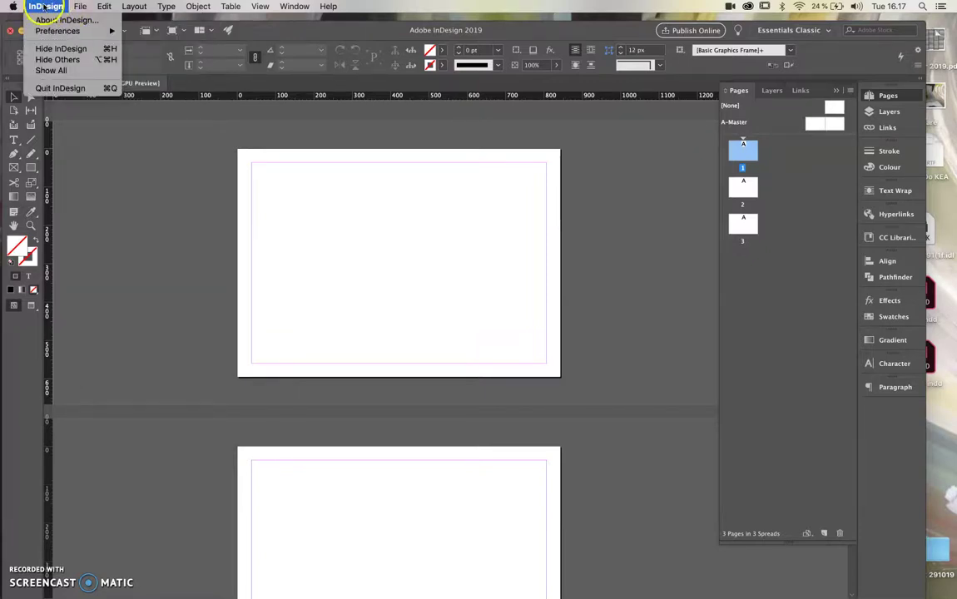
left_click(52, 33)
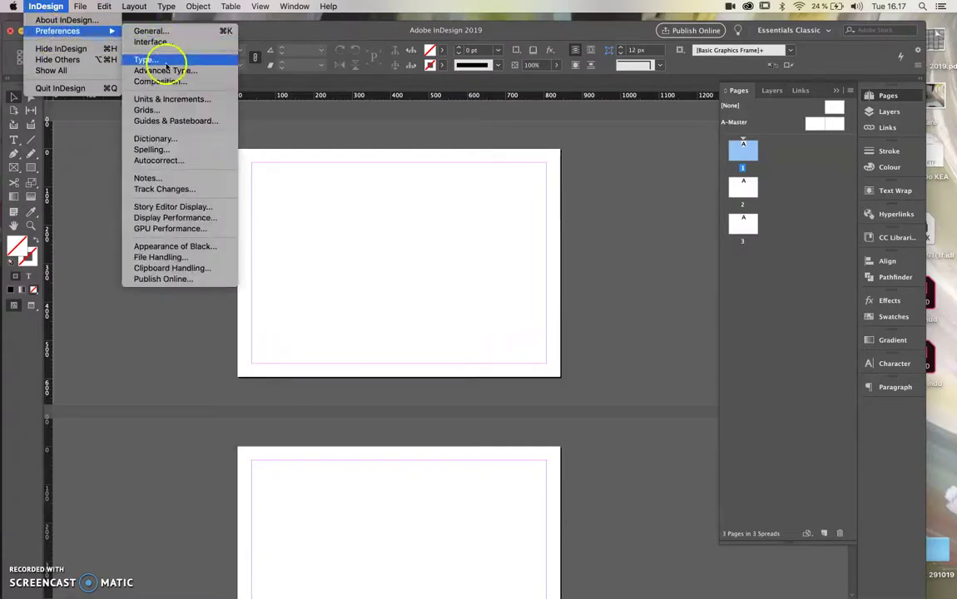
left_click(169, 102)
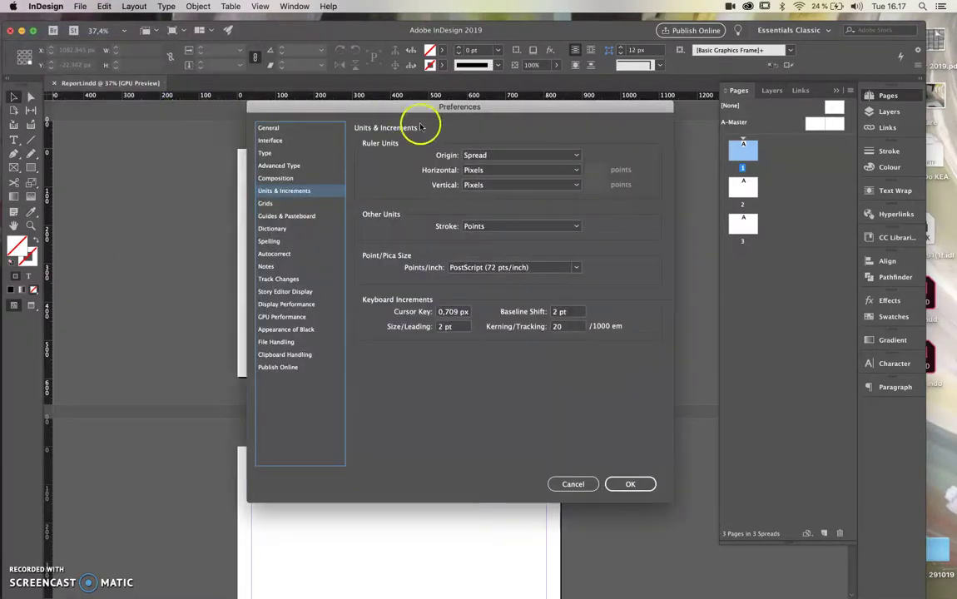
left_click(496, 155)
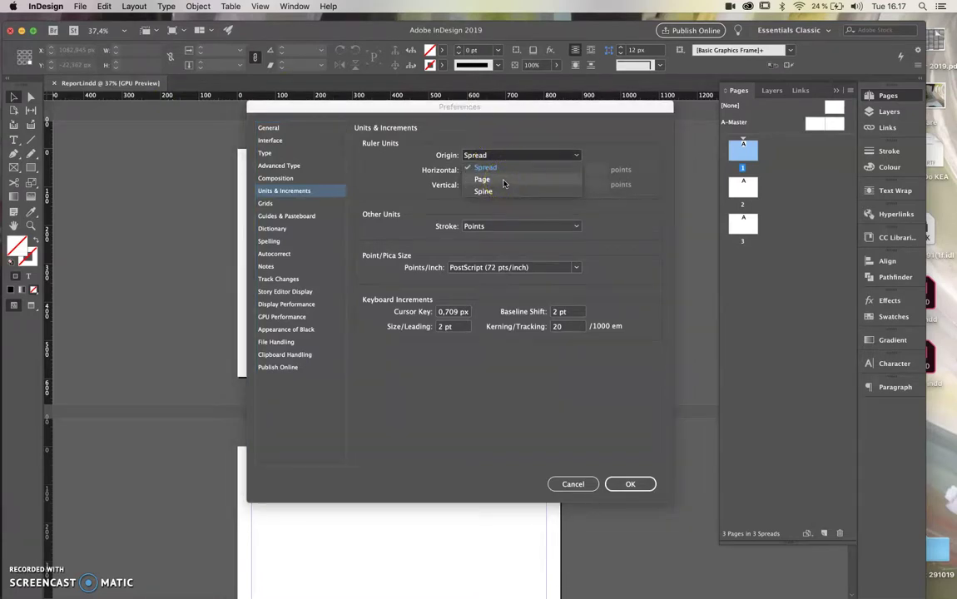
left_click(503, 181)
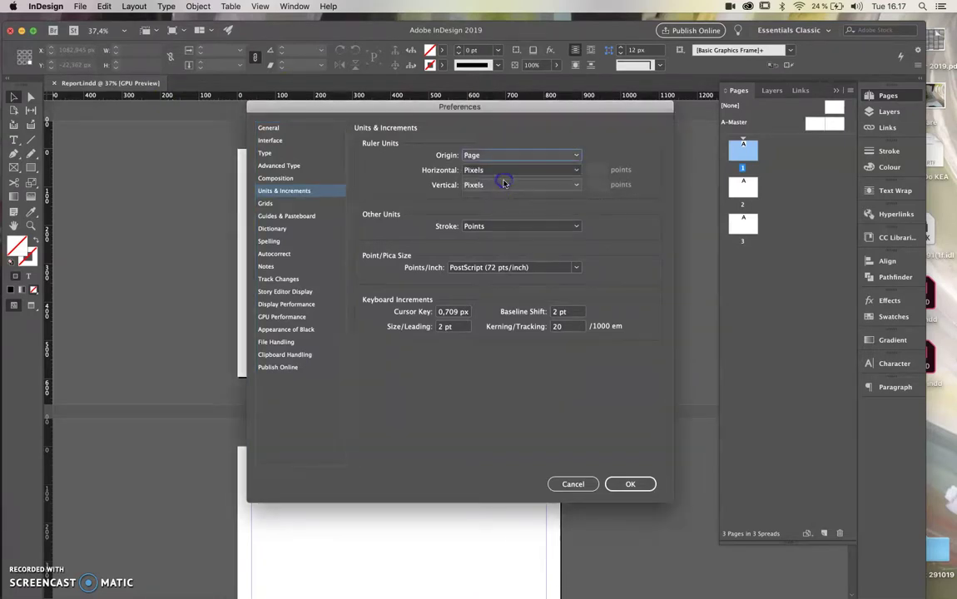
- Set the horizontal and vertical ruler units and the stroke units to millimetres
left_click(497, 170)
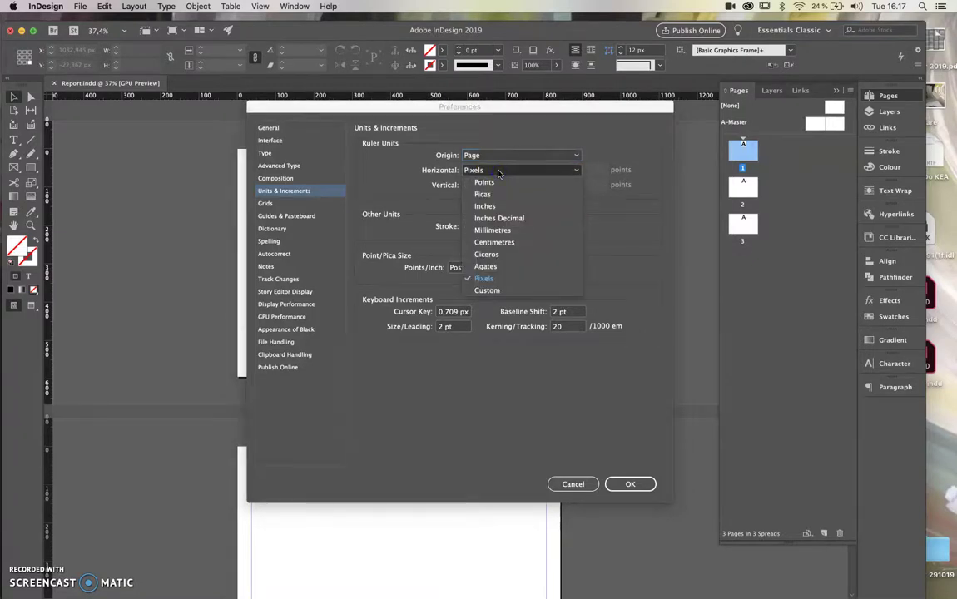
left_click(500, 230)
left_click(504, 186)
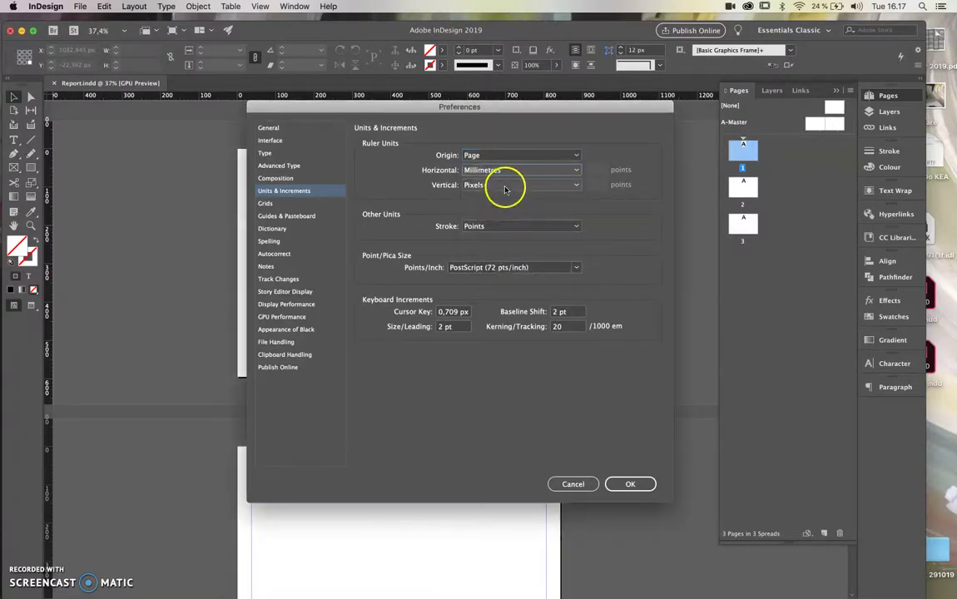
left_click(507, 245)
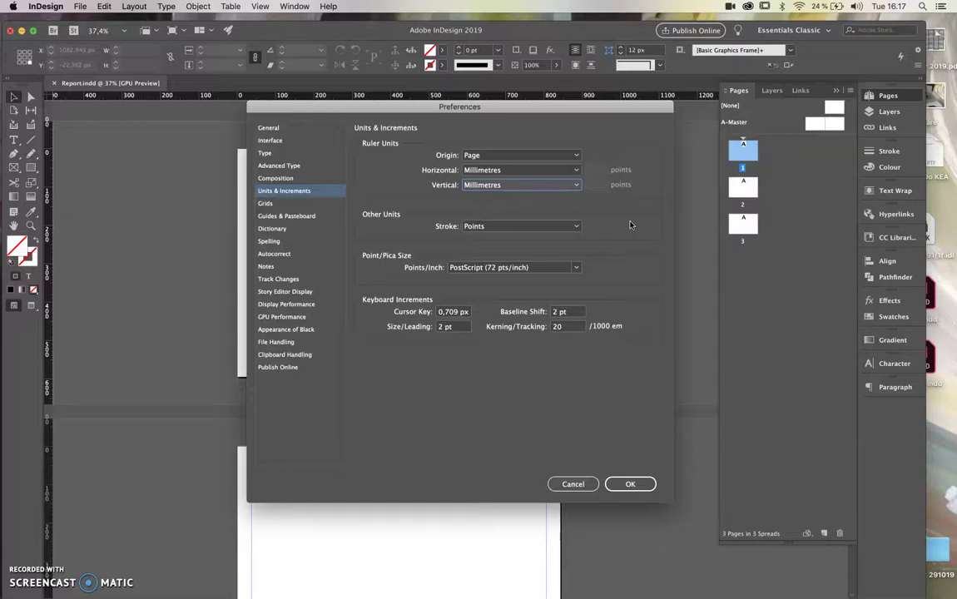
left_click(576, 227)
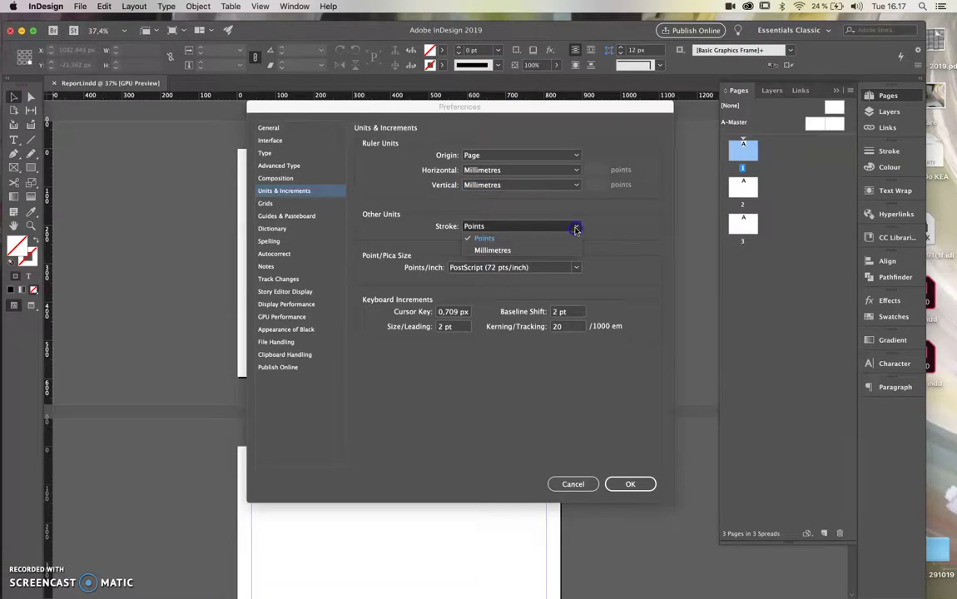
left_click(549, 250)
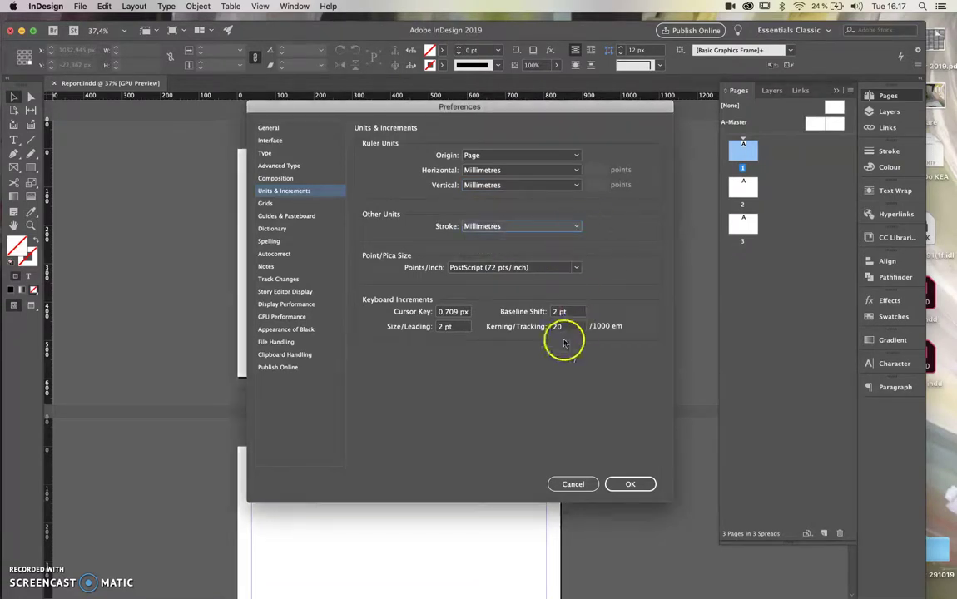
- Check the language selected in the Dictionary preferences
left_click(273, 229)
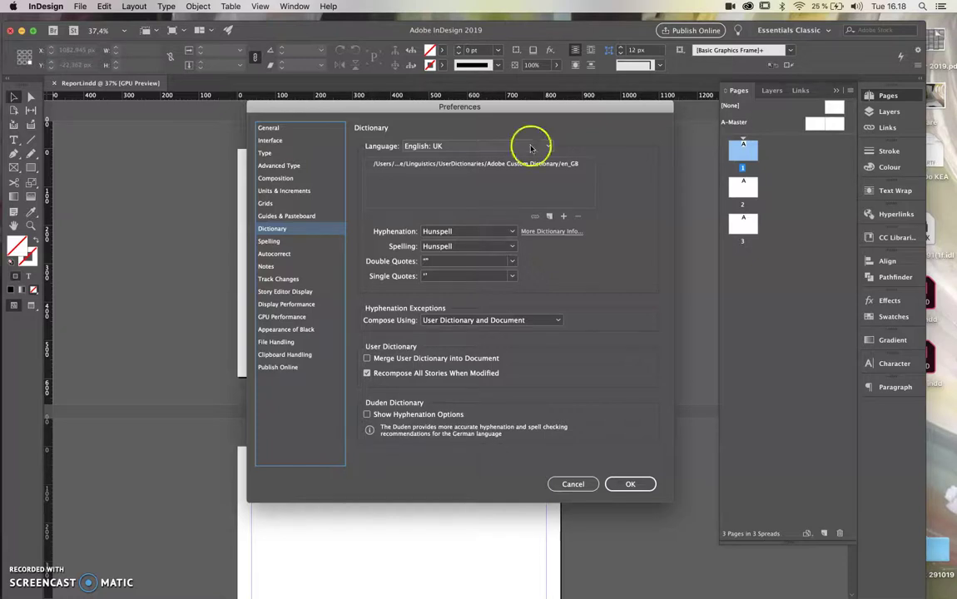
left_click(437, 146)
left_click(436, 146)
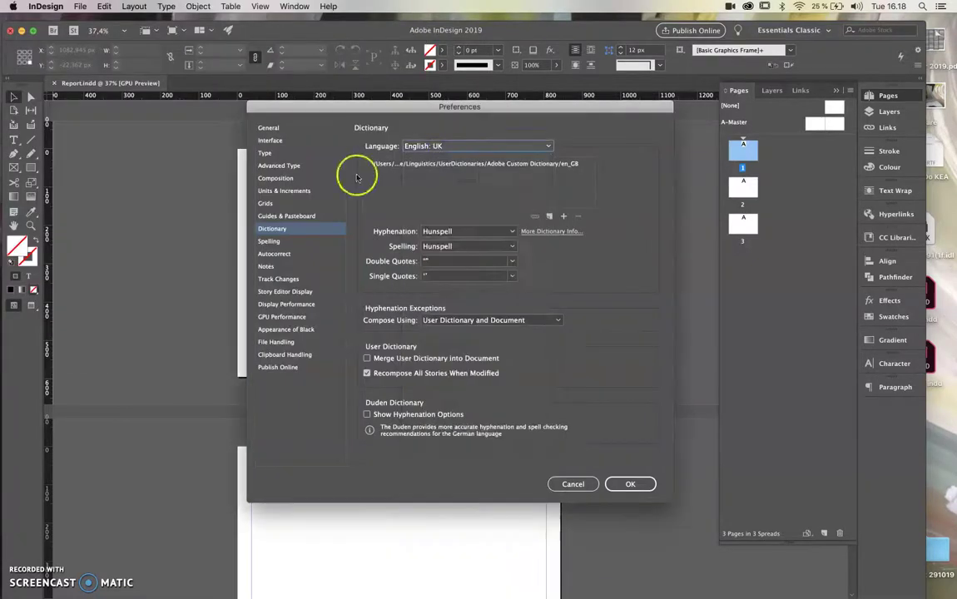
- Check the language in the Autocorrect preferences and try enabling autocorrect for English: UK
left_click(279, 253)
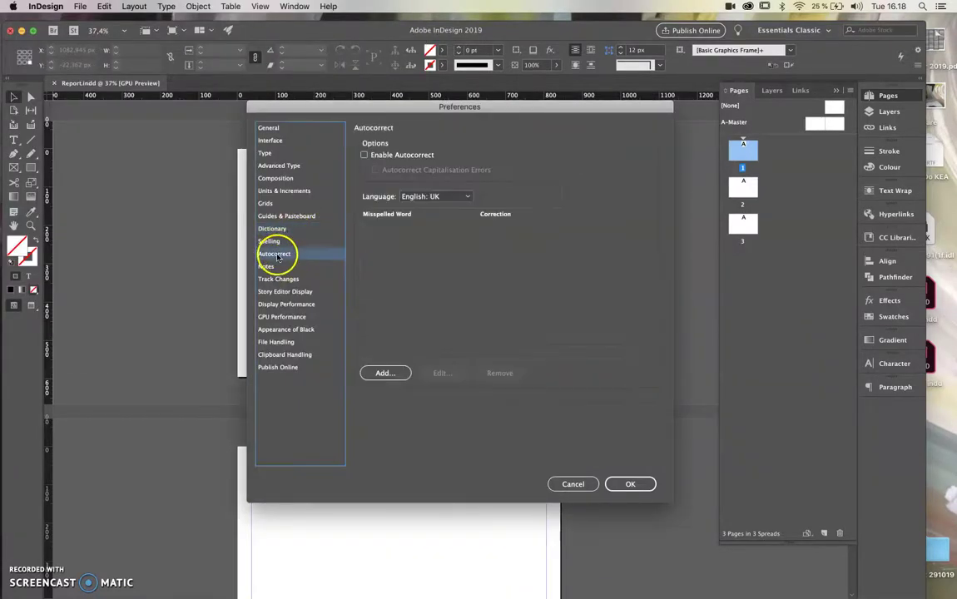
left_click(449, 197)
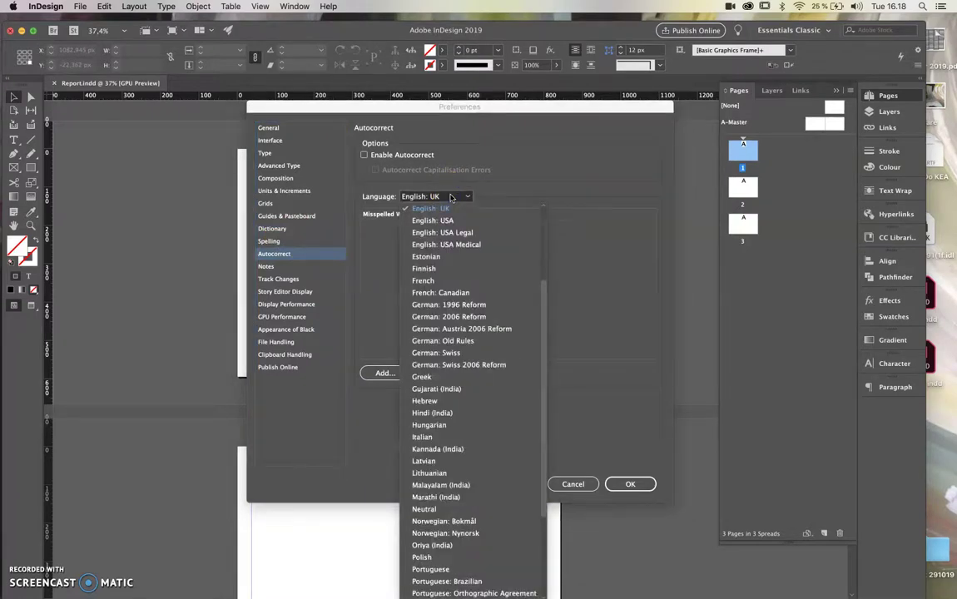
left_click(450, 196)
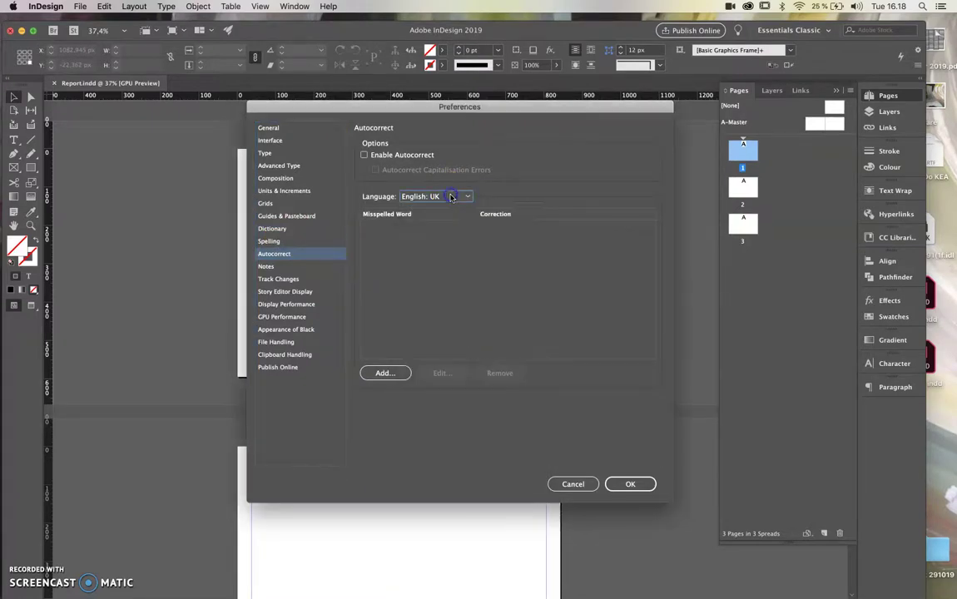
left_click(364, 155)
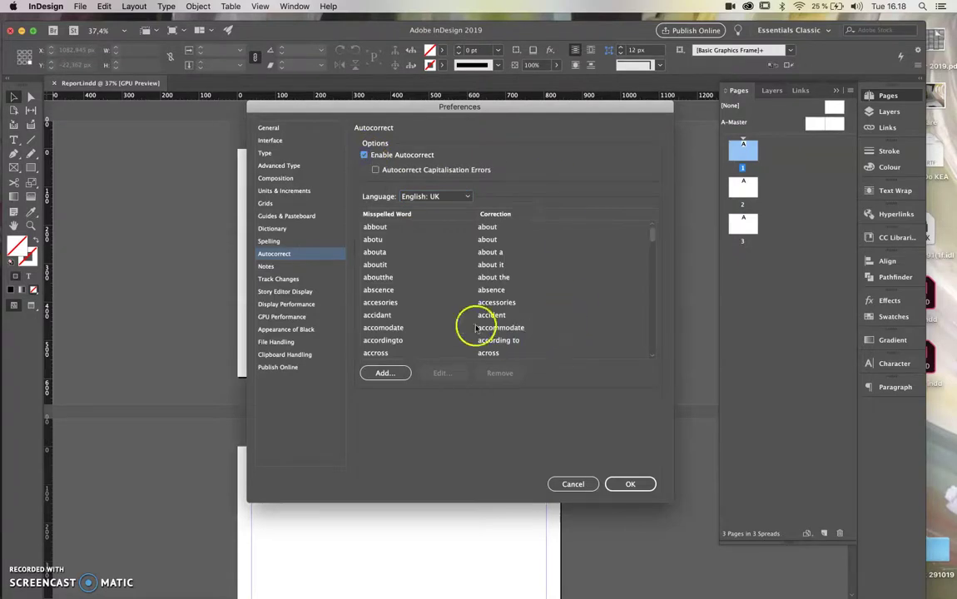
left_click(364, 155)
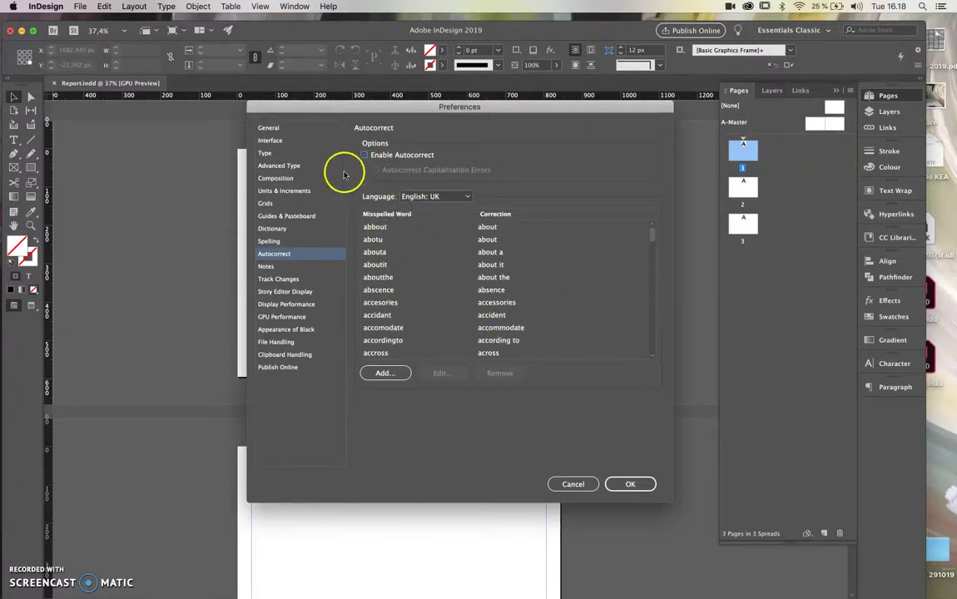
left_click(433, 196)
left_click(549, 256)
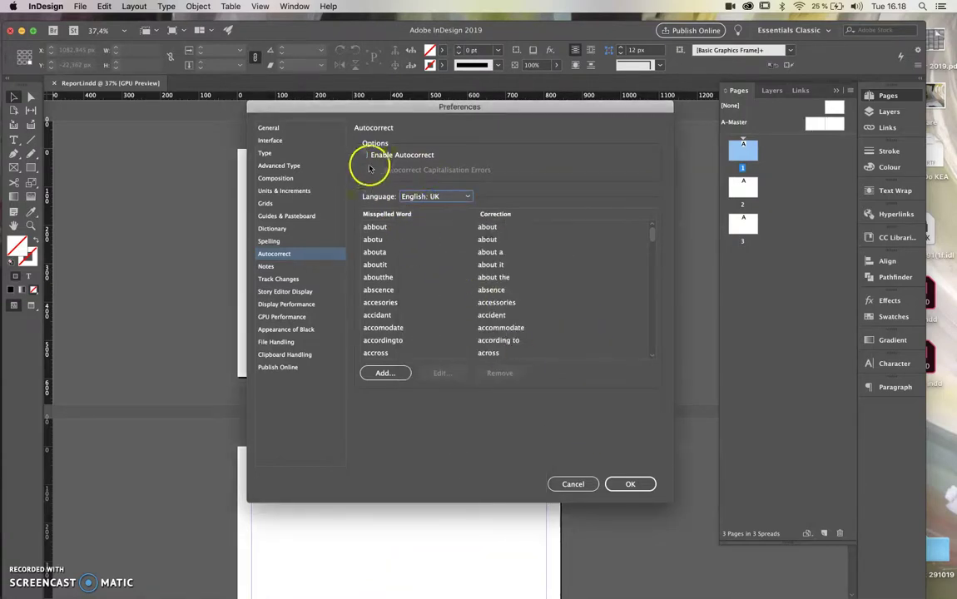
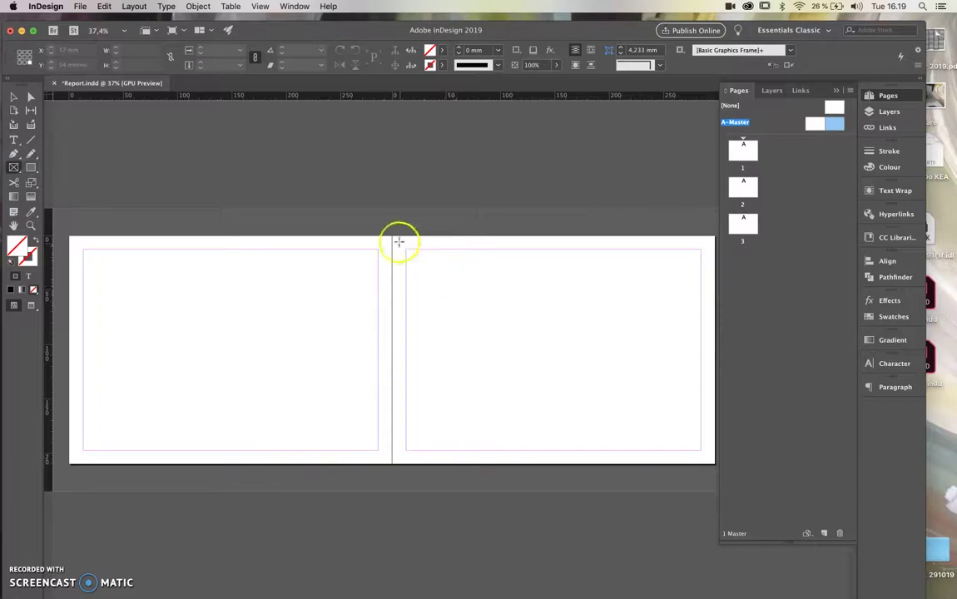
- Draw a frame about 178.5 × 124.5 mm from the upper-left corner of the right-hand A-Master page, fill it teal, and check page 1
mouse_move(393, 239)
left_mouse_down()
mouse_move(475, 299)
mouse_move(577, 348)
mouse_move(586, 370)
left_mouse_up()
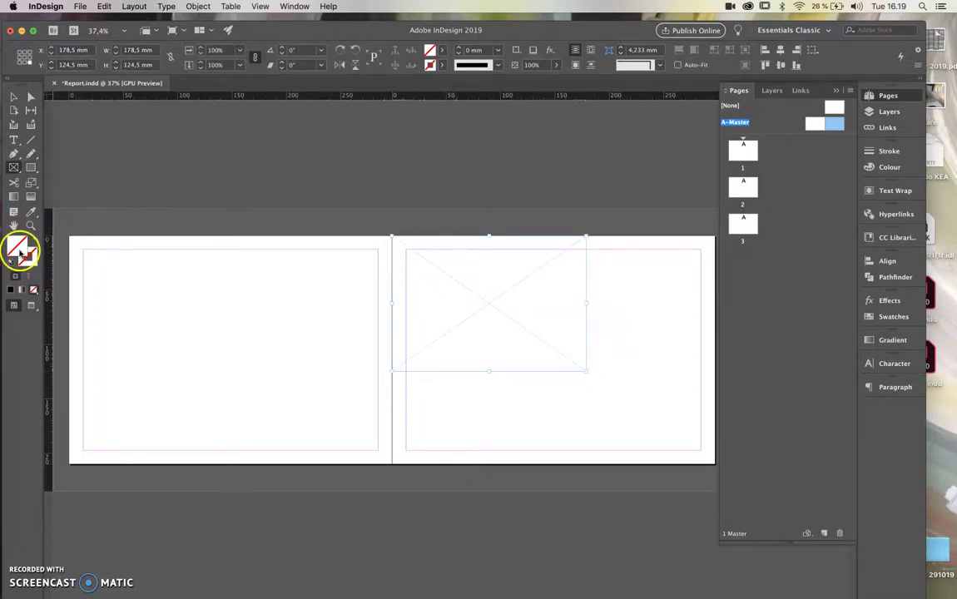
double_click(19, 248)
left_click_drag(390, 297, 409, 314)
left_click(588, 227)
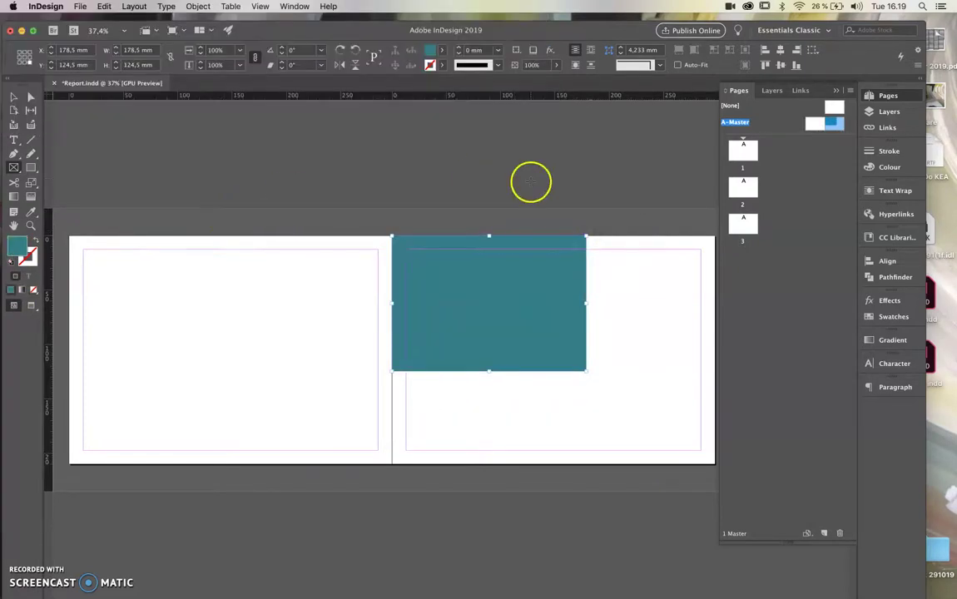
left_click(743, 152)
double_click(743, 153)
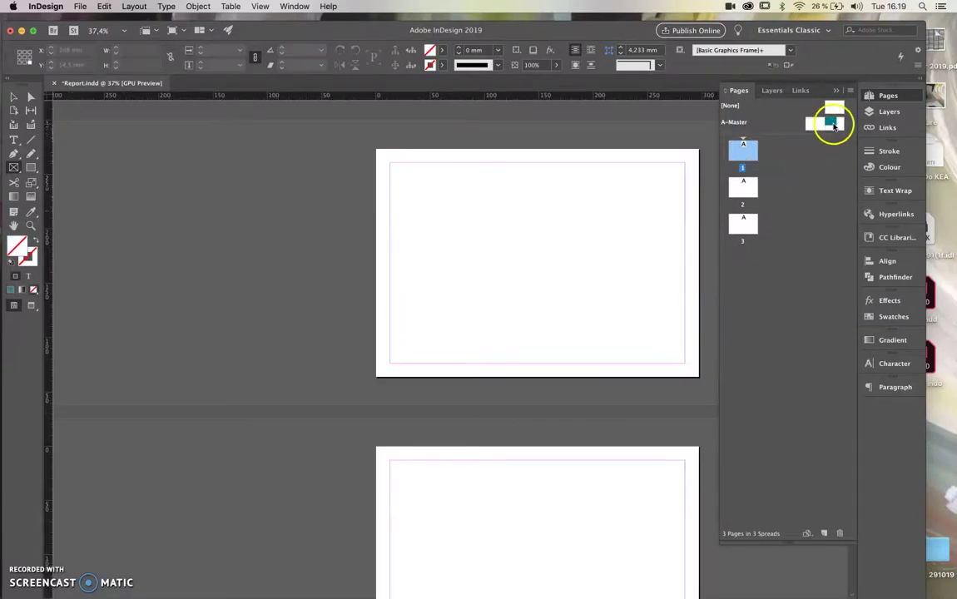
- Move the teal rectangle on the A-Master spread so it straddles both master pages, and check how page 1 displays it
double_click(834, 125)
left_click_drag(528, 274, 521, 277)
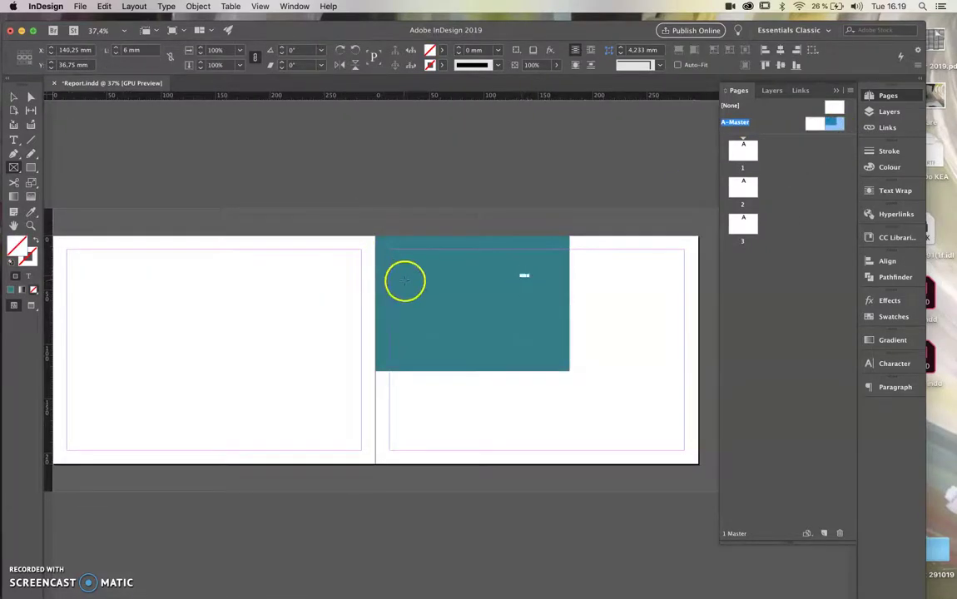
left_click(12, 98)
left_click_drag(423, 299, 314, 303)
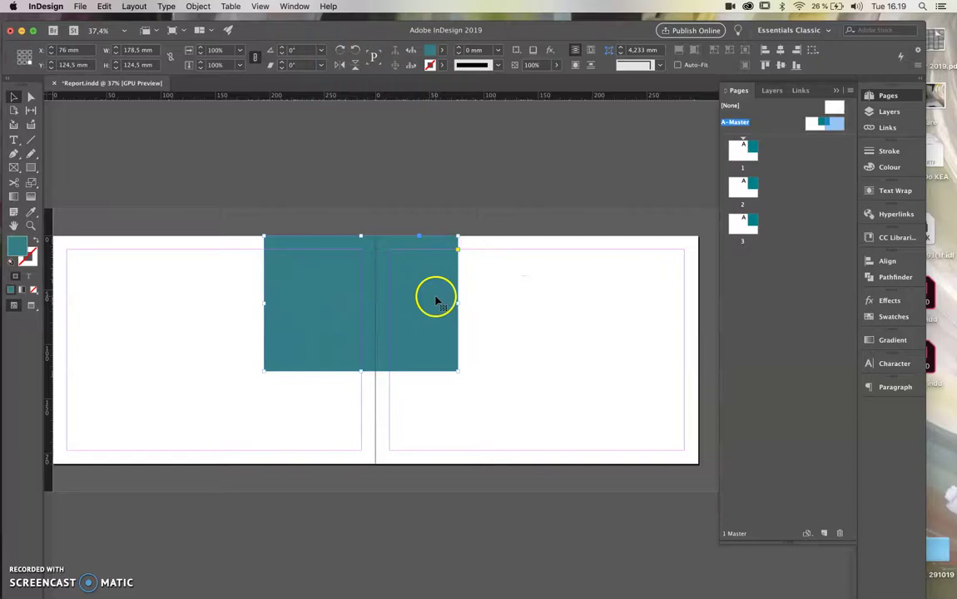
double_click(745, 149)
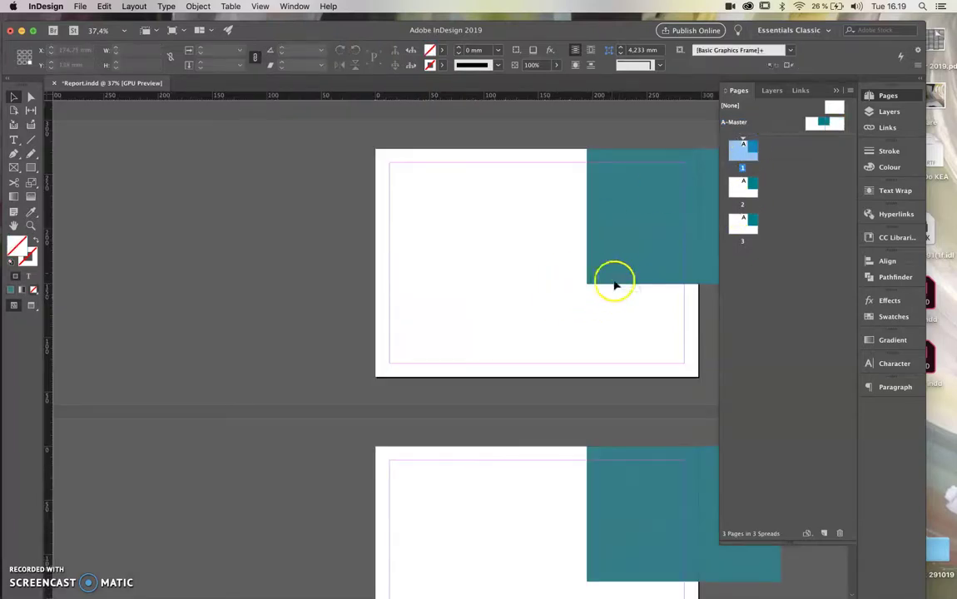
scroll(562, 354, "down", 3)
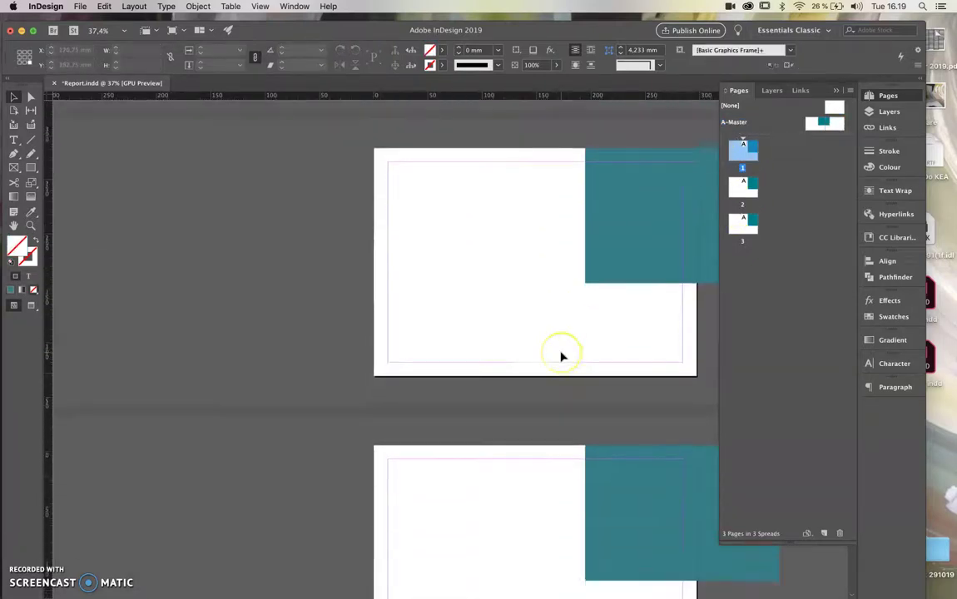
scroll(561, 355, "up", 3)
left_click(675, 177)
- Delete the left-hand page of the A-Master spread and open the remaining master page
double_click(822, 123)
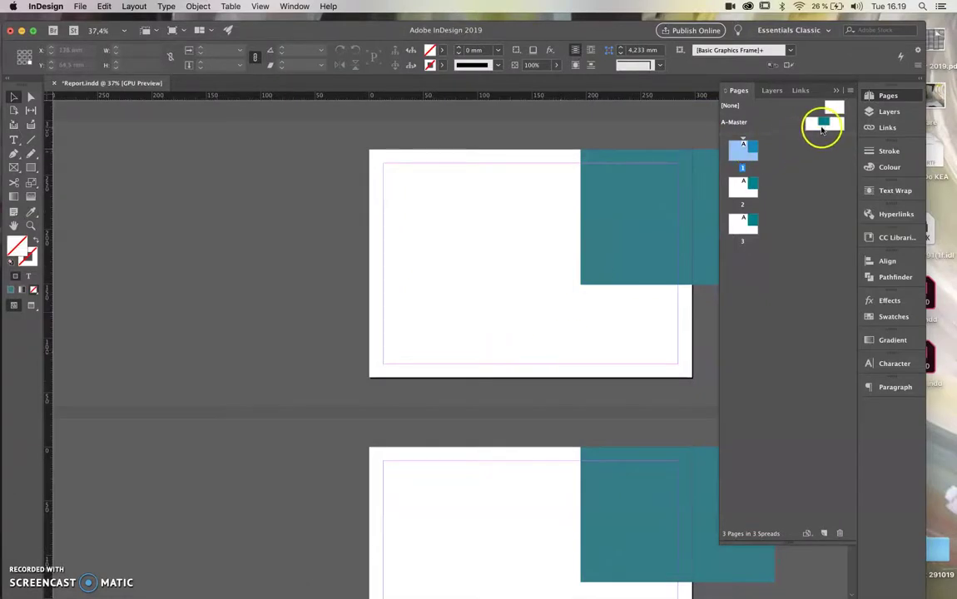
left_click(603, 268)
scroll(602, 267, "right", 5)
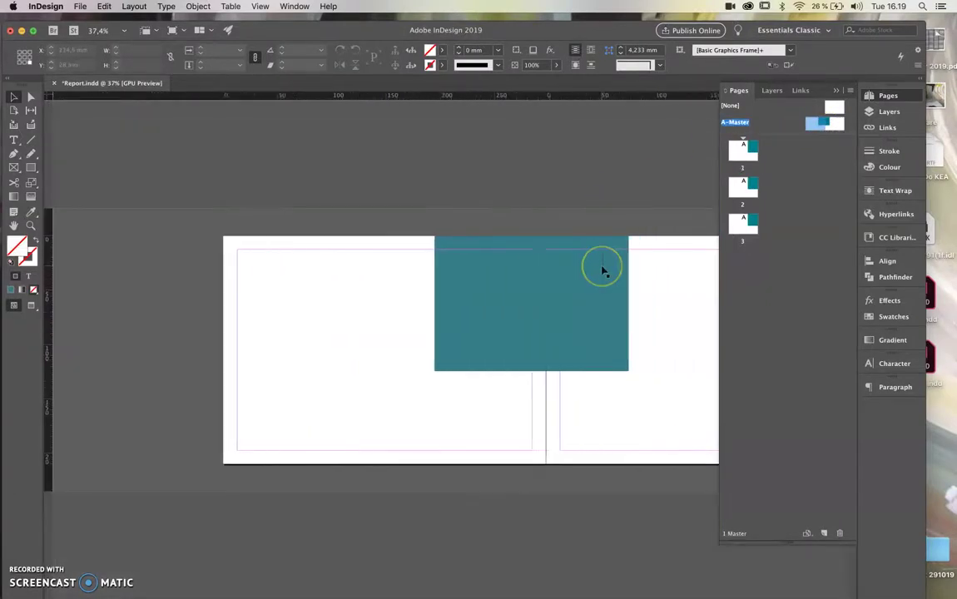
left_click(374, 331)
left_click(281, 385)
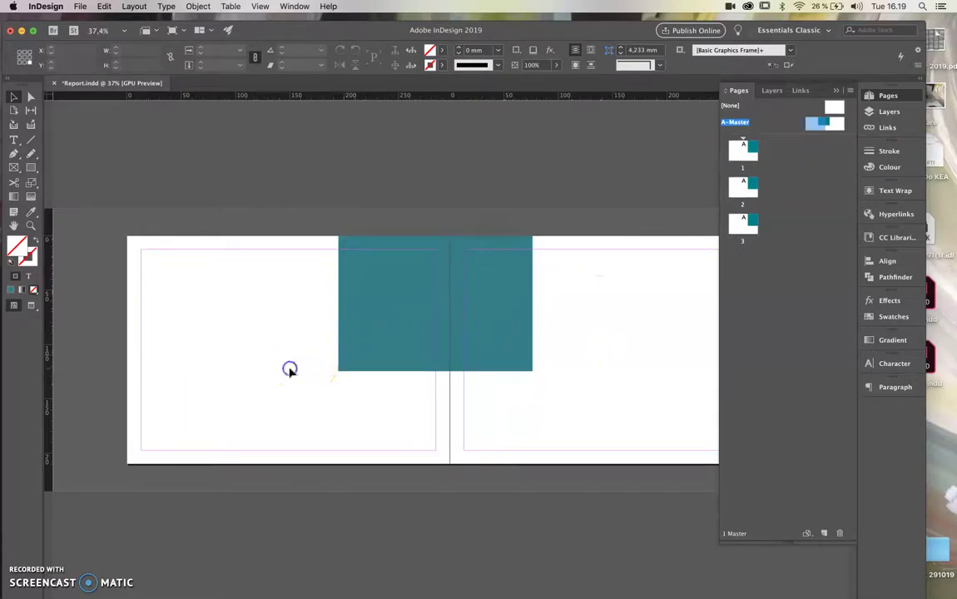
left_click(840, 535)
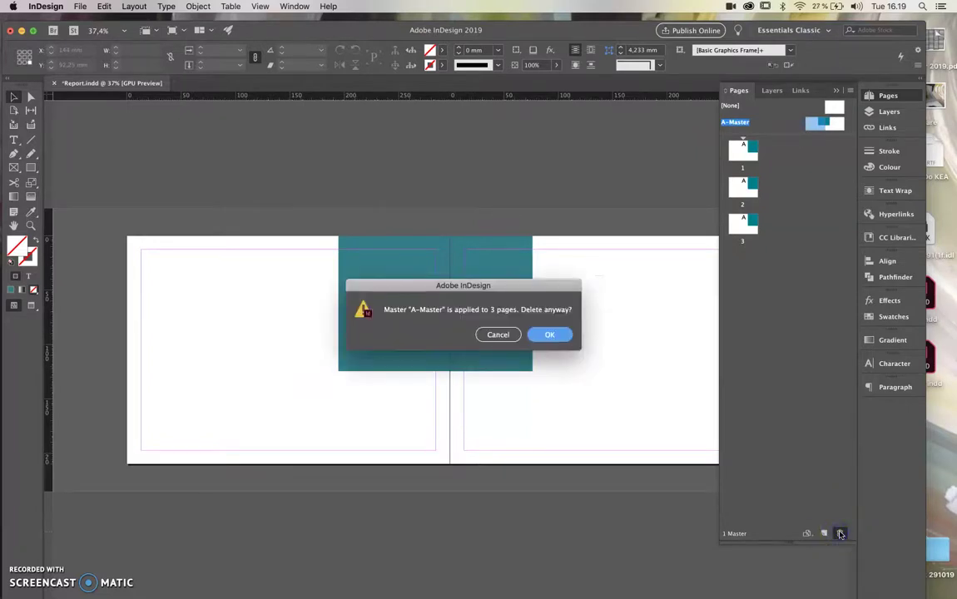
left_click(547, 337)
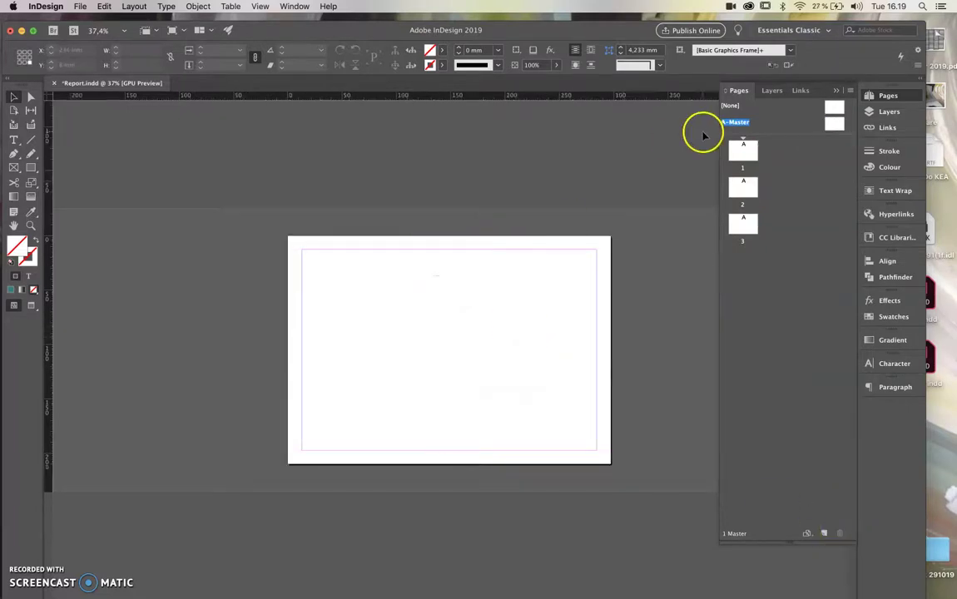
left_click(745, 150)
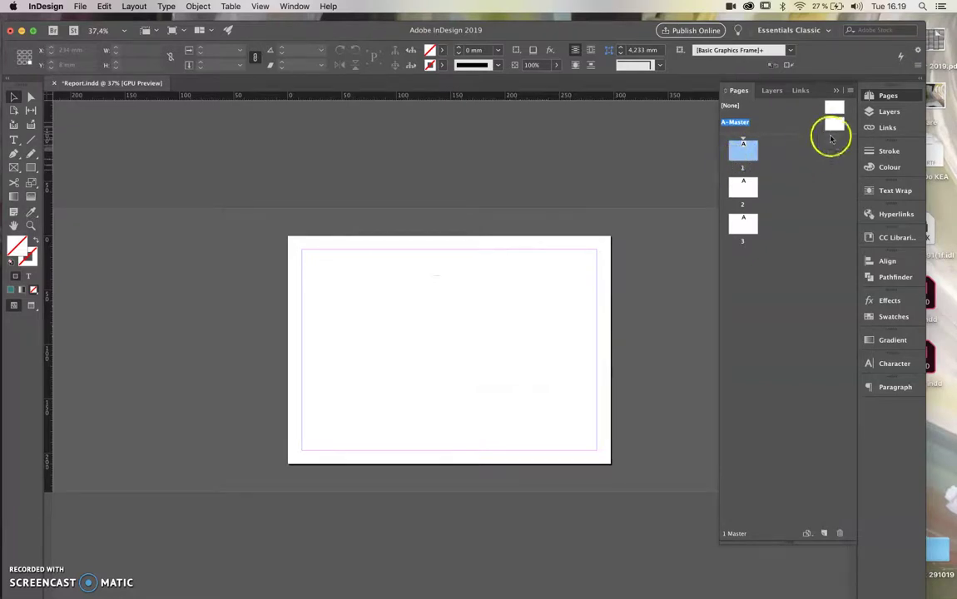
double_click(832, 123)
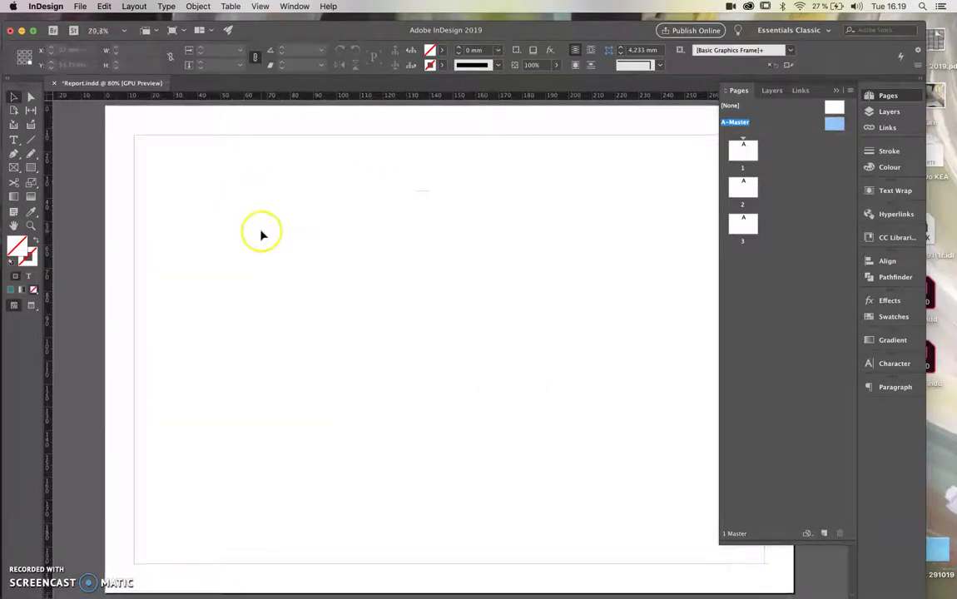
- Draw a frame about 129.5 × 84 mm in the upper-left part of the single A-Master page and fill it teal
key("super+0")
left_click(13, 168)
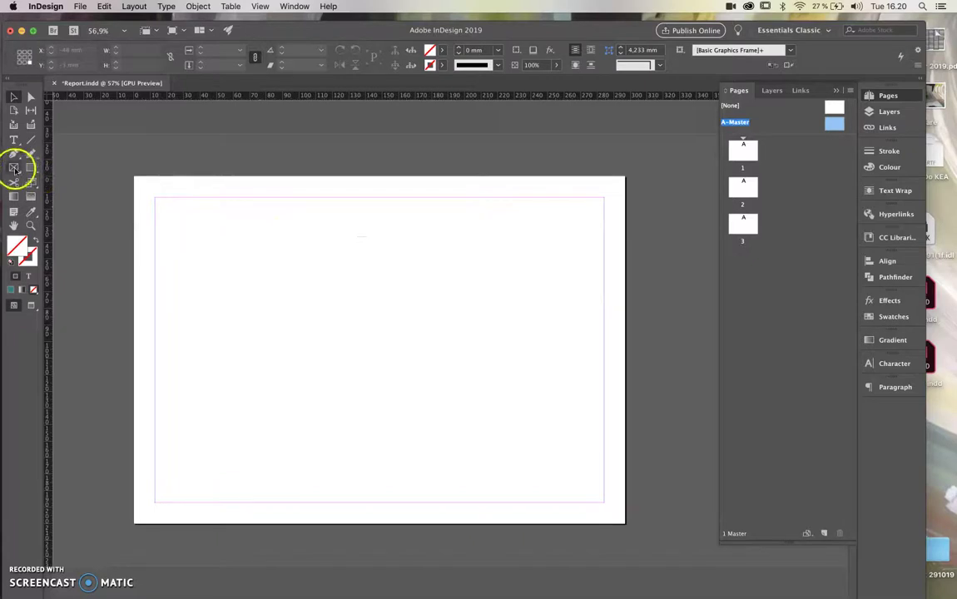
mouse_move(164, 218)
left_mouse_down()
mouse_move(382, 358)
mouse_move(367, 324)
mouse_move(385, 328)
left_mouse_up()
double_click(18, 248)
left_click(587, 226)
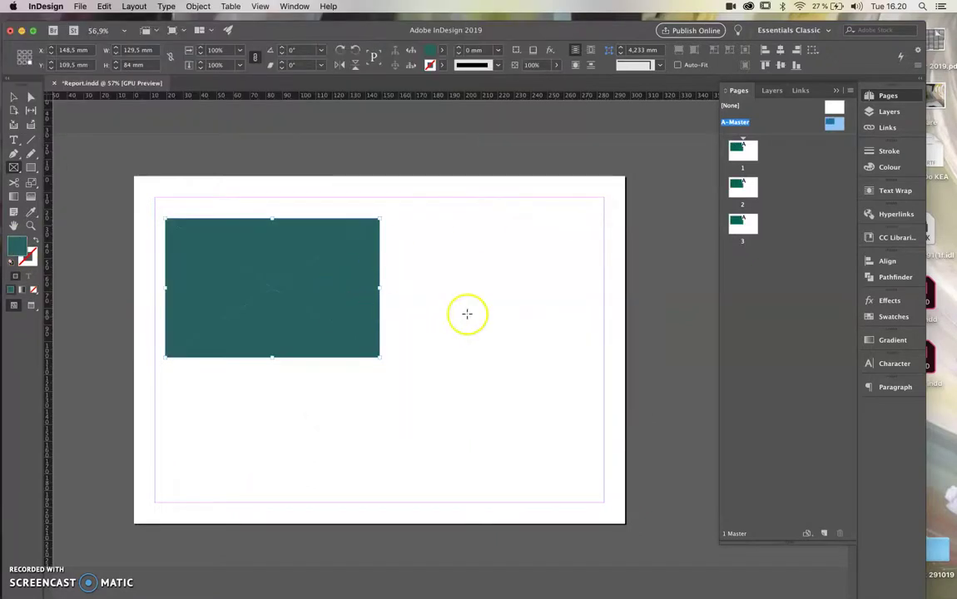
- Delete the teal rectangle from the A-Master page and check page 1
left_click(12, 98)
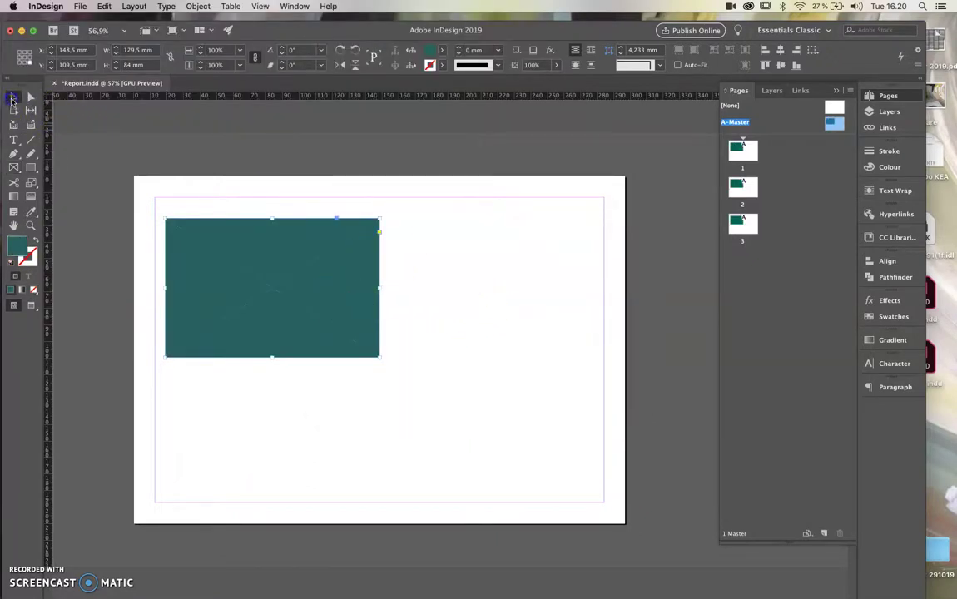
left_click(434, 366)
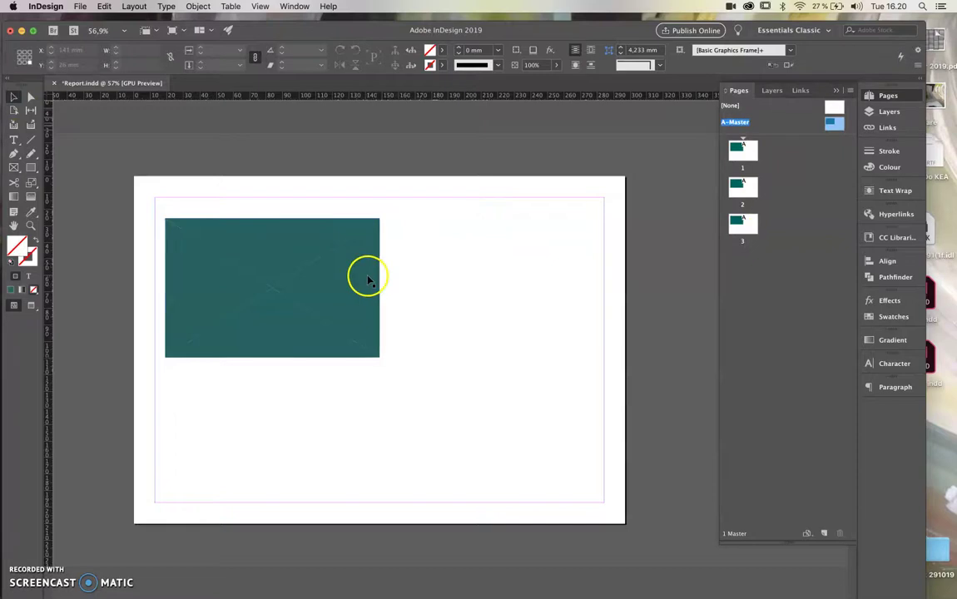
left_click(333, 293)
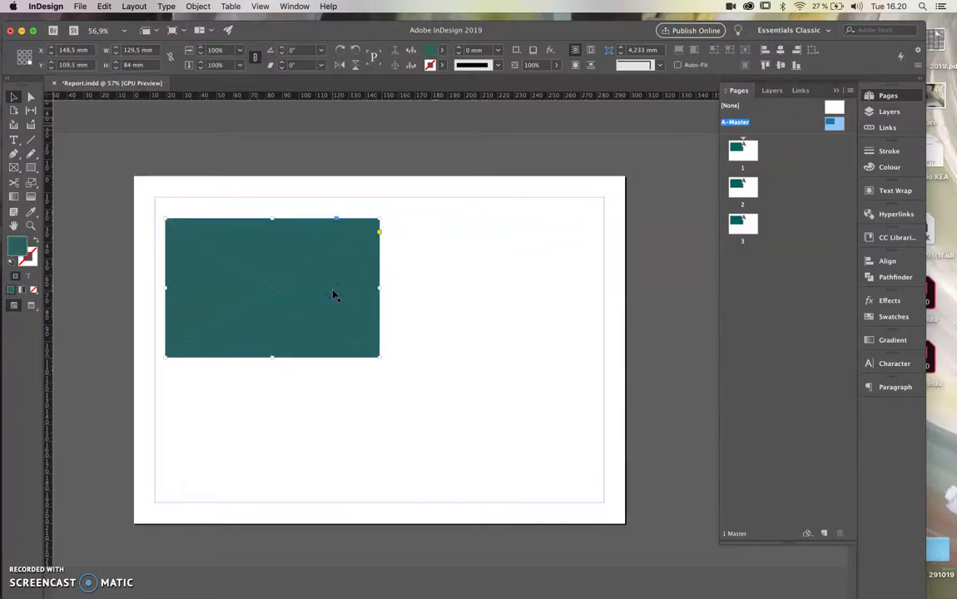
key("Delete")
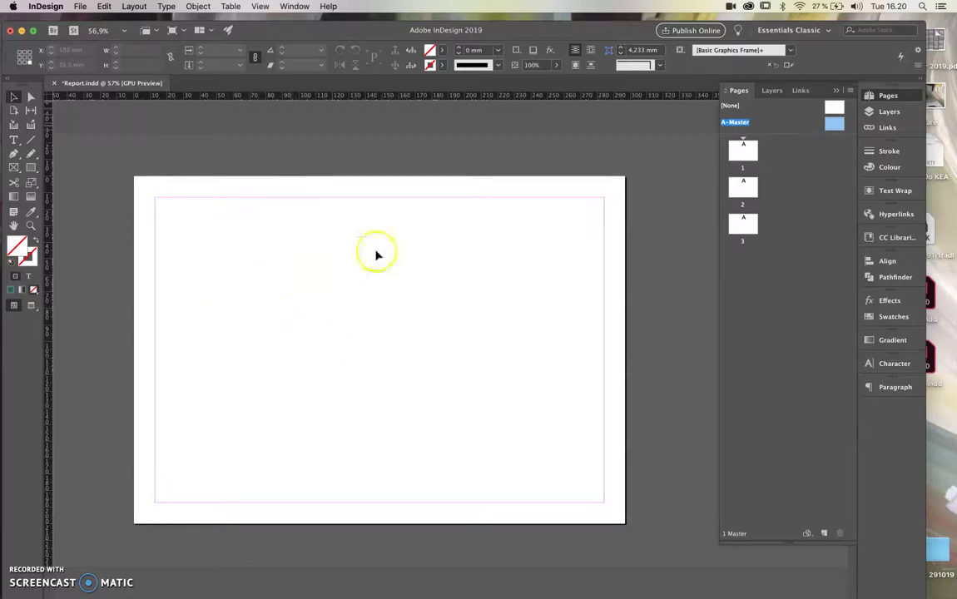
double_click(749, 153)
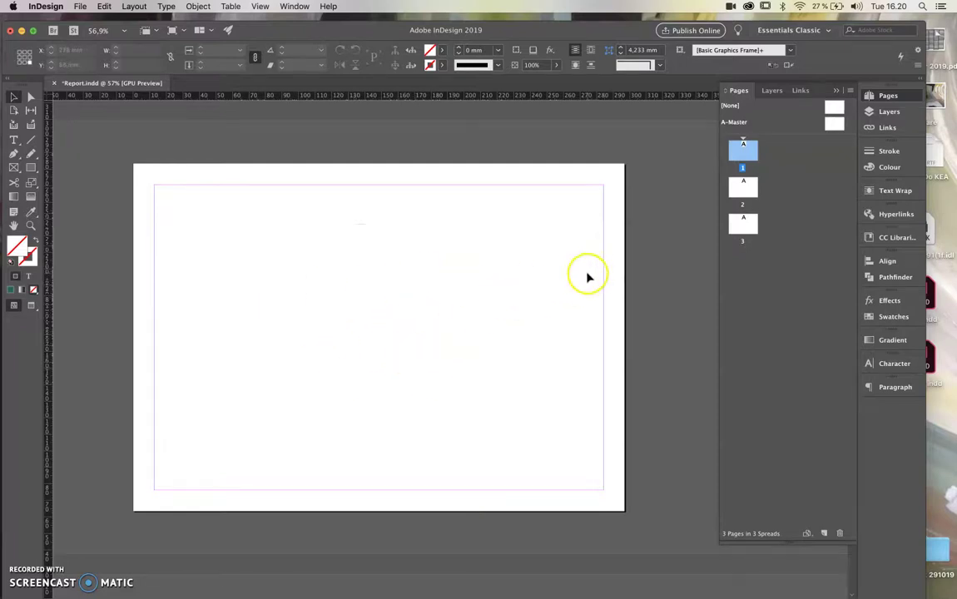
- Set the A-Master page margins to 14 mm at the top and 10 mm on the bottom, left and right
left_click(843, 124)
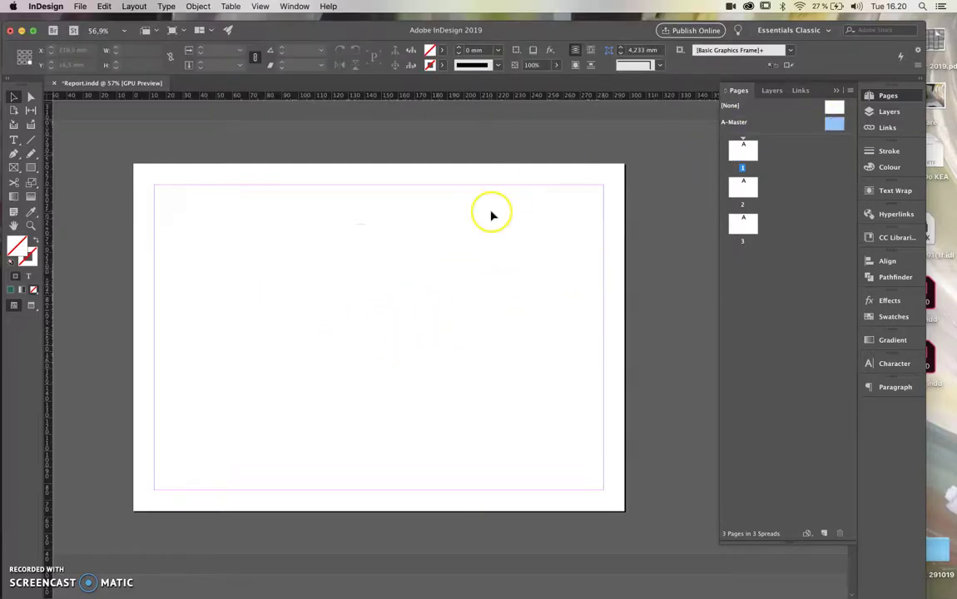
left_click_drag(326, 32, 343, 33)
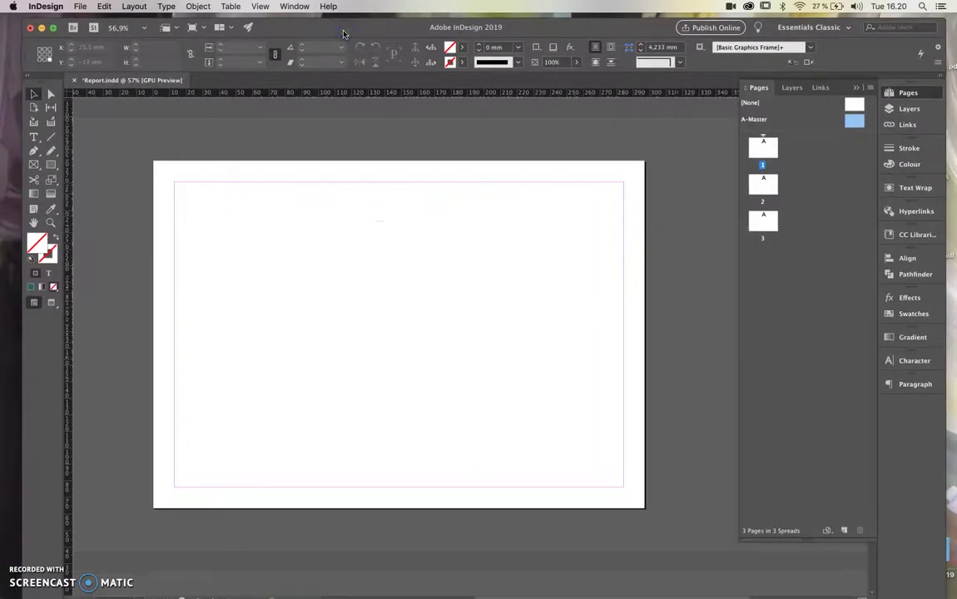
double_click(855, 123)
left_click(133, 7)
left_click(140, 30)
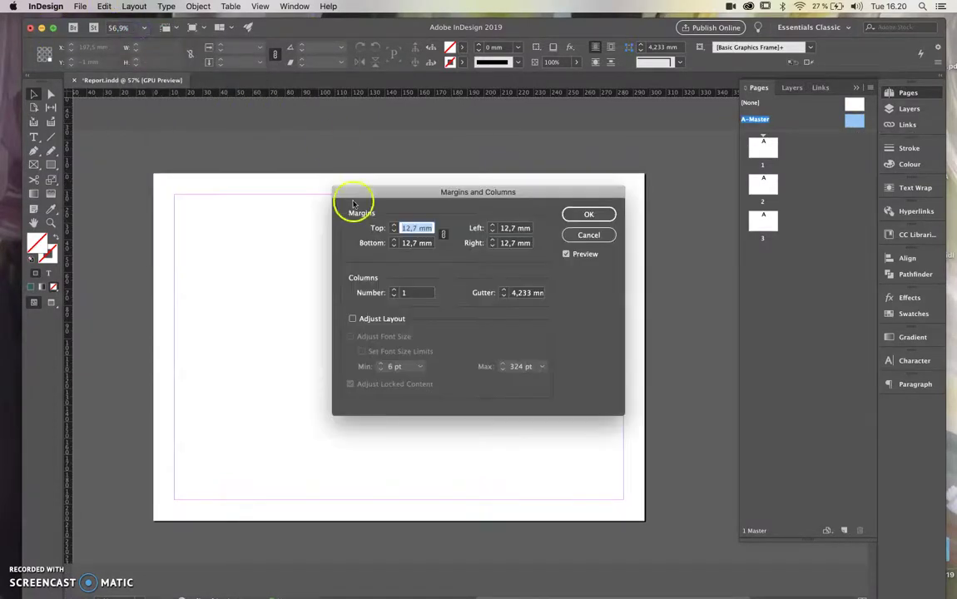
type("10")
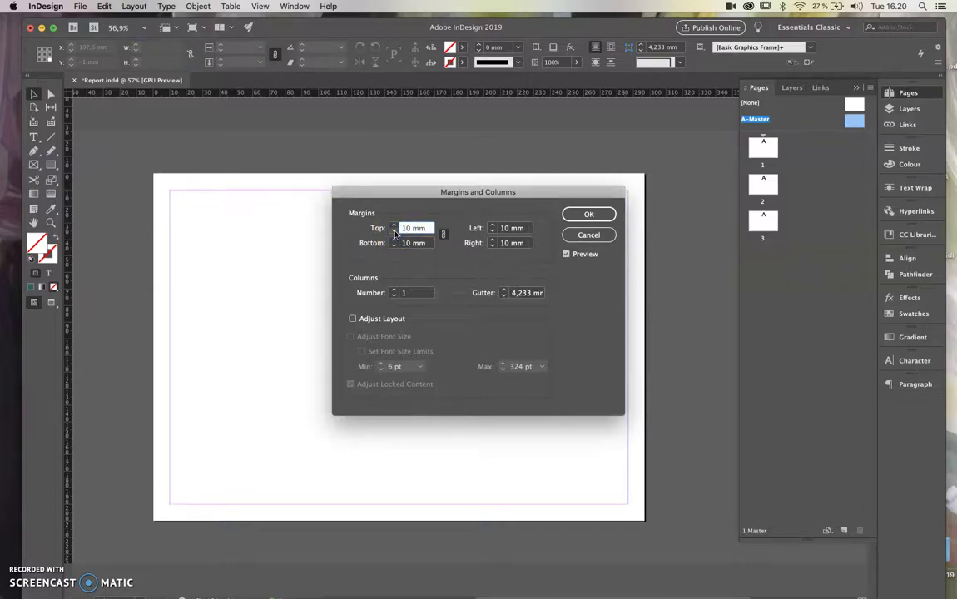
left_click(444, 237)
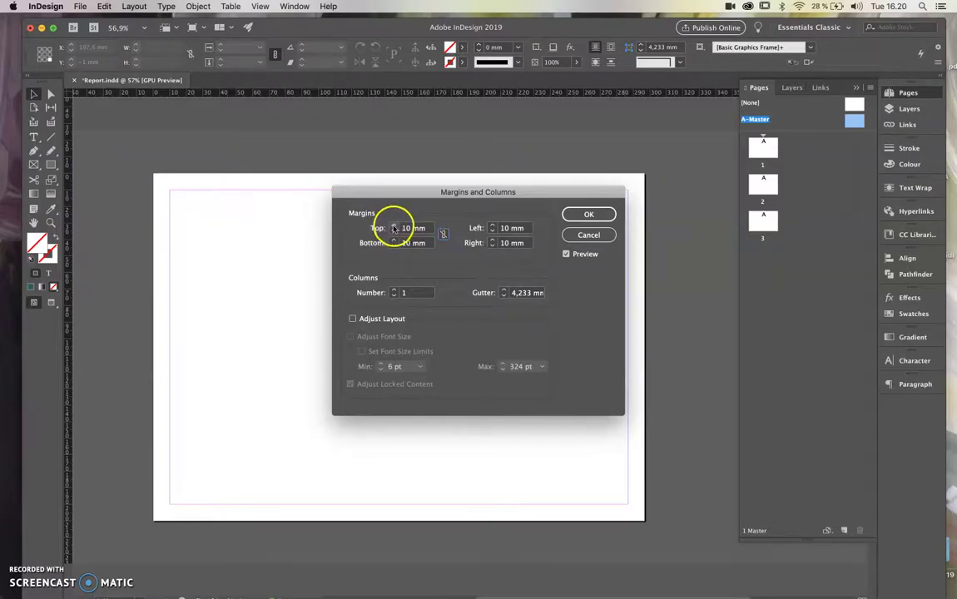
left_click(443, 236)
key("Return")
- Divide the A-Master page into 4 columns with a 5 mm gutter
left_click(79, 7)
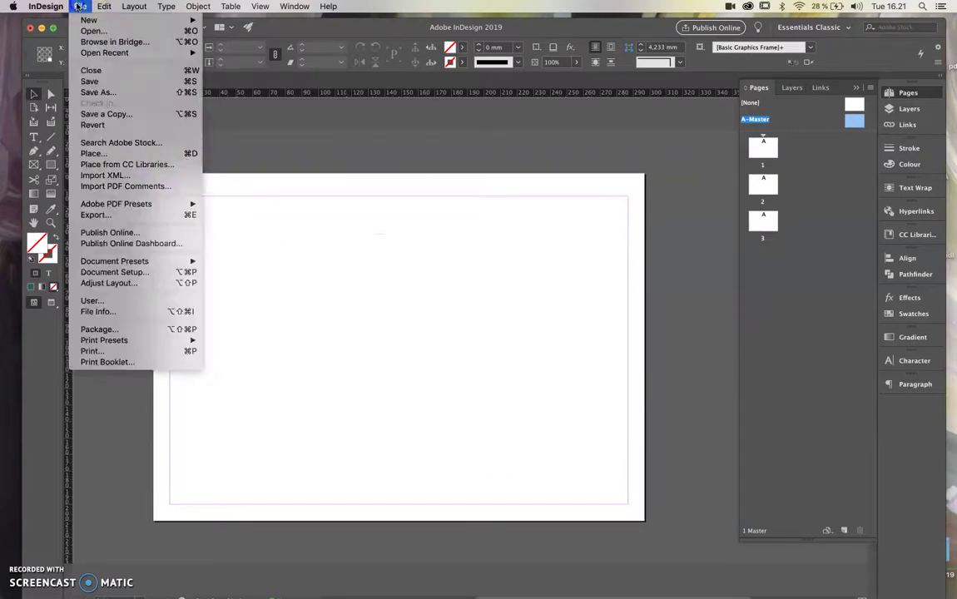
mouse_move(62, 7)
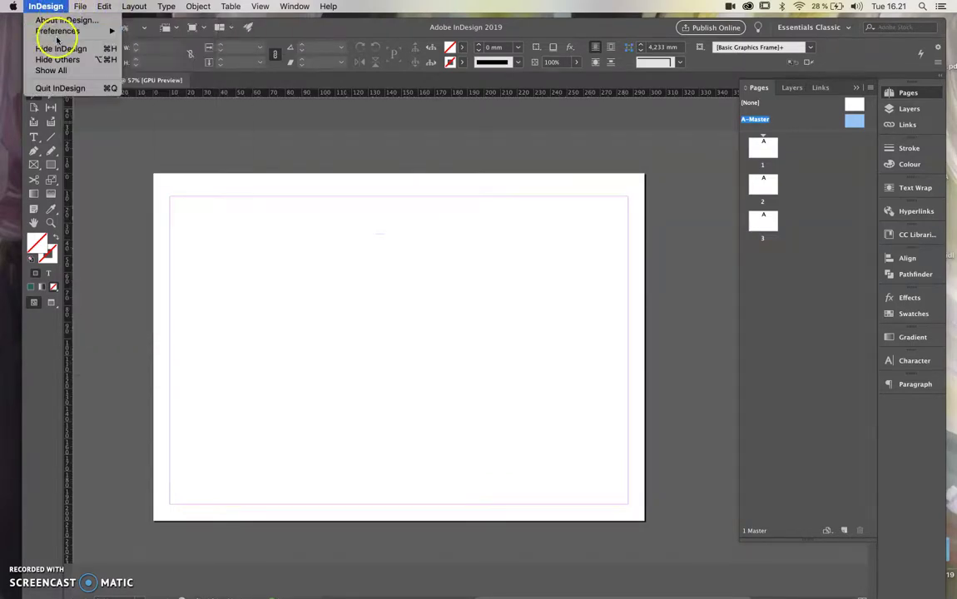
mouse_move(134, 7)
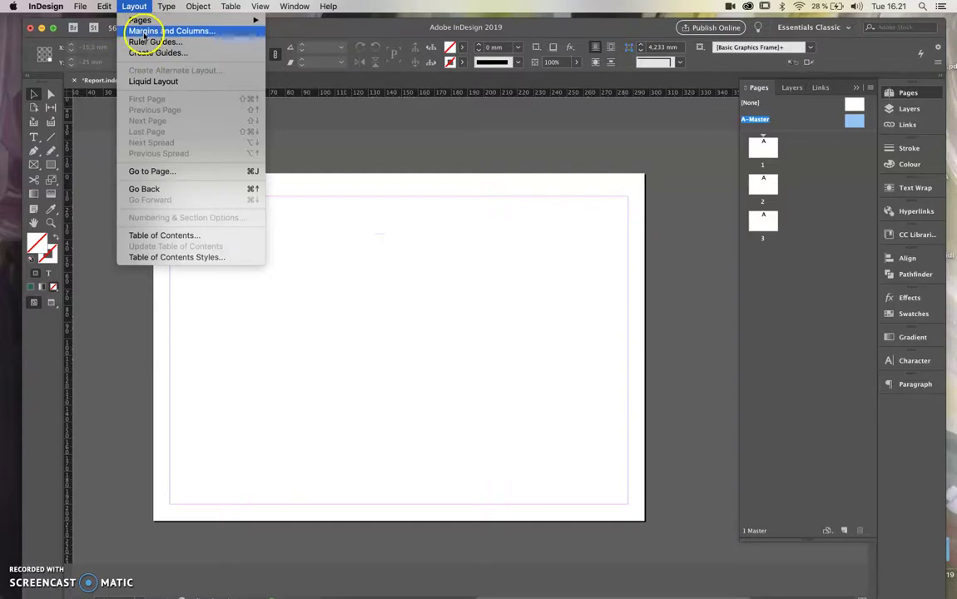
left_click(170, 31)
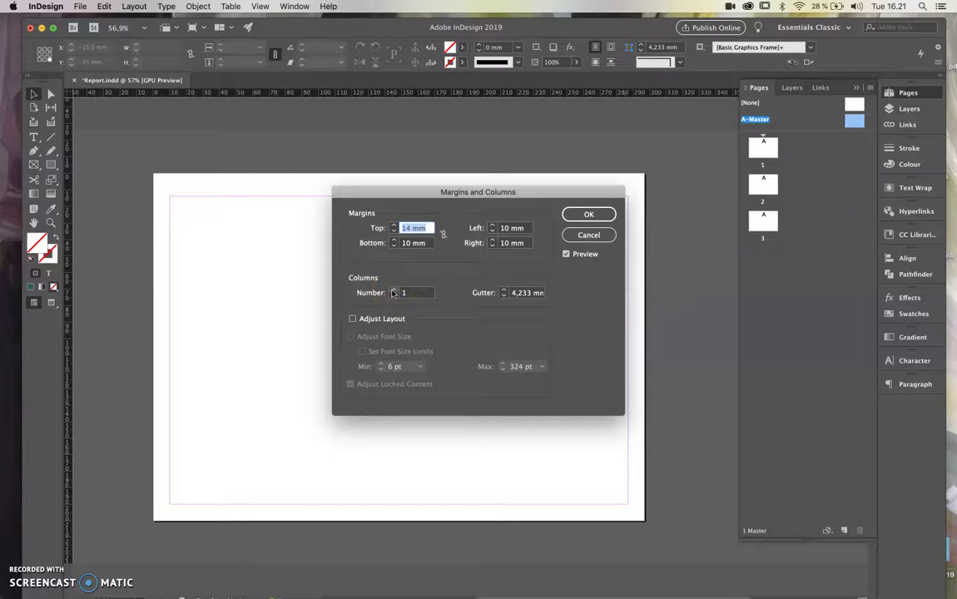
left_click(394, 290)
left_click(394, 291)
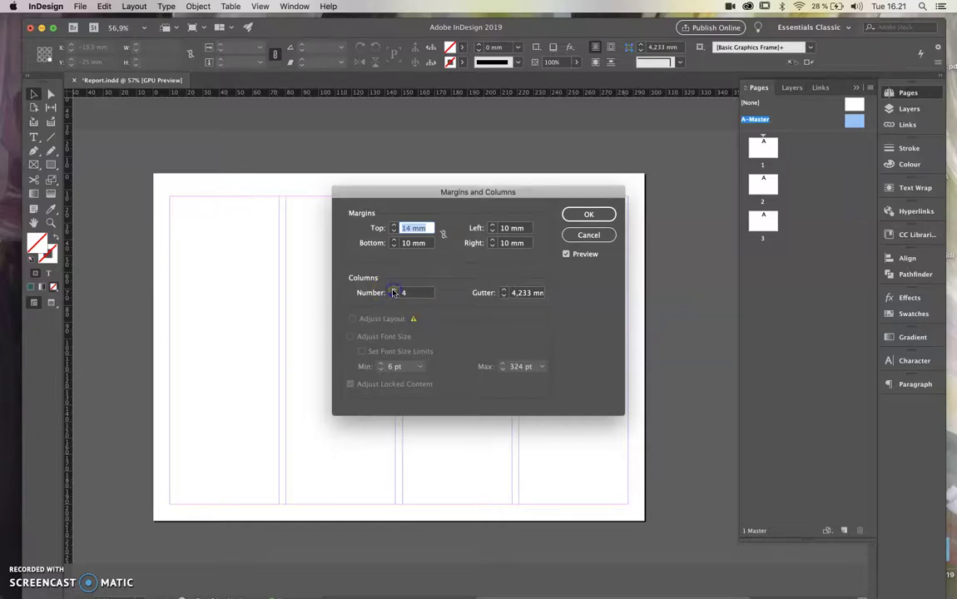
left_click(503, 290)
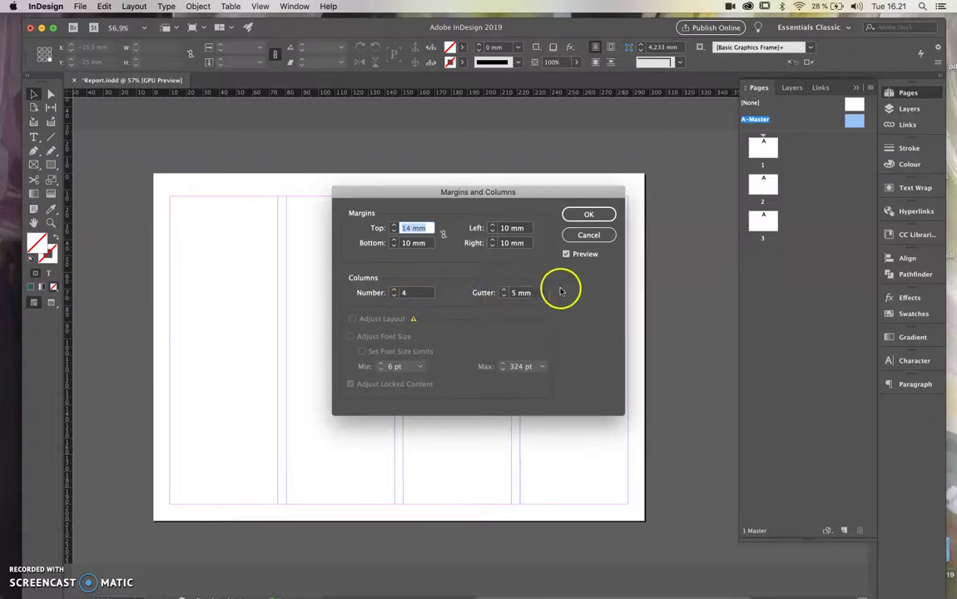
left_click(589, 214)
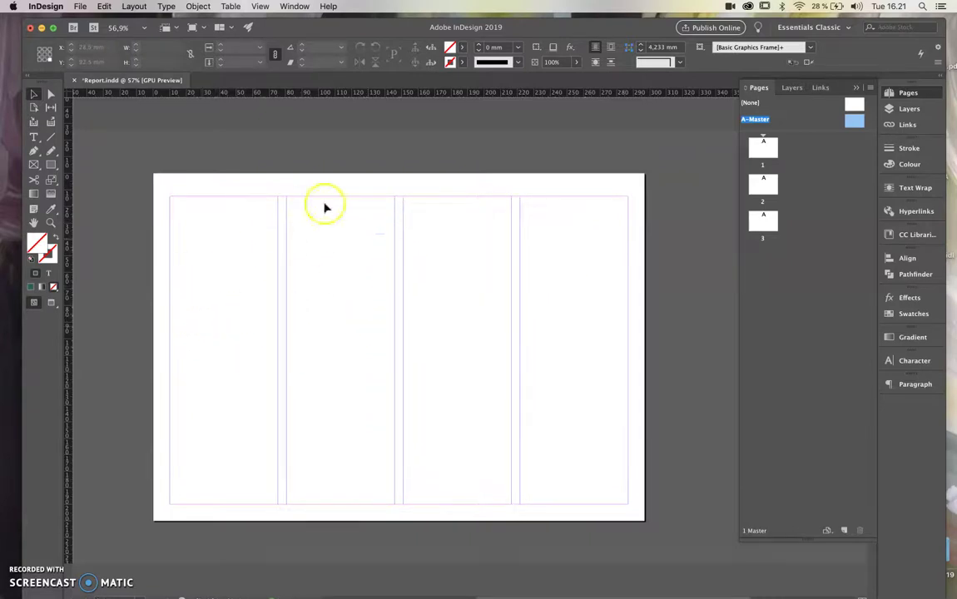
- On page 1, draw a 136 × 186 mm rectangle frame spanning the first two columns from the top to the bottom margin
double_click(762, 147)
left_click(34, 163)
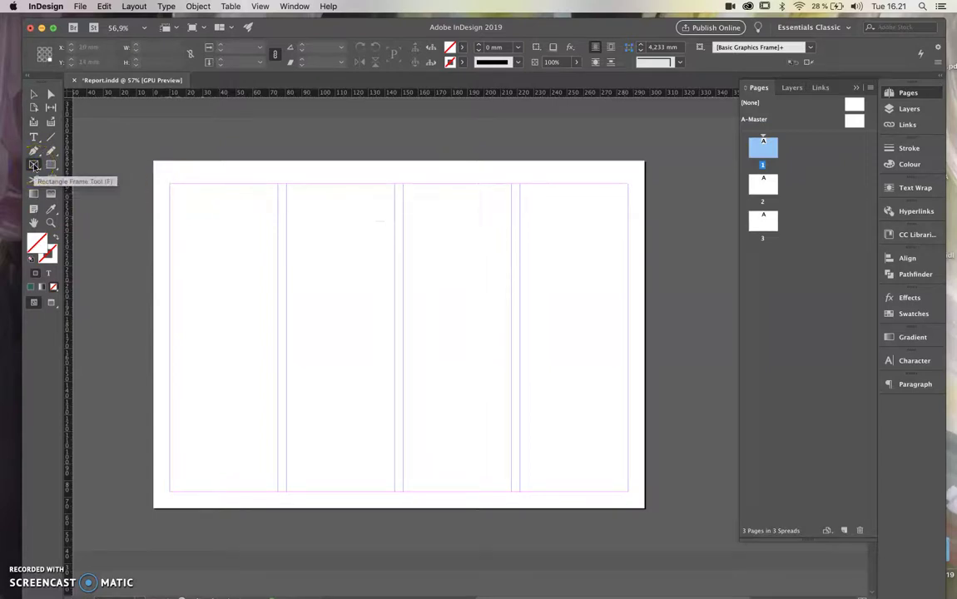
left_click_drag(169, 183, 396, 492)
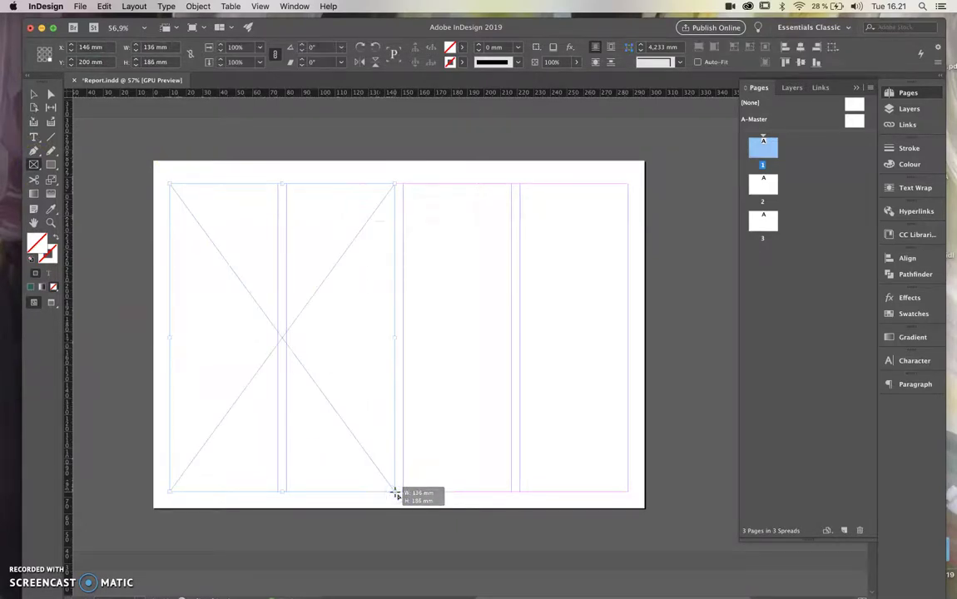
- Place Image_atmosphere.jpg from the Template_report_content folder into the two-column frame
key("super+d")
left_click(548, 237)
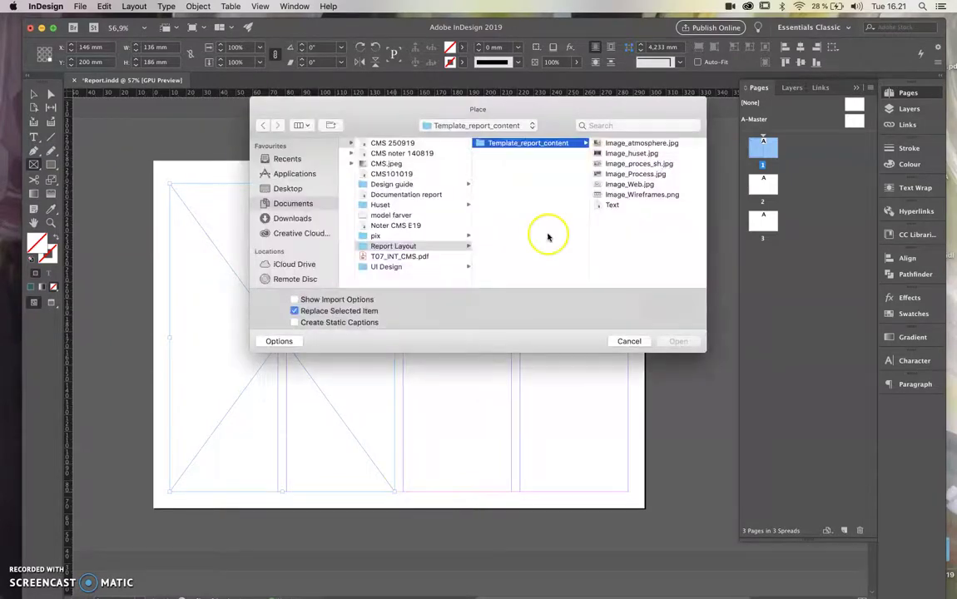
left_click(619, 145)
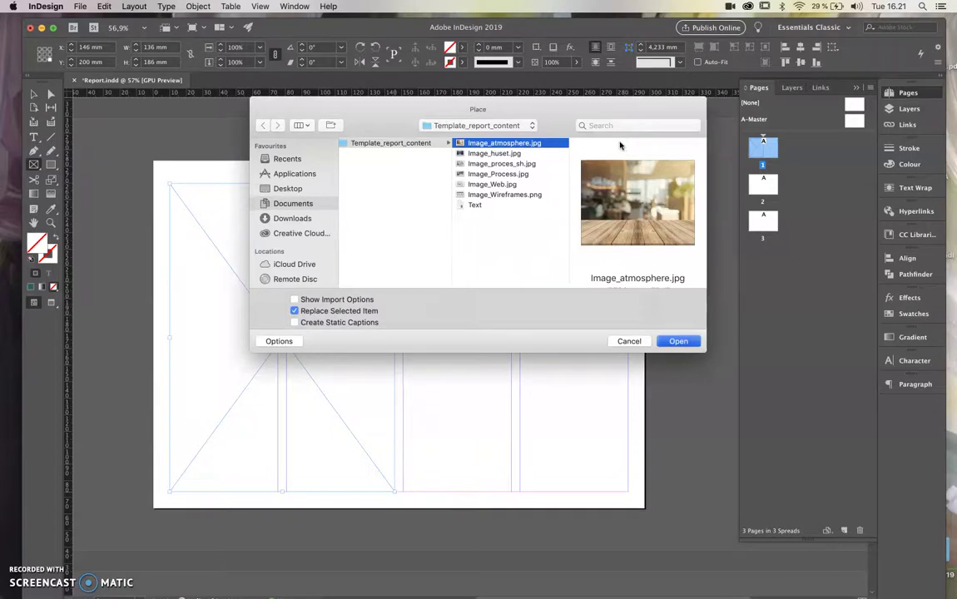
key("Return")
left_click(408, 179)
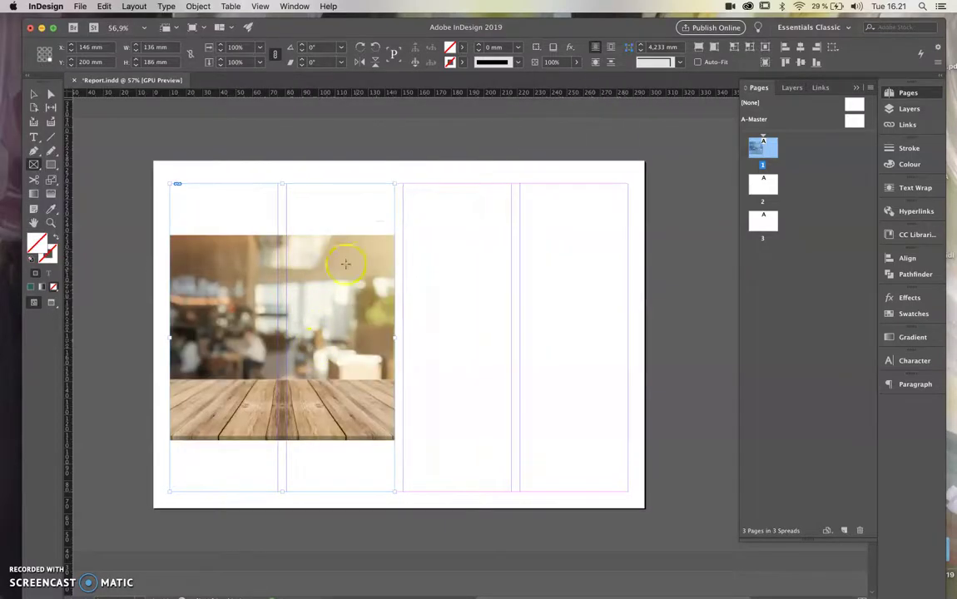
- Try fitting the image content proportionally, and make it fill the two-column frame proportionally
left_click(279, 186)
mouse_move(281, 182)
left_mouse_down()
mouse_move(280, 261)
mouse_move(284, 176)
mouse_move(284, 184)
left_mouse_up()
left_click(270, 264)
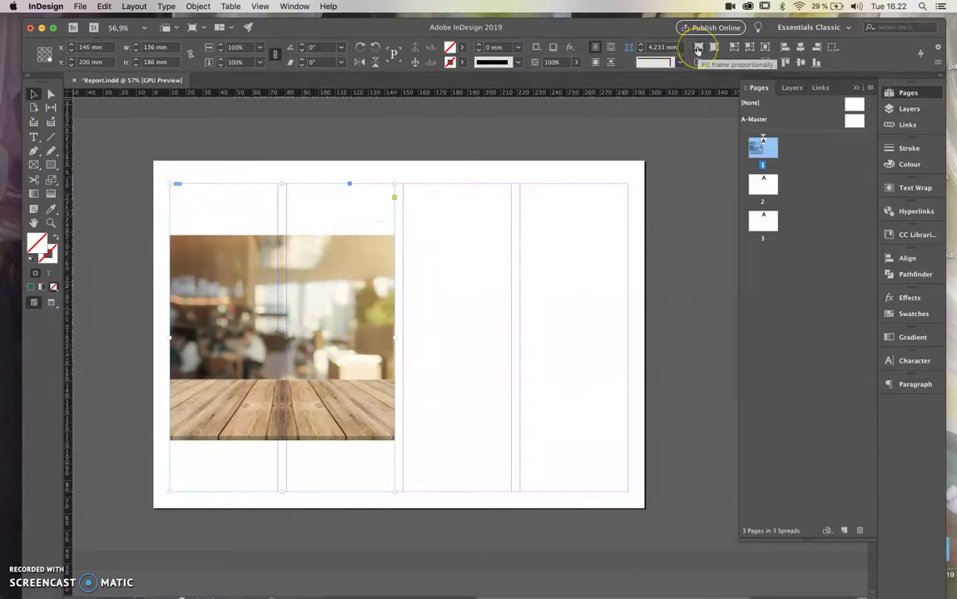
left_click(712, 49)
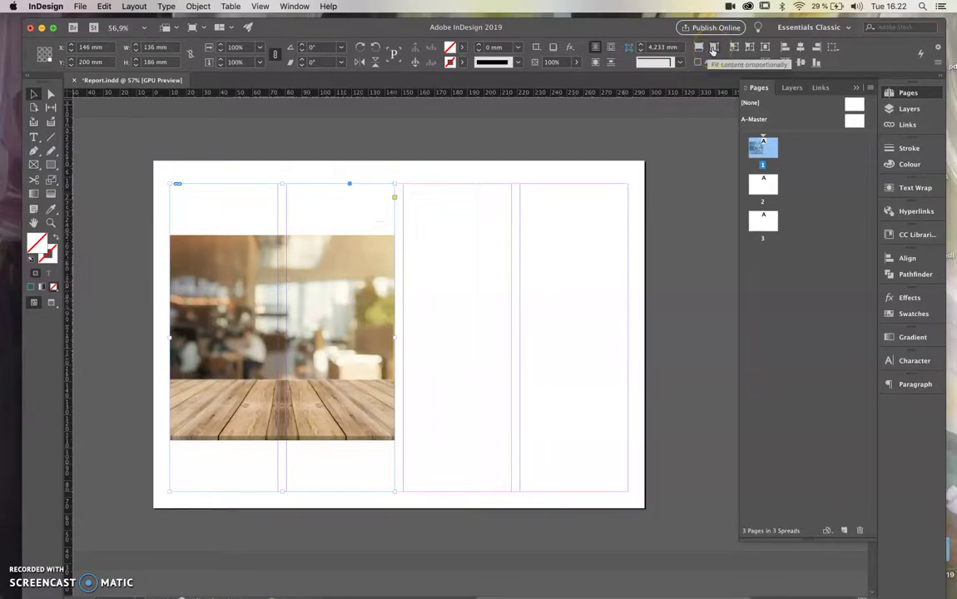
left_click(713, 49)
left_click(698, 49)
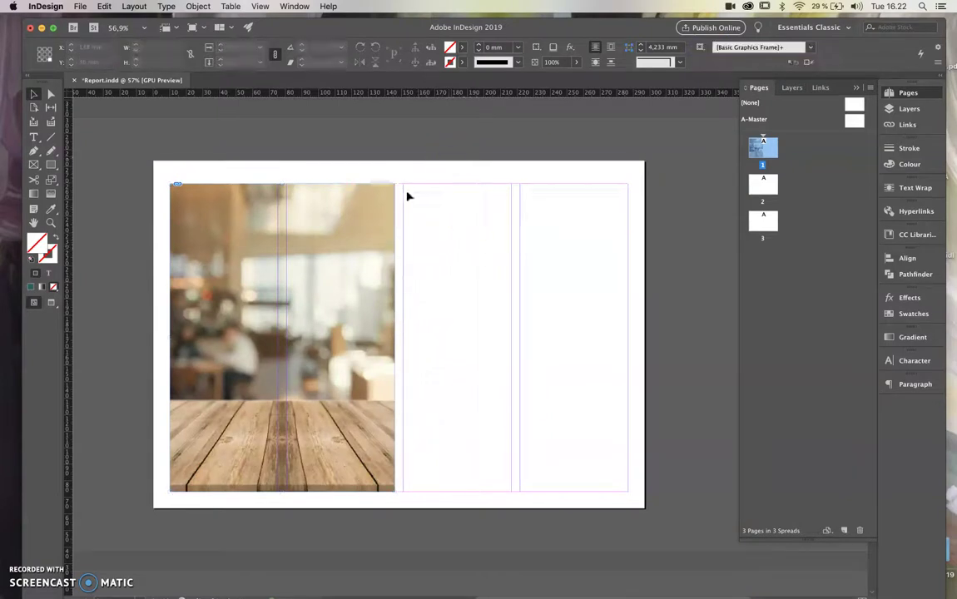
- Try a pasted copy of the image frame over the middle columns of page 1 and undo it
key("super+v")
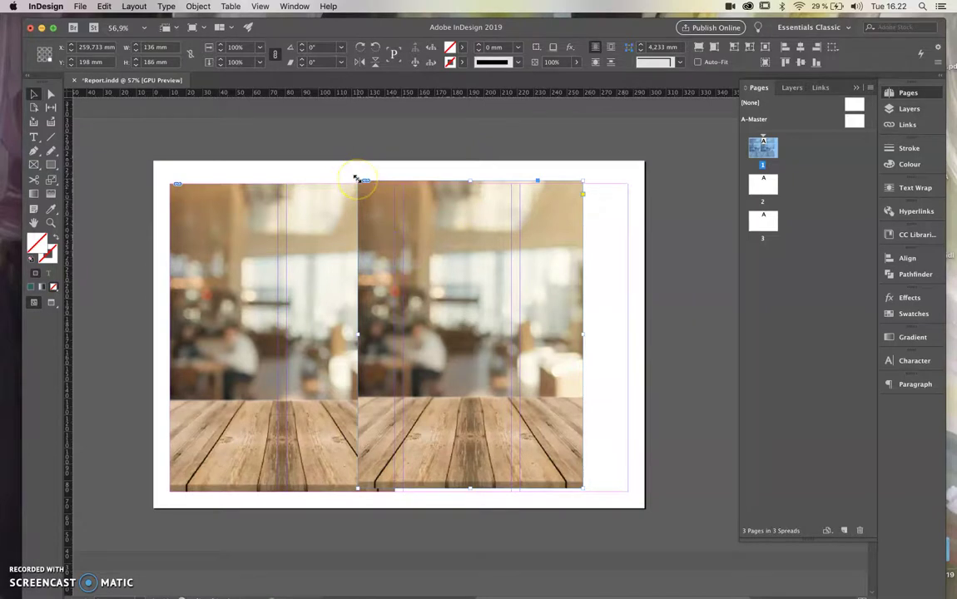
left_click_drag(547, 344, 491, 344)
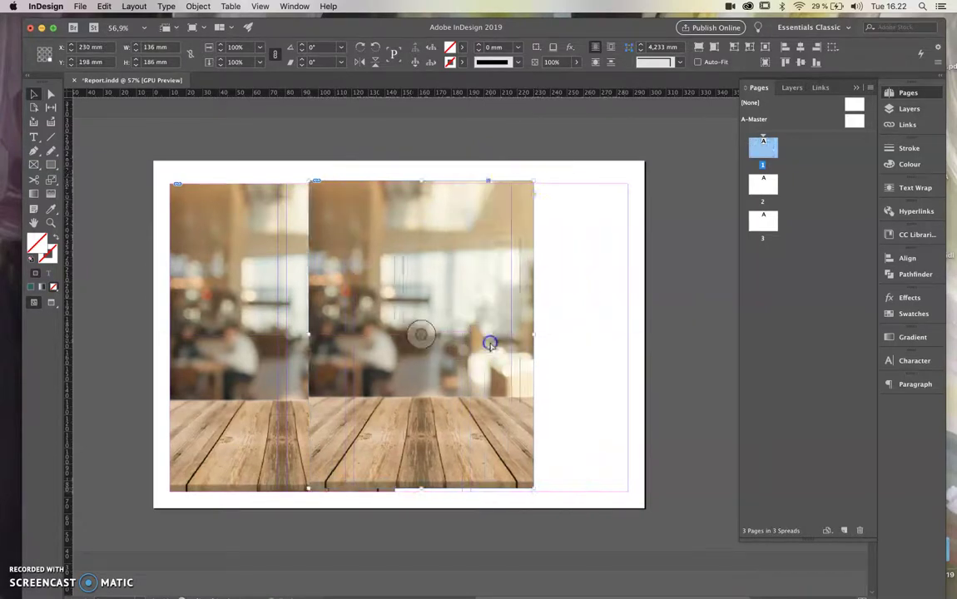
key("super+z")
- Move the image frame to columns two and three, reduce its height to 74 mm, and preview the page without guides
left_click_drag(342, 336, 456, 336)
left_click_drag(398, 491, 399, 305)
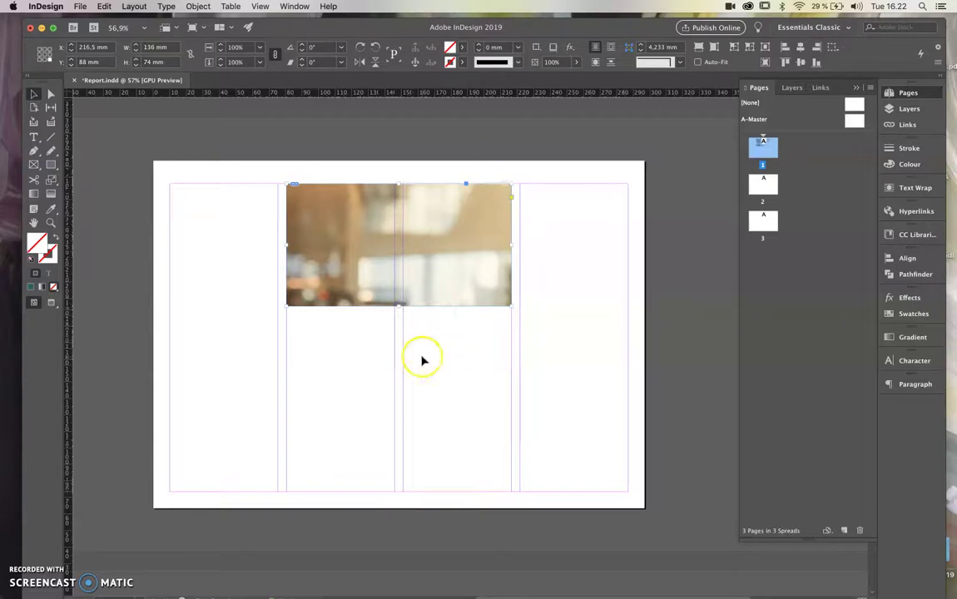
key("w")
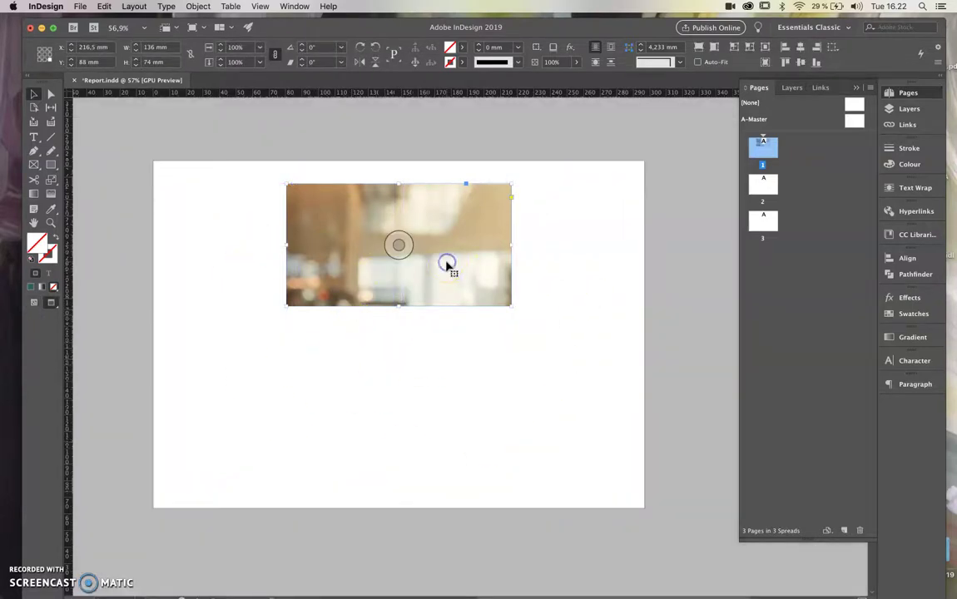
key("w")
- Fit the image frame into the bottom of the fourth column at 65.5 × 55 mm and fill it proportionally with the image
left_click_drag(438, 274, 556, 463)
left_click_drag(404, 371, 521, 400)
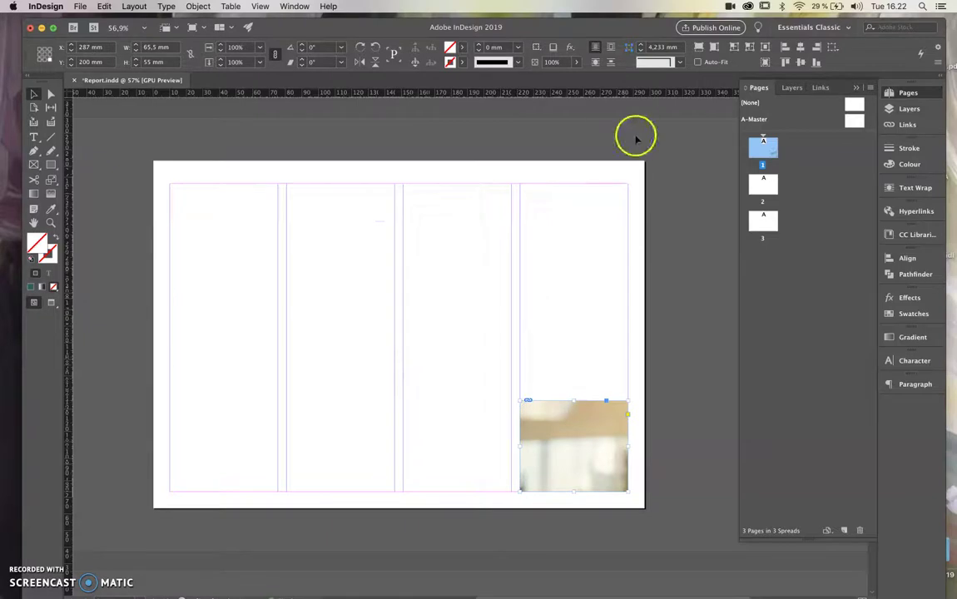
left_click(698, 47)
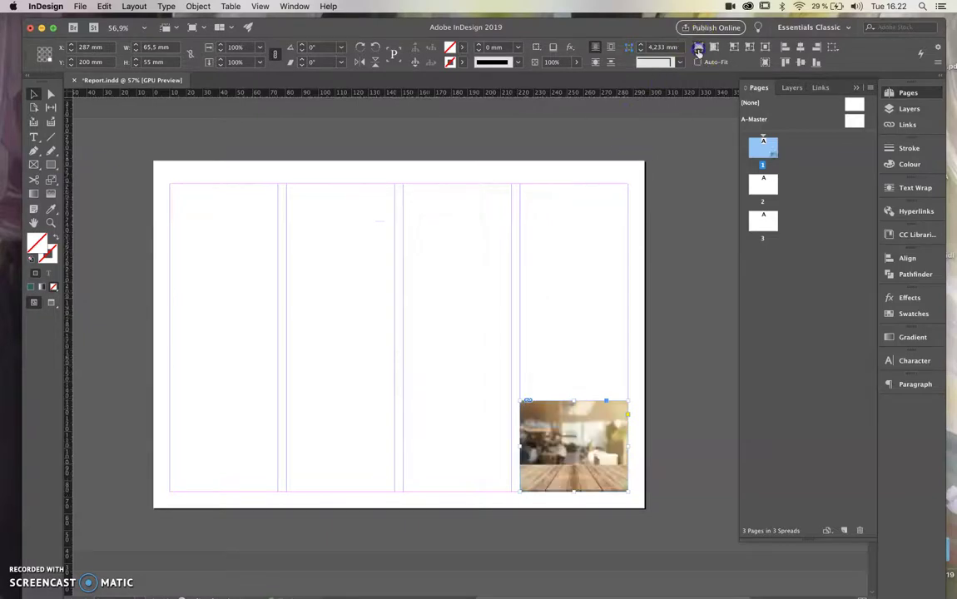
left_click(649, 319)
- Duplicate the small image frame to the top of the second column on page 1
left_click(597, 424)
left_click_drag(594, 420, 367, 206)
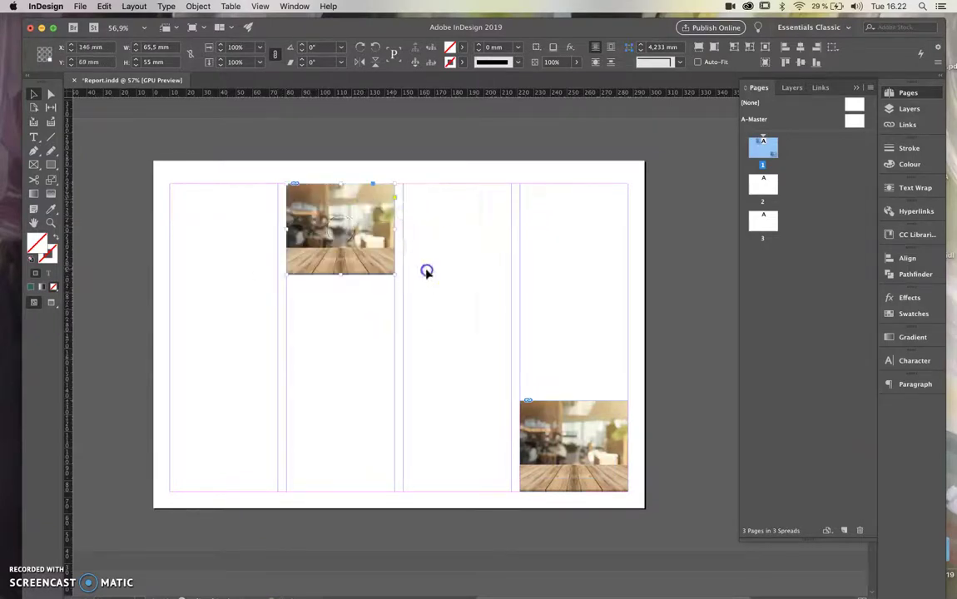
left_click(427, 273)
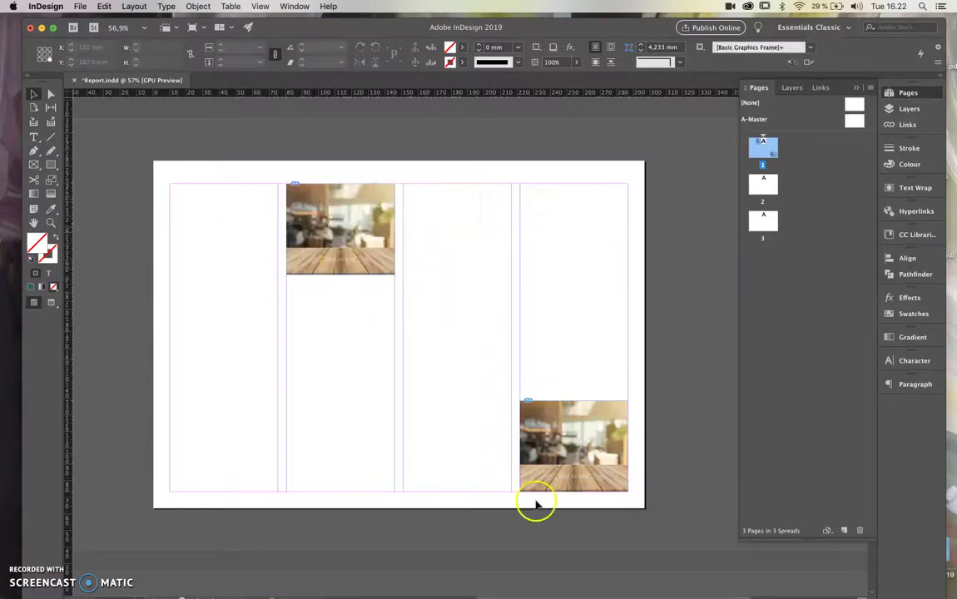
- Delete both small image frames from page 1, in the second and fourth columns
left_click(559, 465)
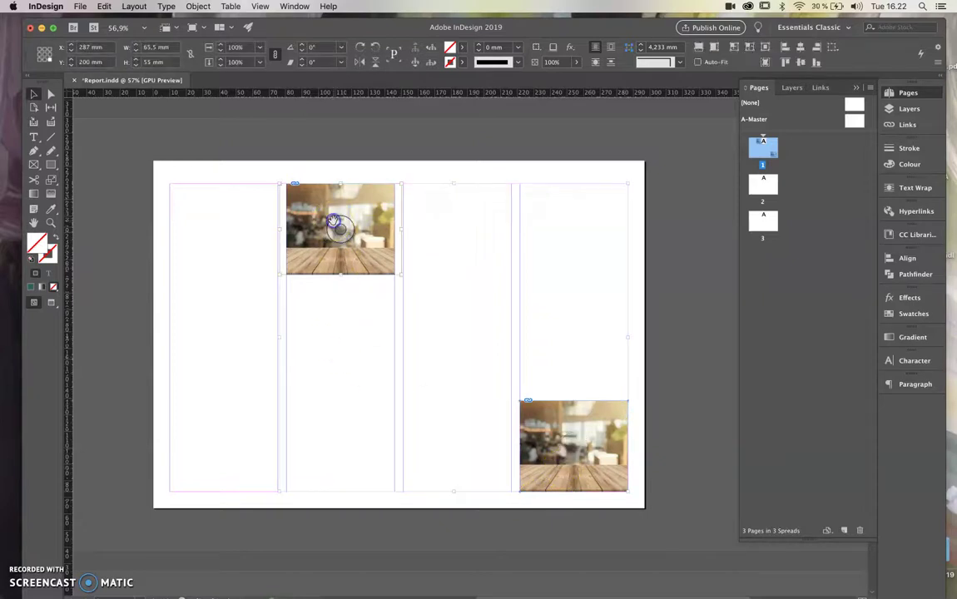
left_click(251, 287)
left_click(344, 215)
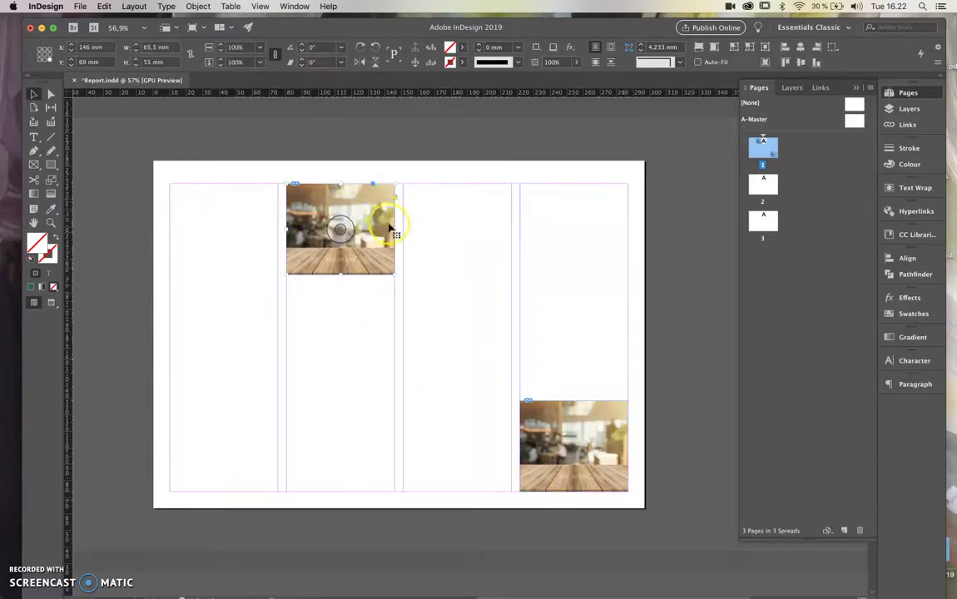
key("Delete")
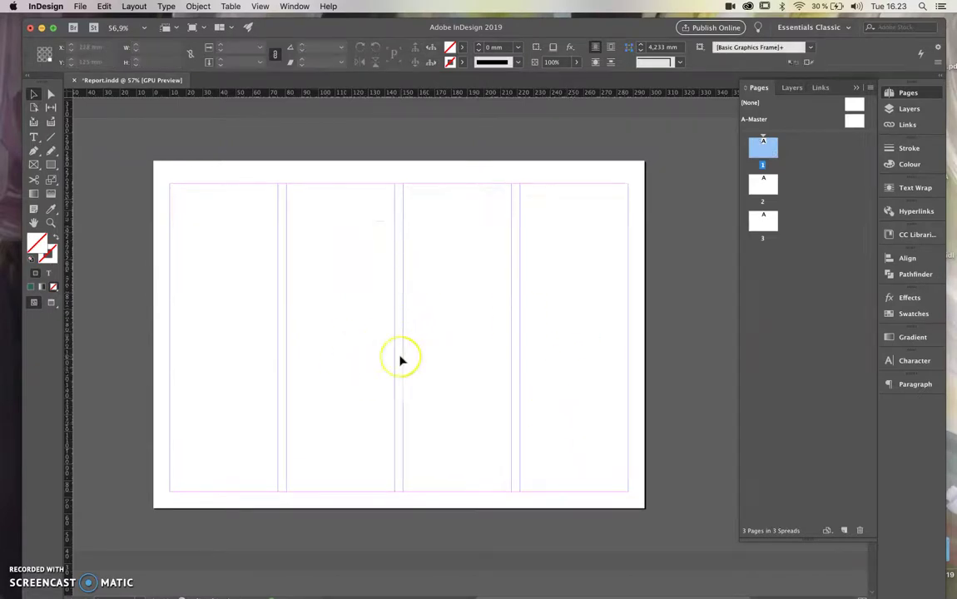
- Add a second master page below A-Master and enlarge the masters area to show it
left_click(854, 122)
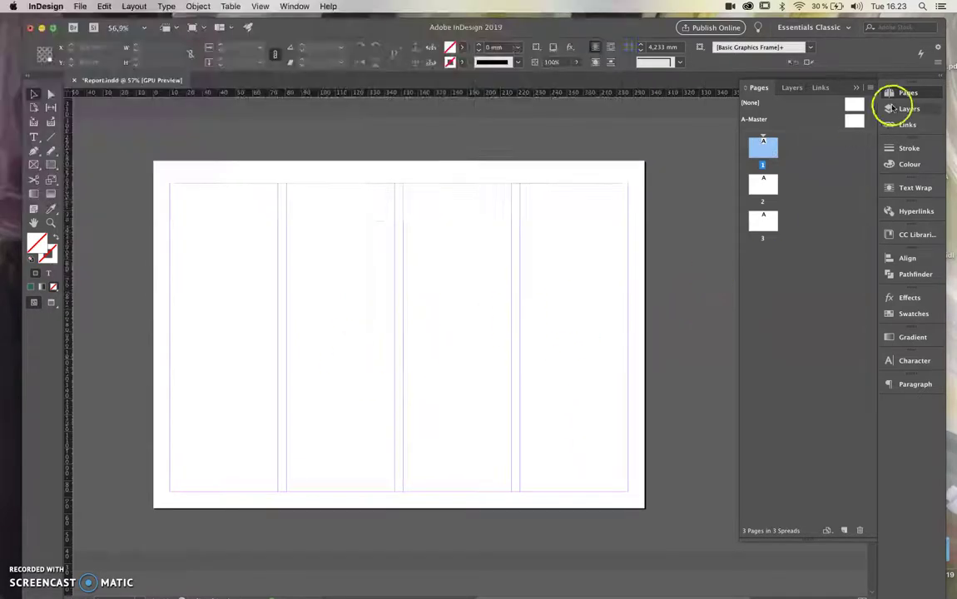
left_click(853, 127)
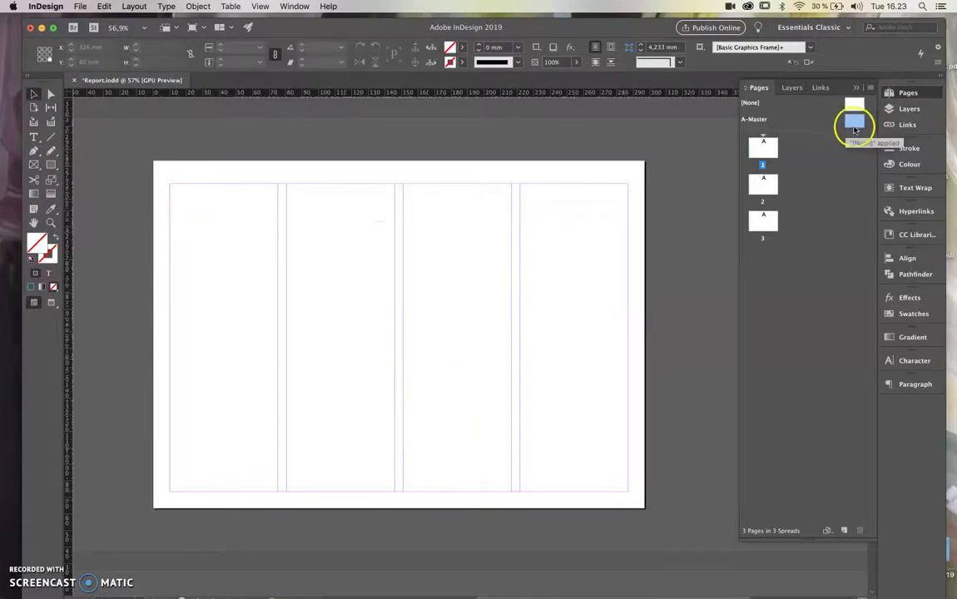
left_click(853, 127)
left_click_drag(853, 125, 841, 418)
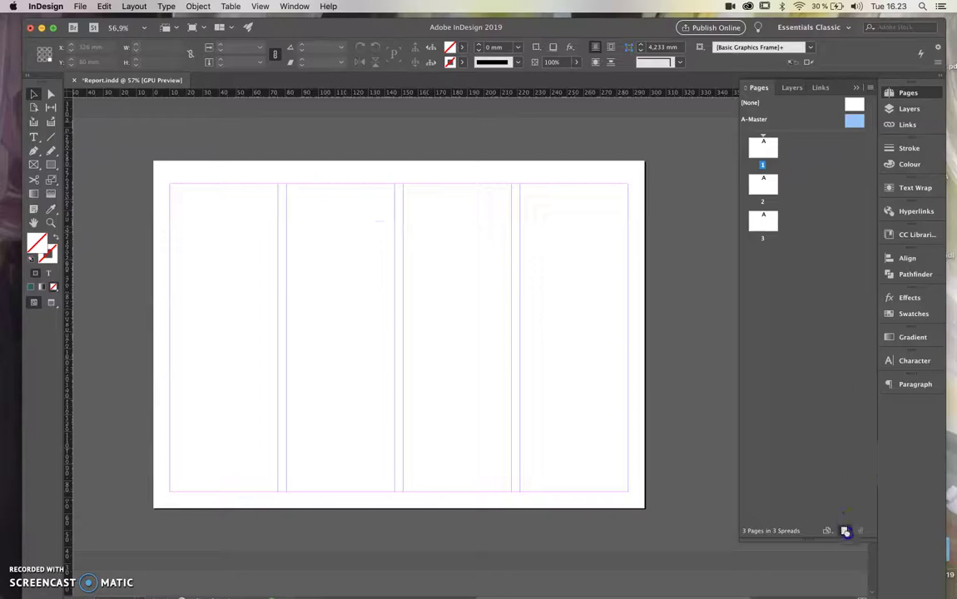
left_click_drag(845, 531, 845, 531)
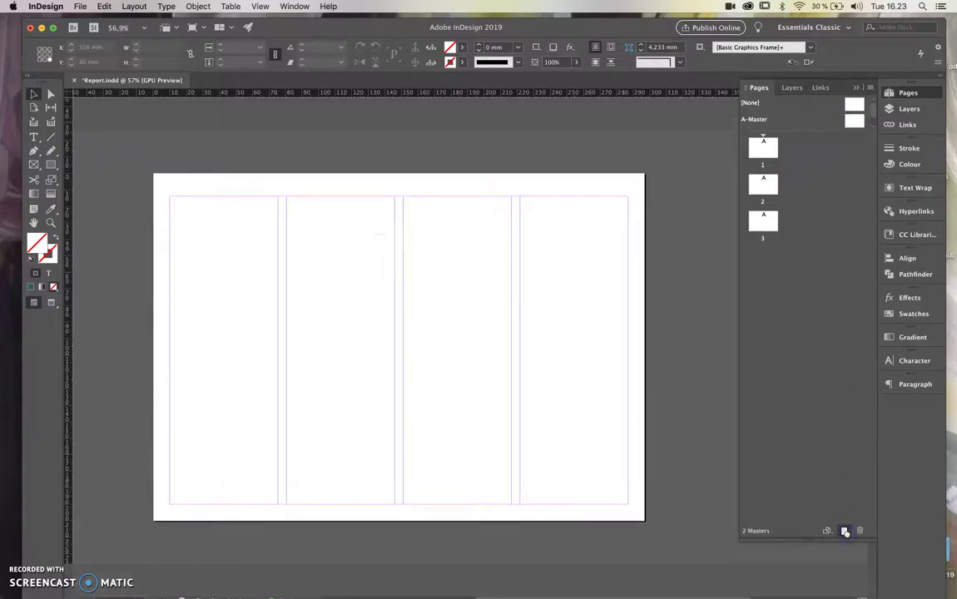
left_click_drag(811, 133, 814, 169)
left_click(853, 136)
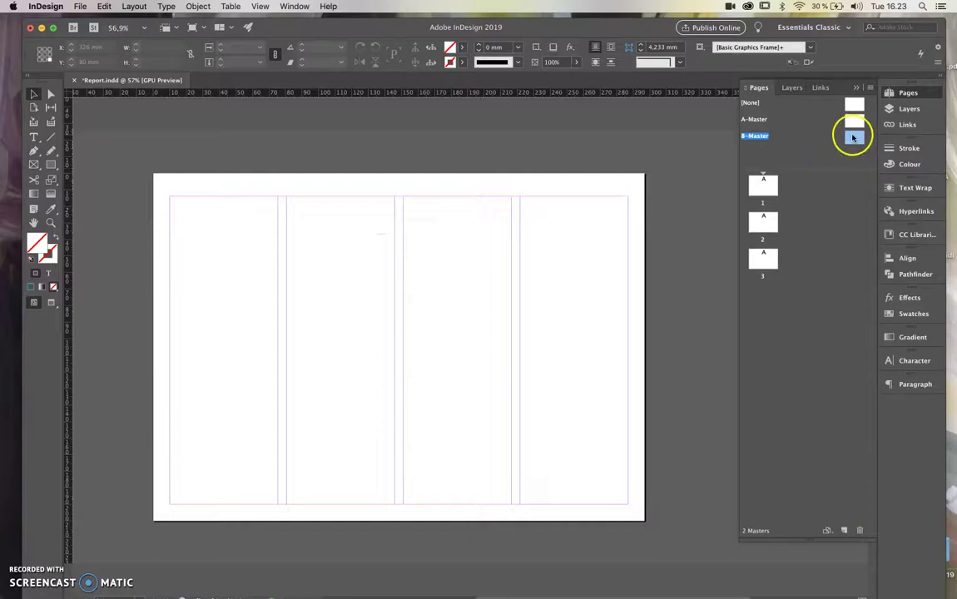
- Set the second master's number of columns to 3 in Margins and Columns
left_click(134, 6)
left_click(167, 31)
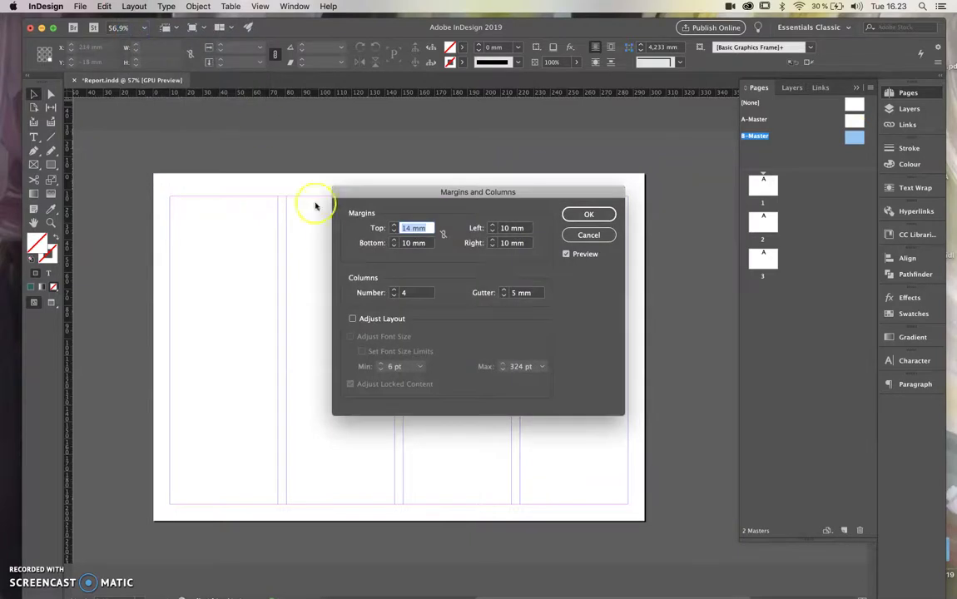
left_click(395, 296)
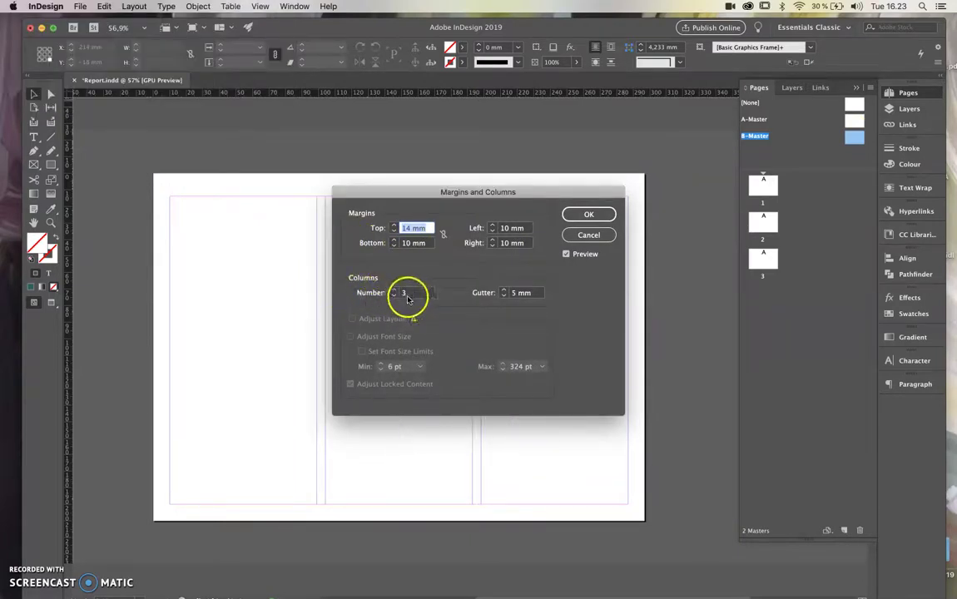
left_click(589, 214)
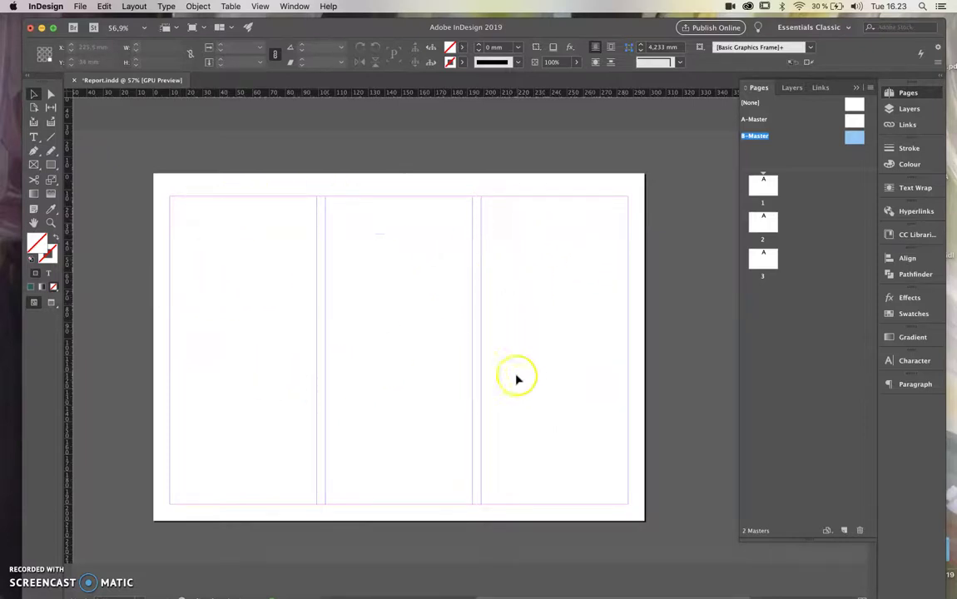
- Add a new document page after page 1 and save the document
left_click(764, 185)
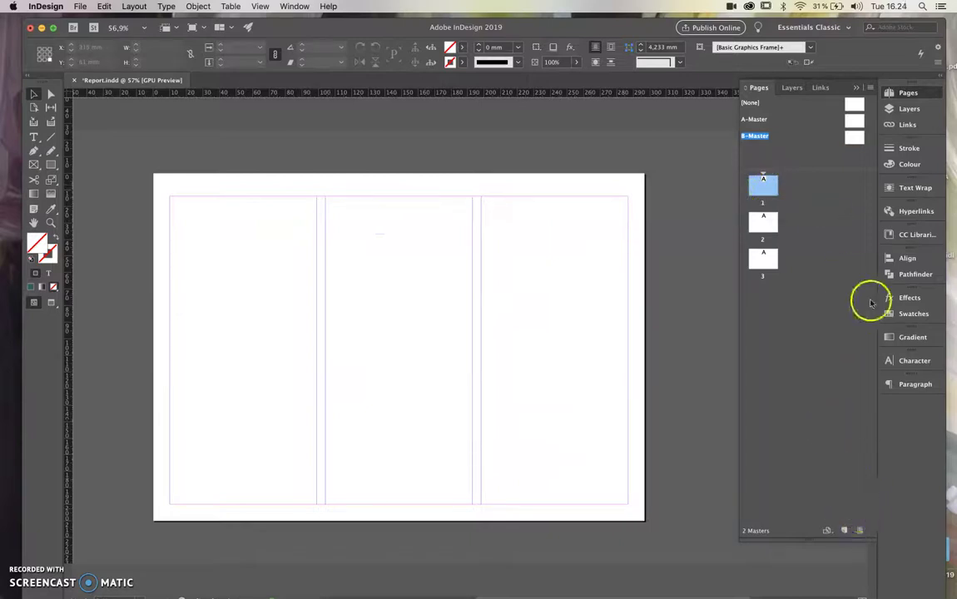
left_click(765, 154)
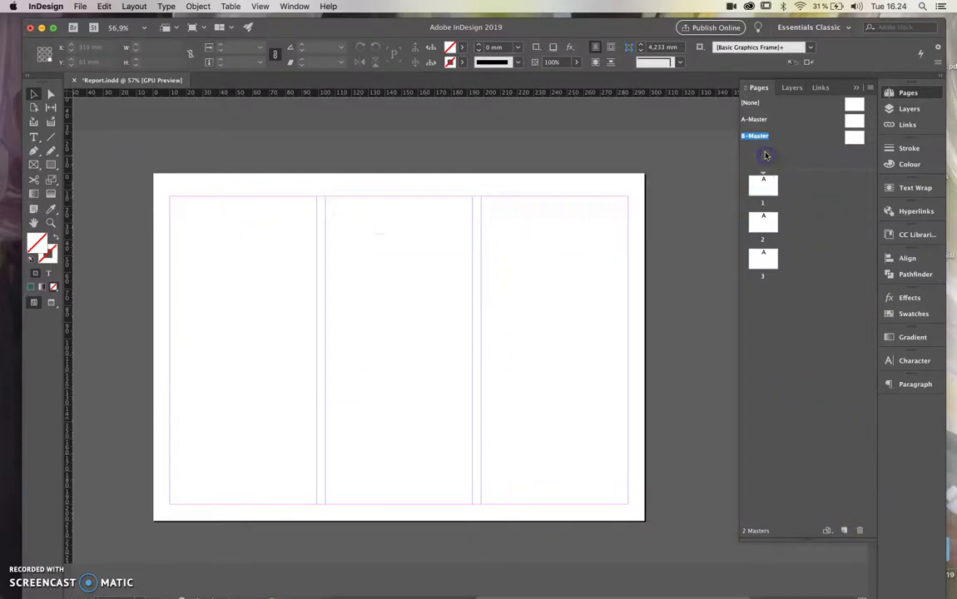
left_click(771, 191)
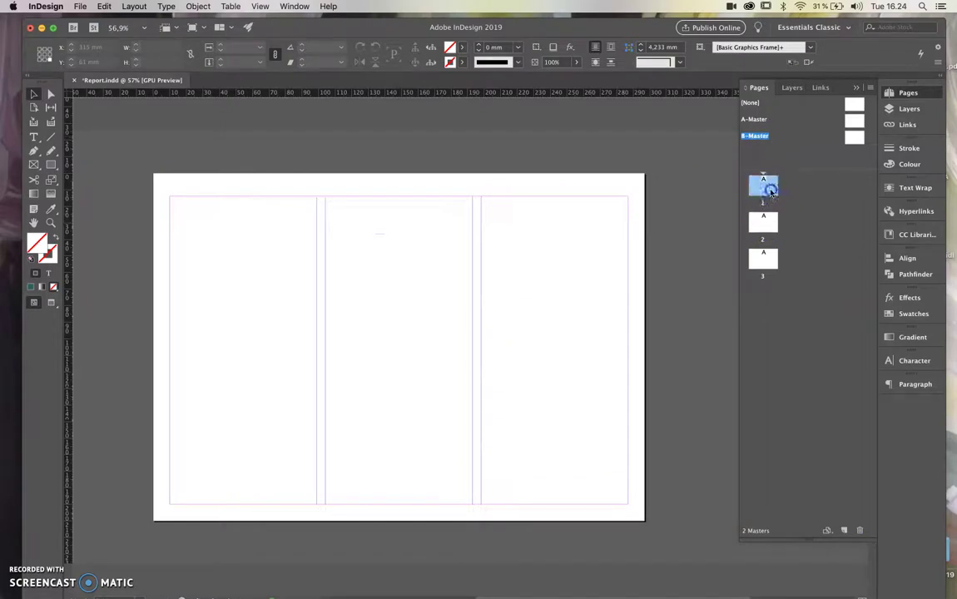
left_click(845, 529)
key("super+s")
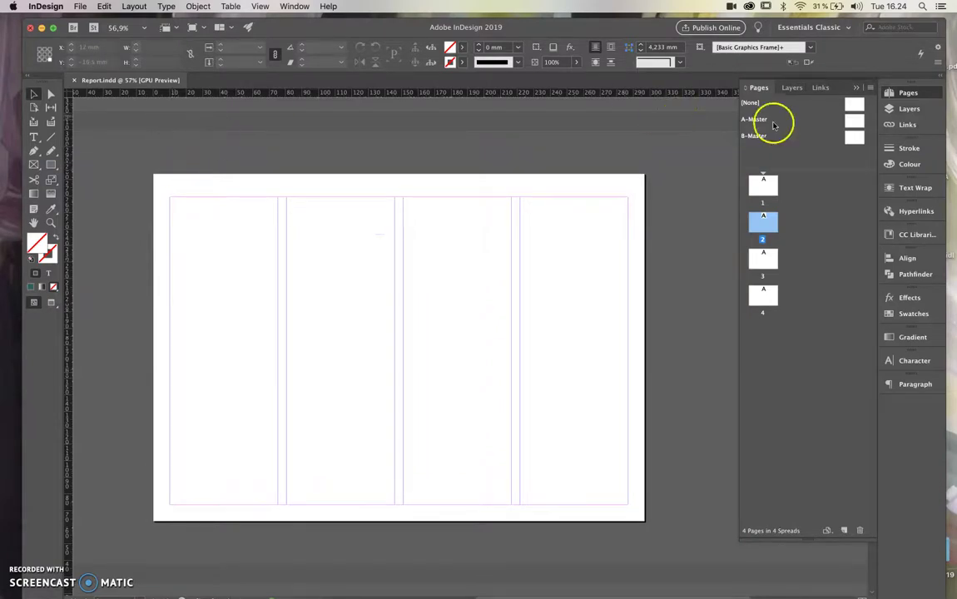
- Delete the B-Master page so that only A-Master is left
left_click(852, 121)
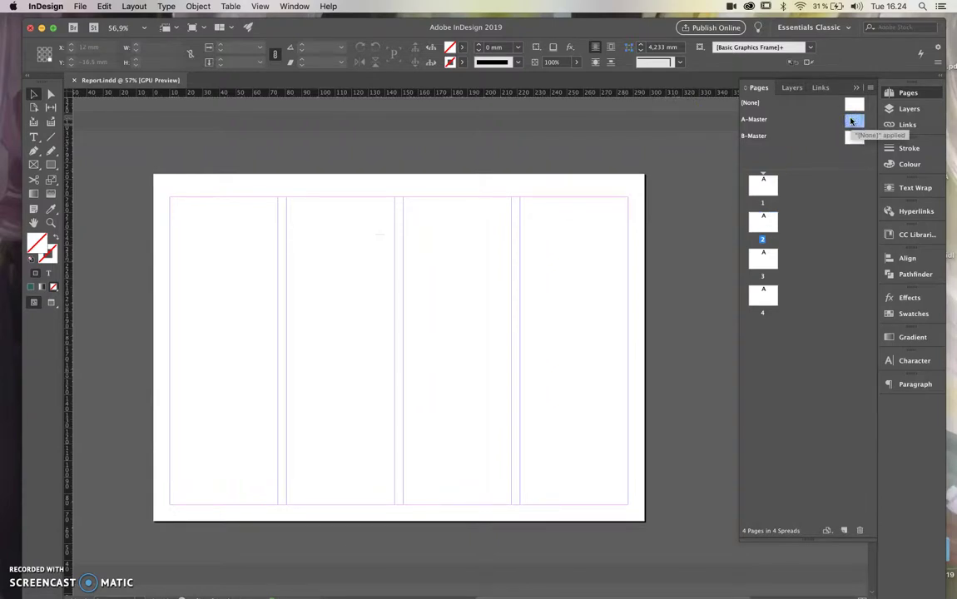
left_click(854, 122)
left_click(852, 143)
left_click(852, 140)
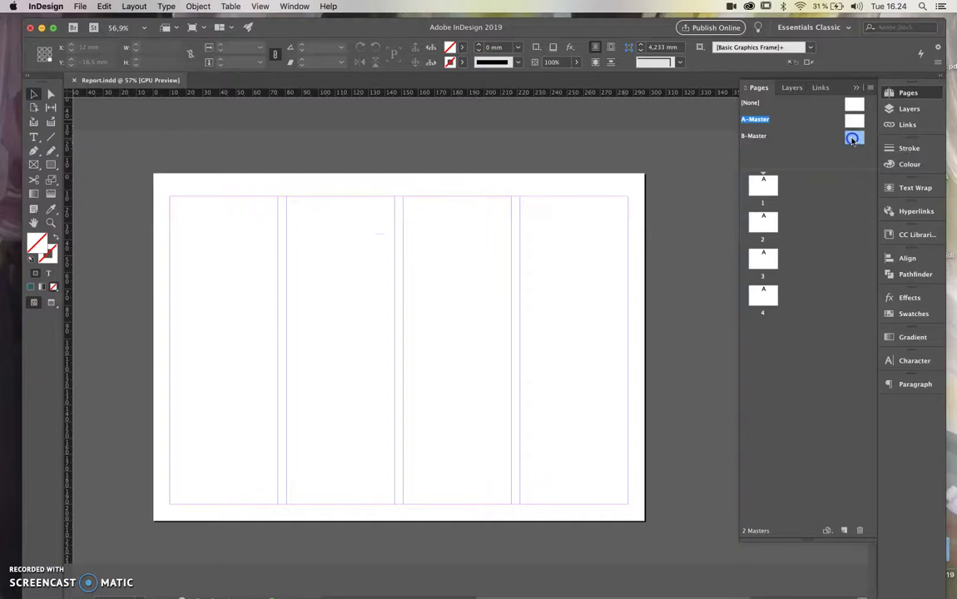
left_click(860, 531)
- Draw a full-width frame of 277 × 11.25 mm across the bottom margin line of A-Master
double_click(854, 121)
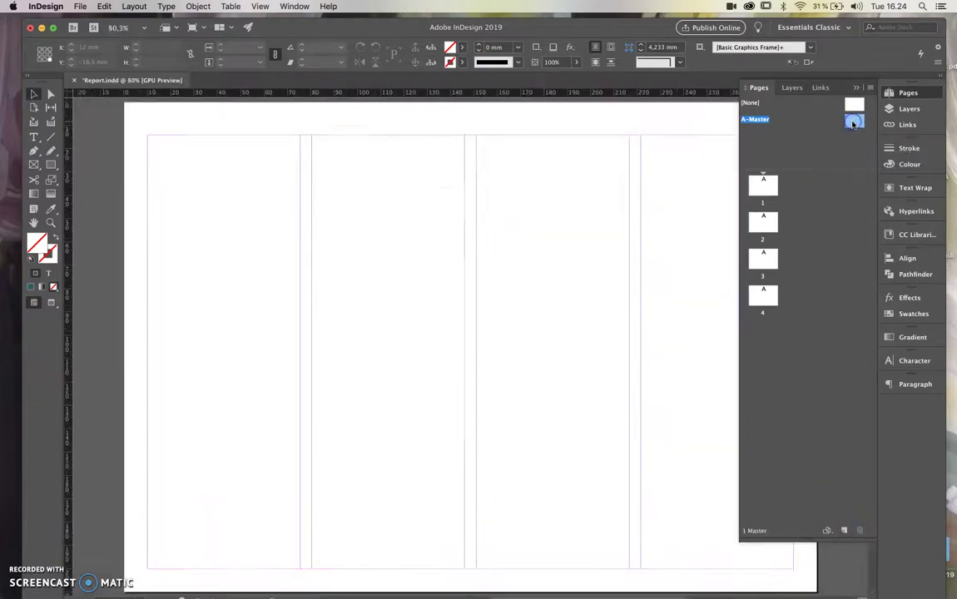
scroll(431, 208, "right", 2)
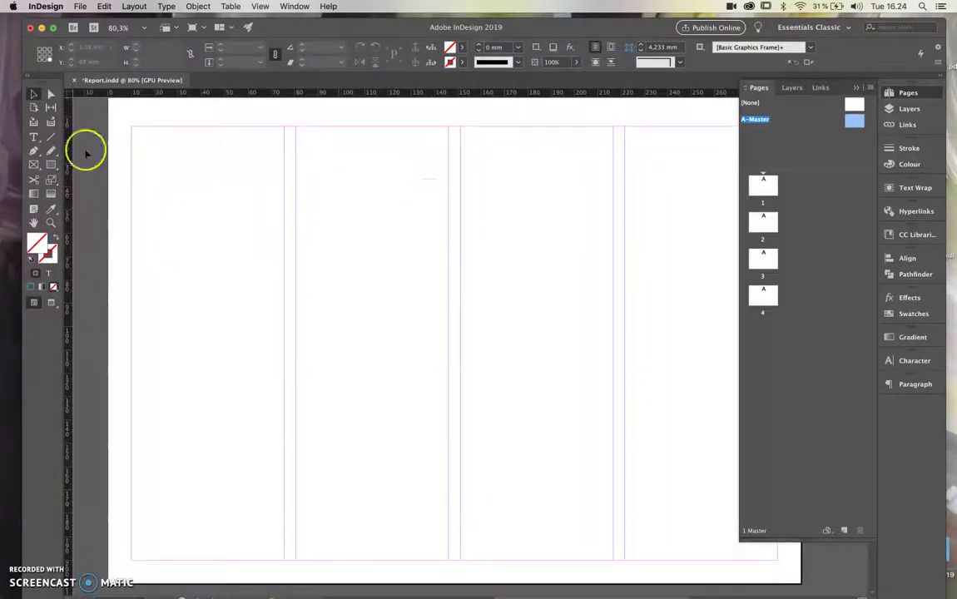
left_click(33, 165)
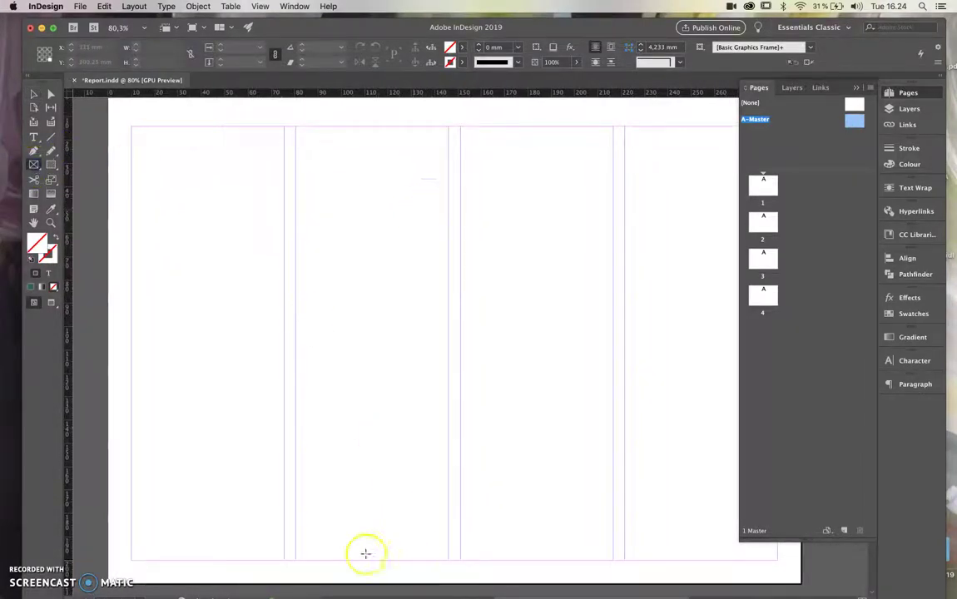
left_click_drag(132, 539, 777, 577)
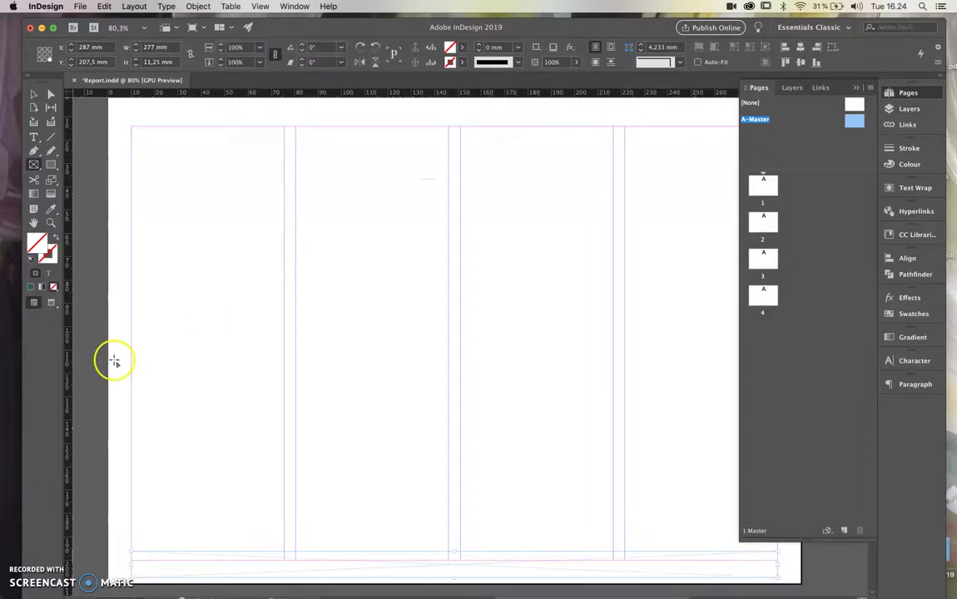
- Enter the letter A in the bottom frame as text, set it in Open Sans Bold and centre it
left_click(35, 140)
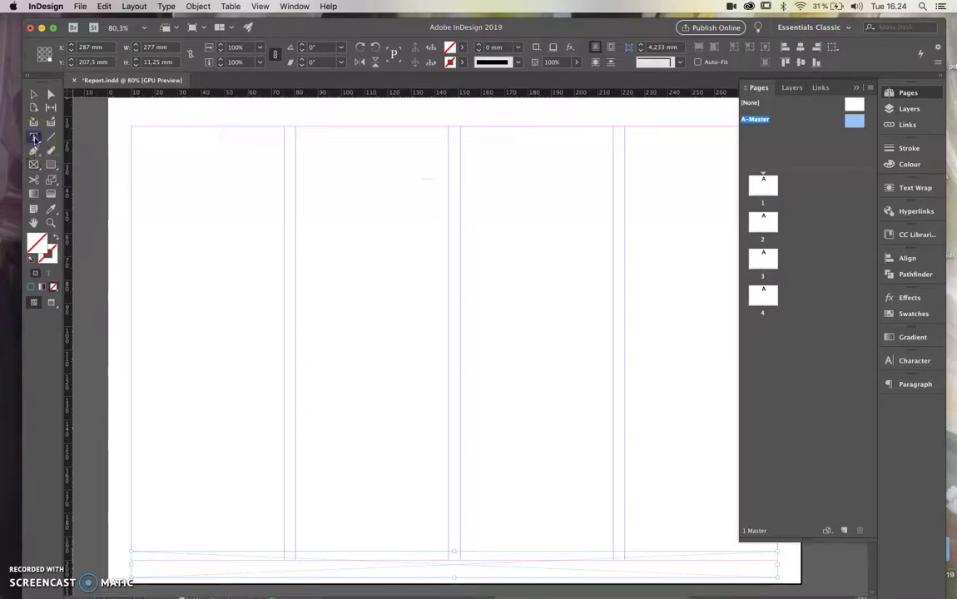
left_click(457, 565)
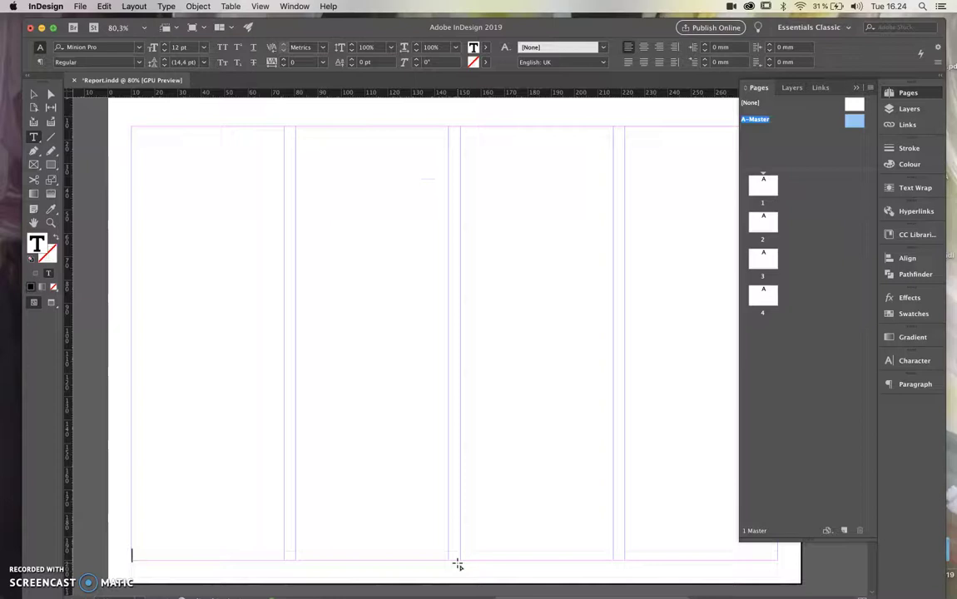
left_click(139, 563)
left_click(114, 48)
type("op")
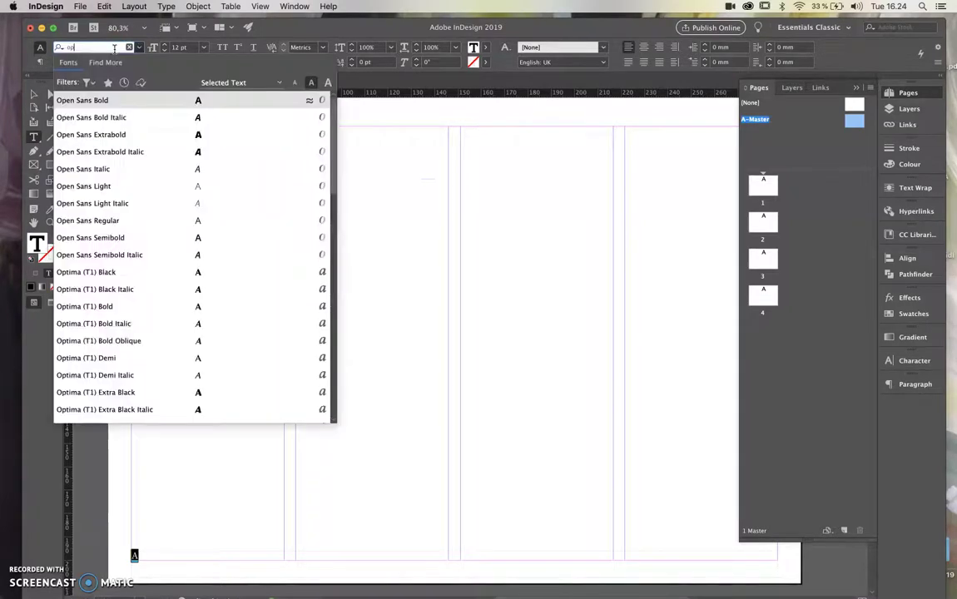
left_click(86, 100)
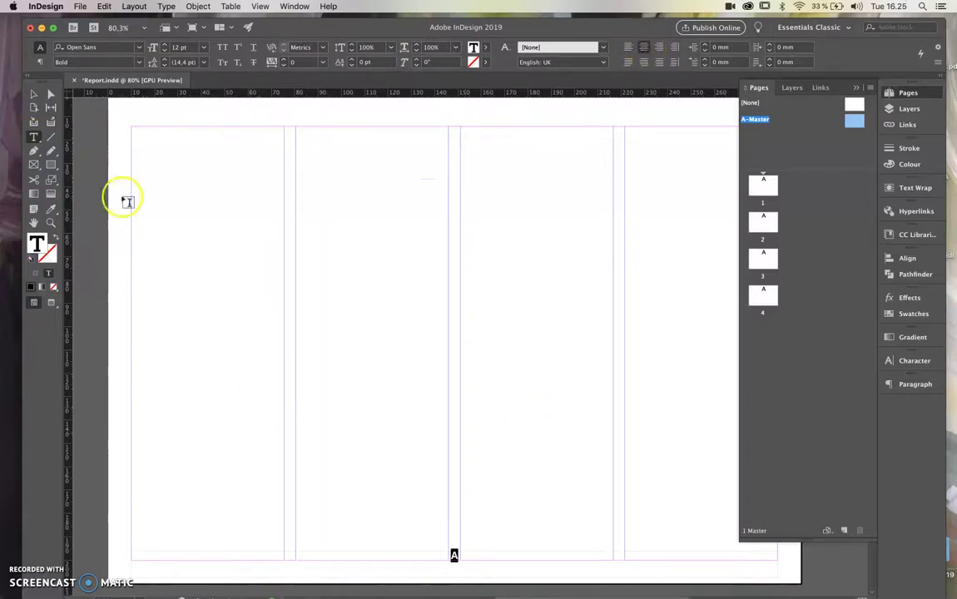
- Reduce the text frame to 5.75 mm high below the bottom margin and check it on pages 1 and 2
left_click(33, 94)
left_click_drag(453, 553, 455, 566)
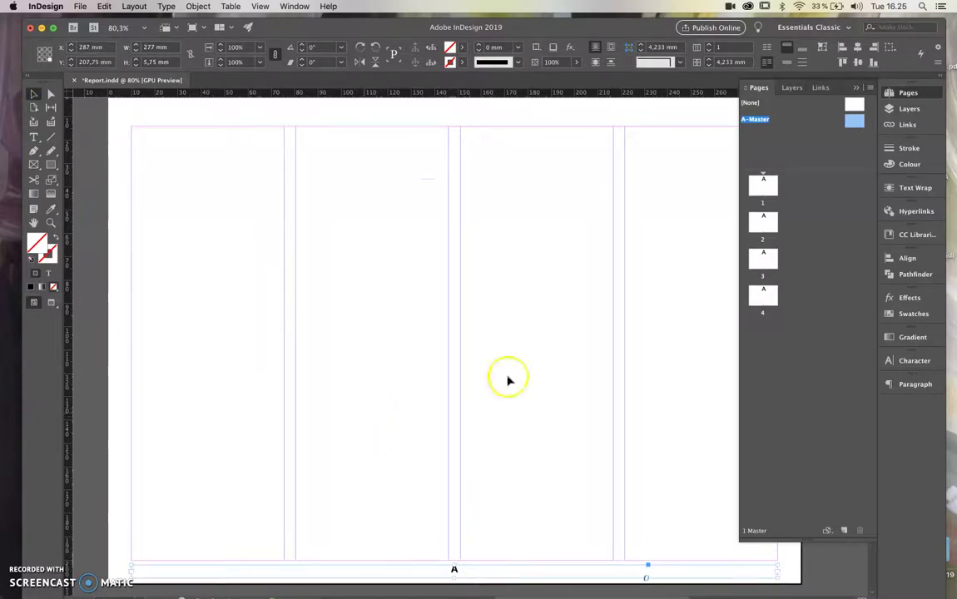
left_click(566, 367)
left_click(455, 566)
double_click(763, 224)
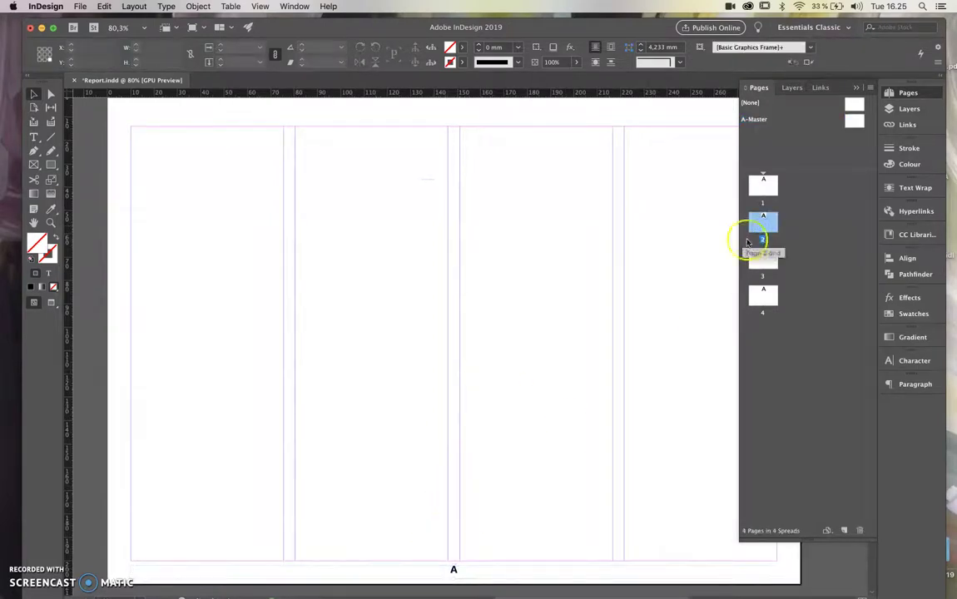
left_click(763, 184)
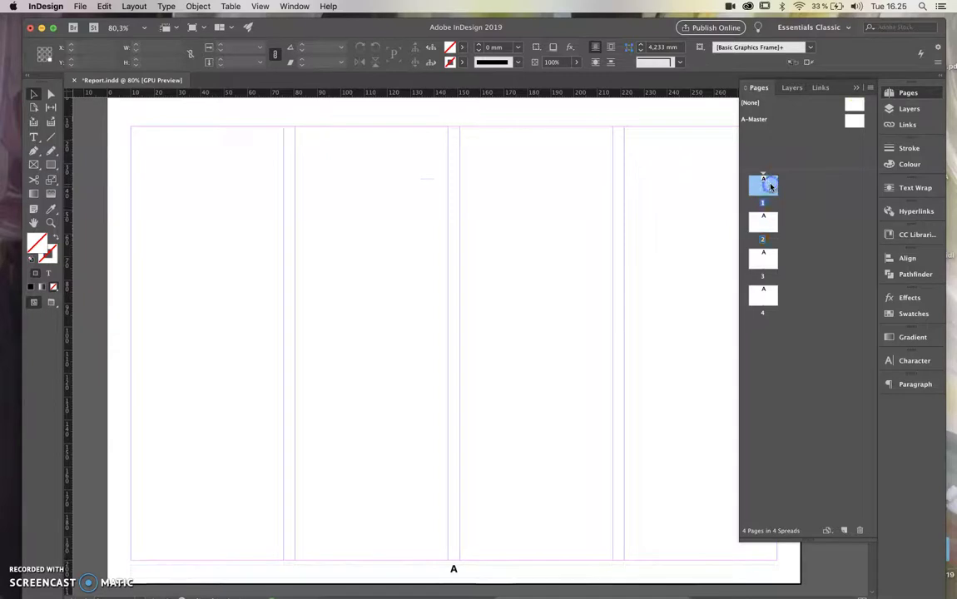
- Replace the letter A on A-Master with a Current Page Number marker and check the numbering on the document pages
left_click(854, 119)
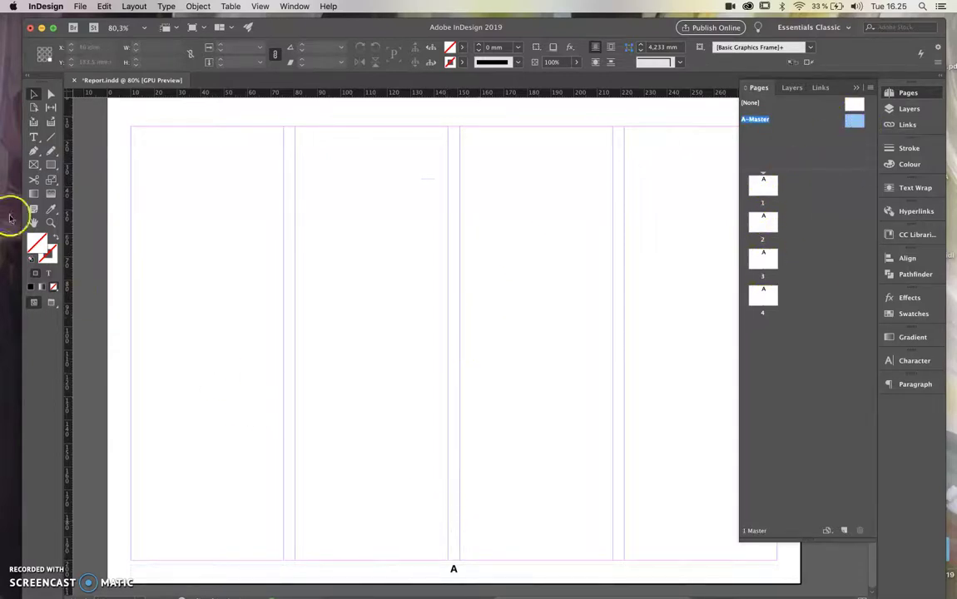
left_click(34, 137)
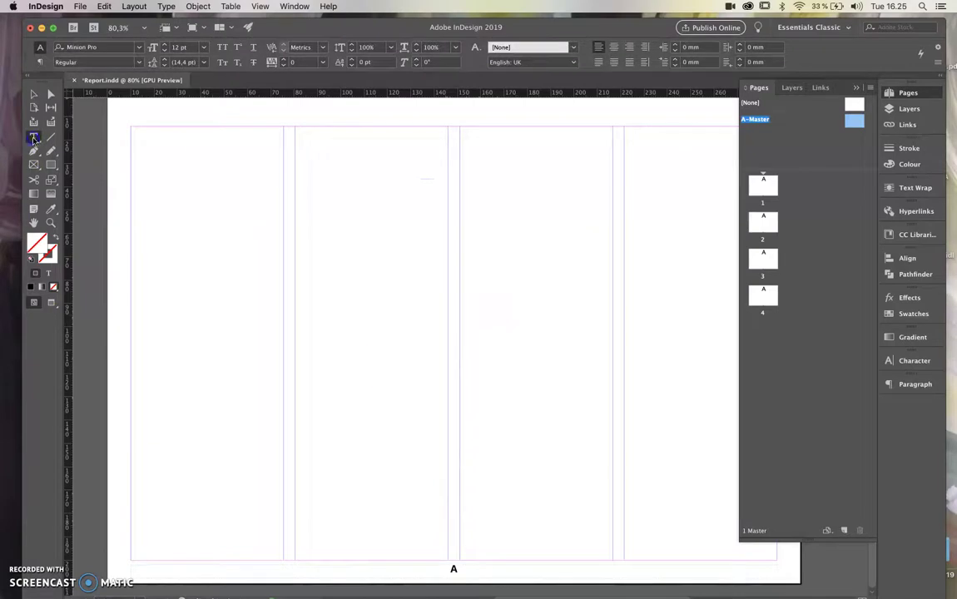
left_click(449, 569)
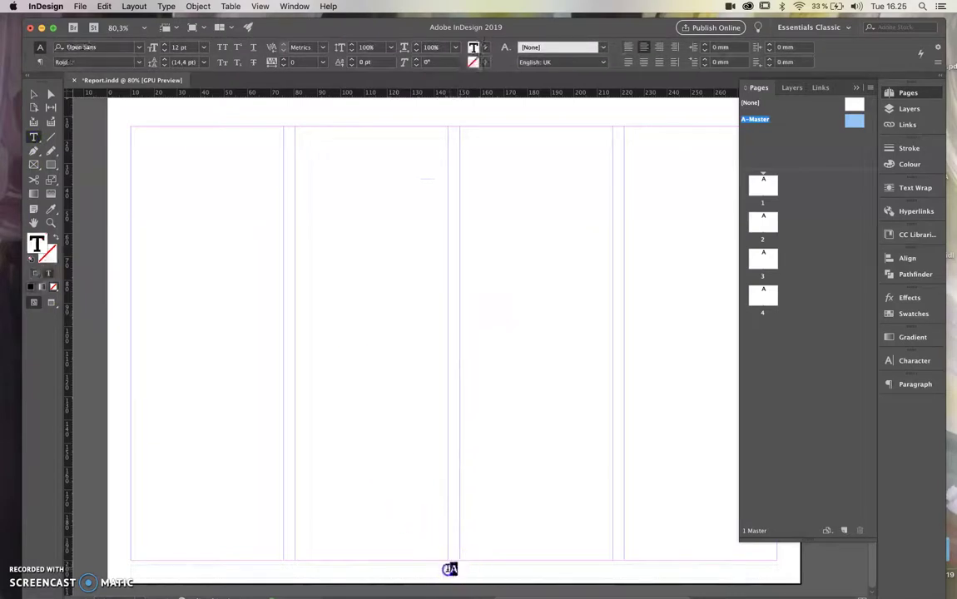
left_click(165, 7)
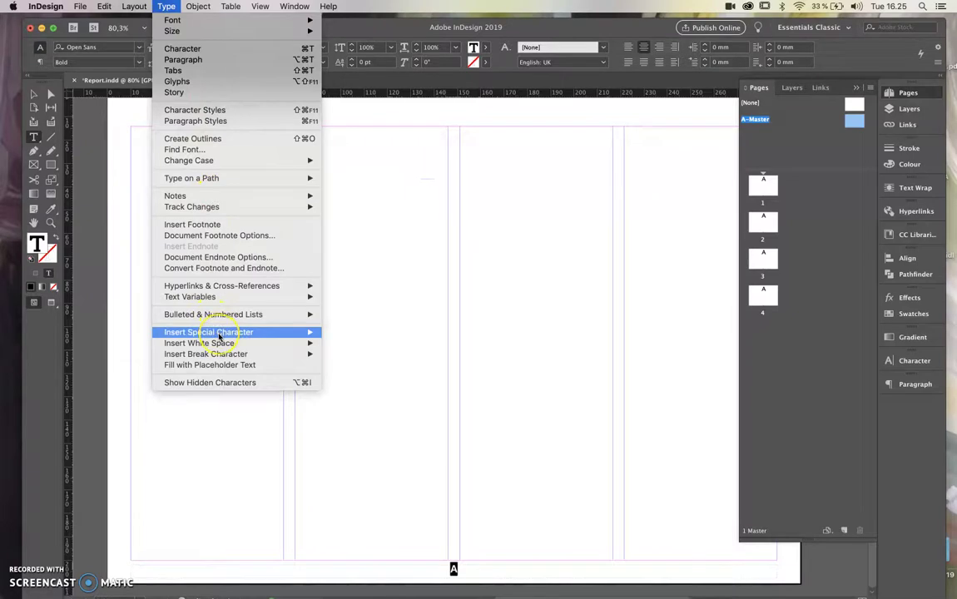
mouse_move(219, 333)
mouse_move(347, 348)
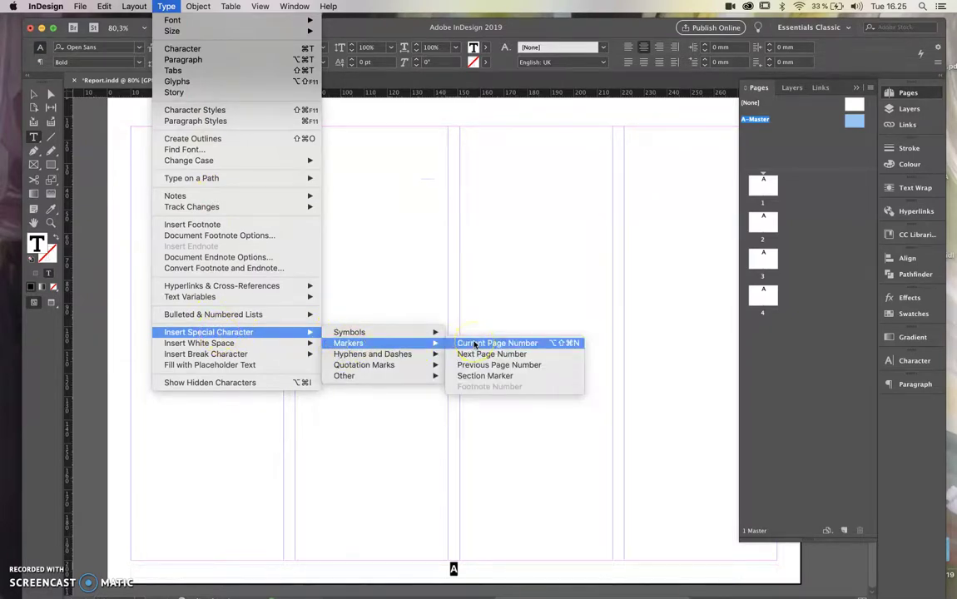
left_click(475, 344)
left_click(505, 315)
left_click(762, 186)
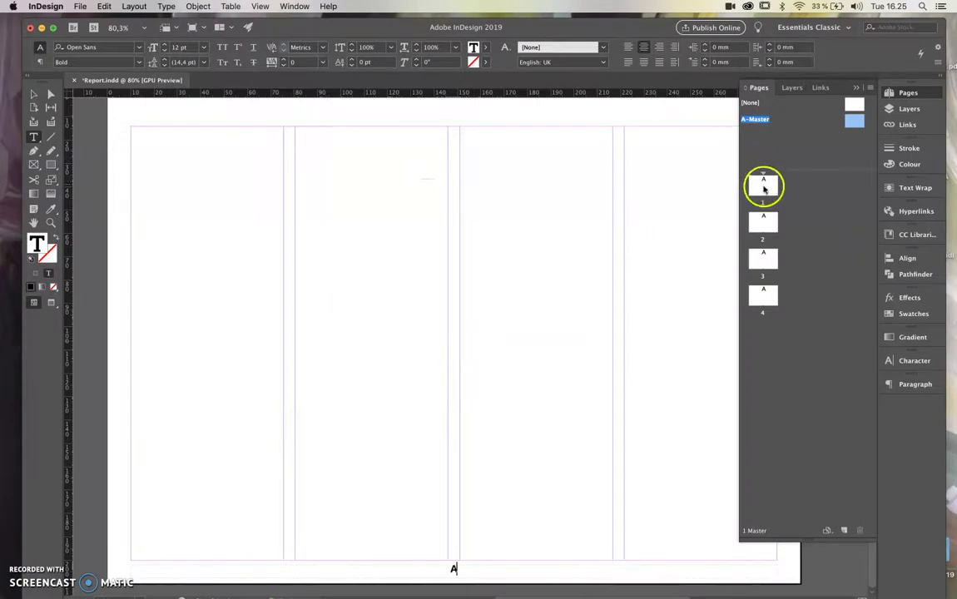
left_click(765, 220)
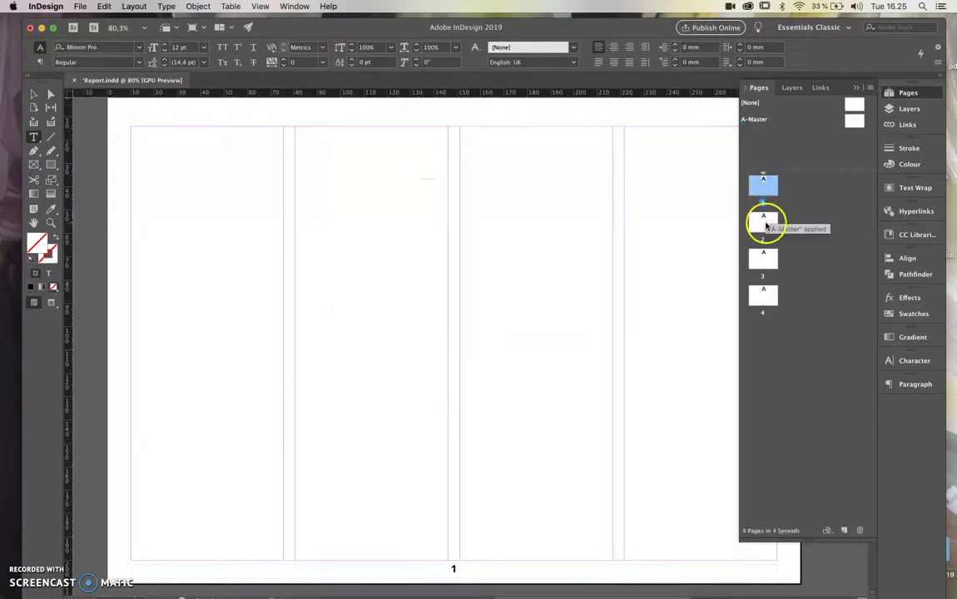
- Check the automatic page numbering on document pages 2, 3 and 4
double_click(765, 221)
double_click(764, 258)
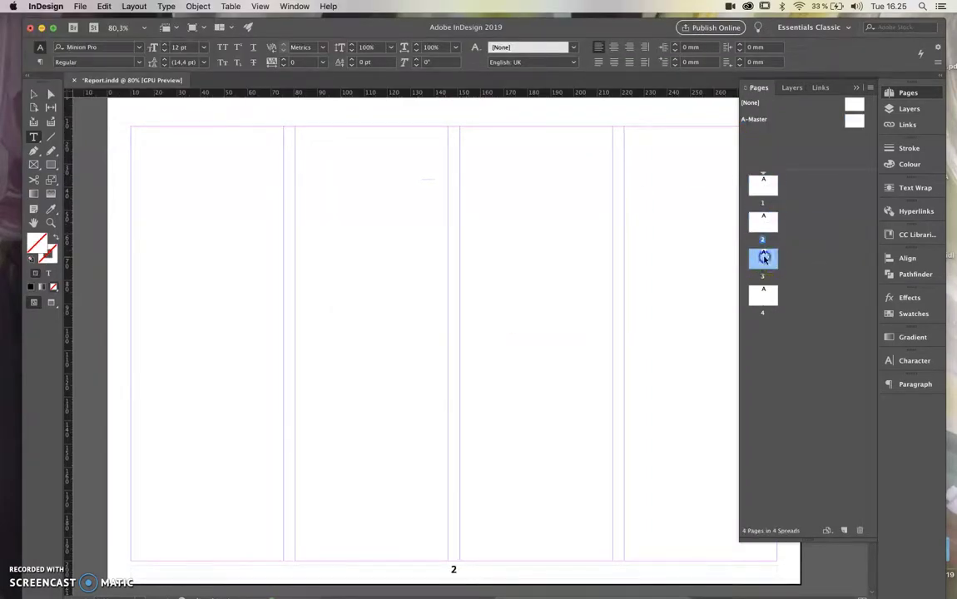
double_click(765, 296)
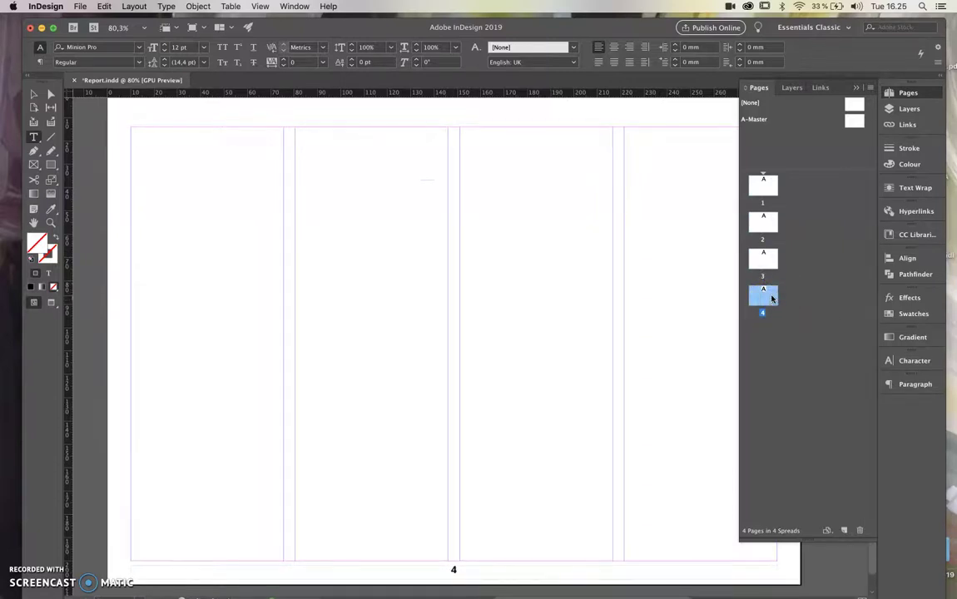
double_click(763, 258)
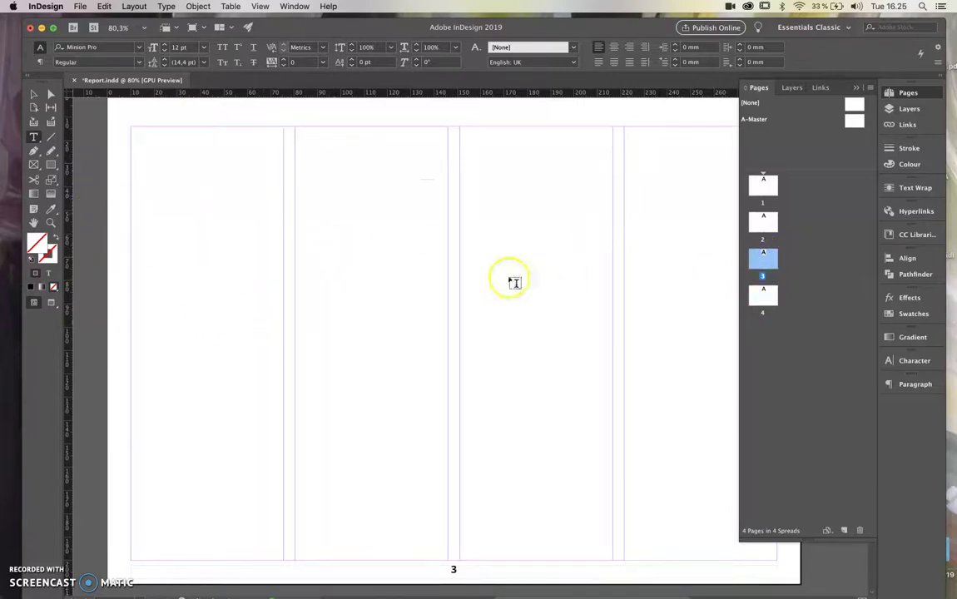
- Enlarge the page number marker on A-Master to 15 pt
double_click(857, 122)
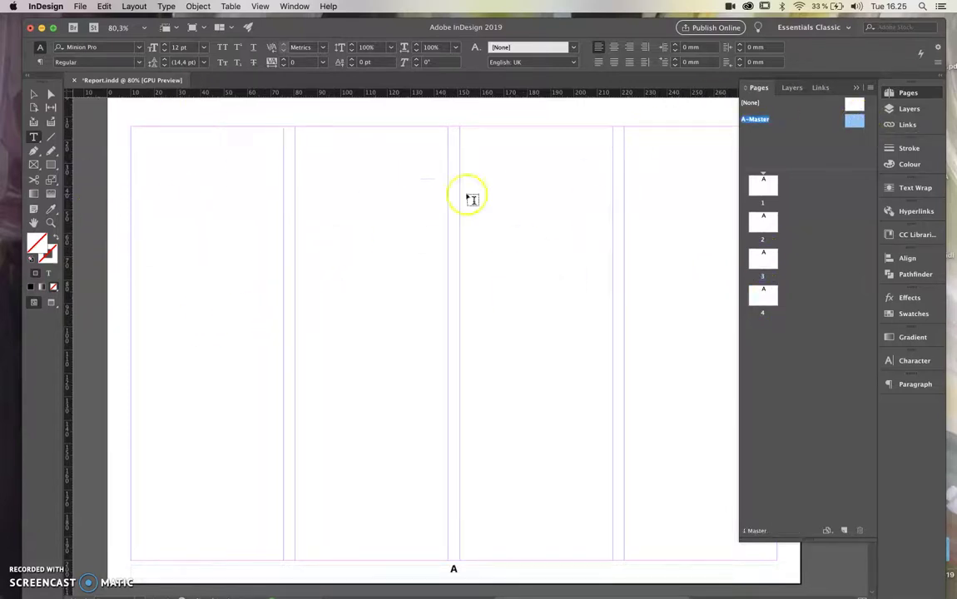
left_click(33, 94)
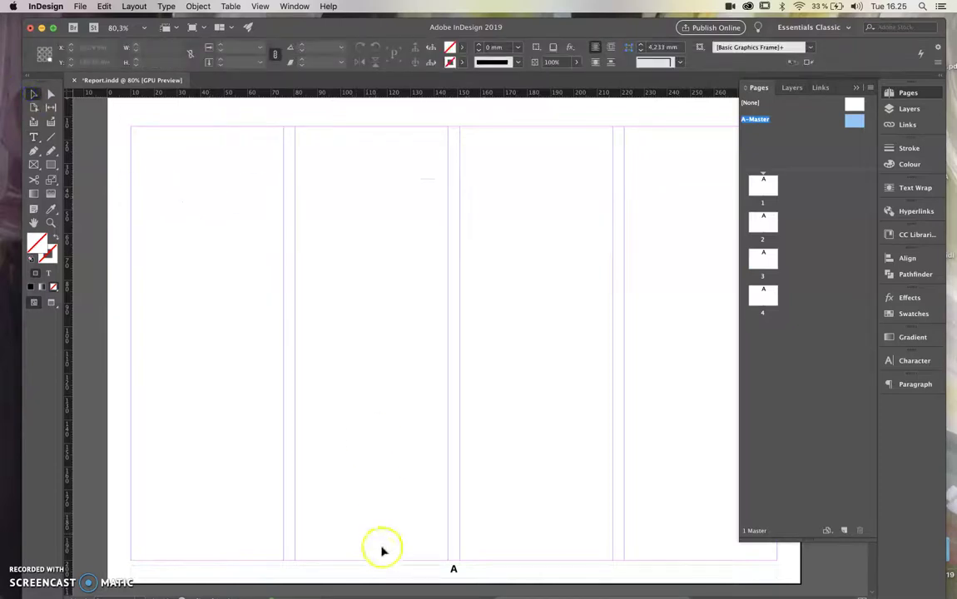
left_click(33, 138)
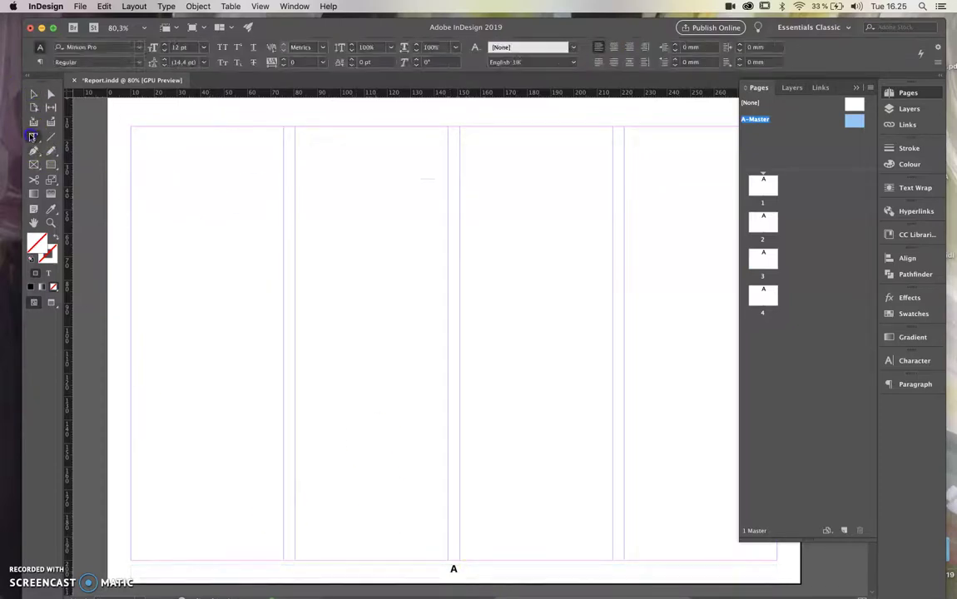
double_click(453, 568)
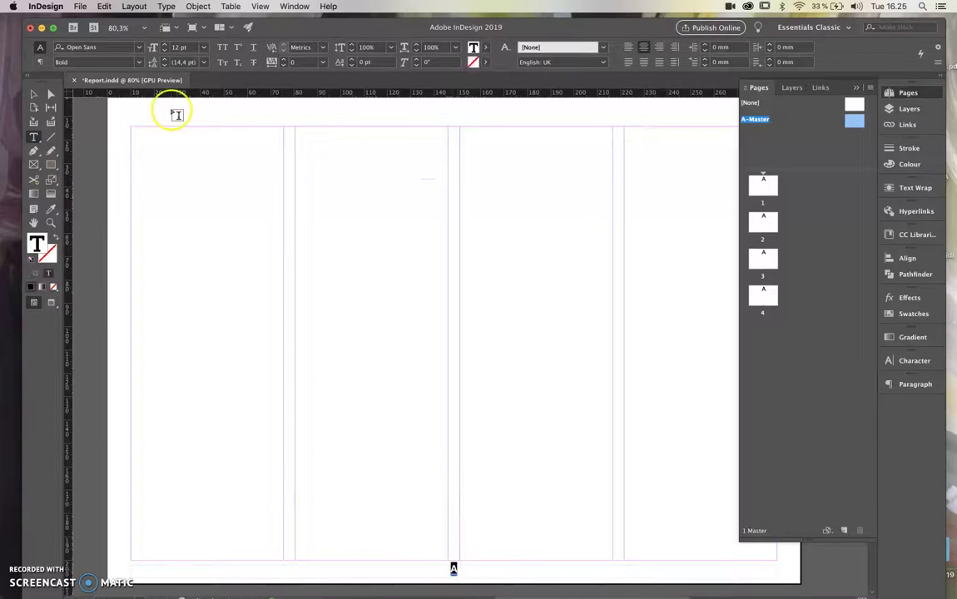
left_click(163, 44)
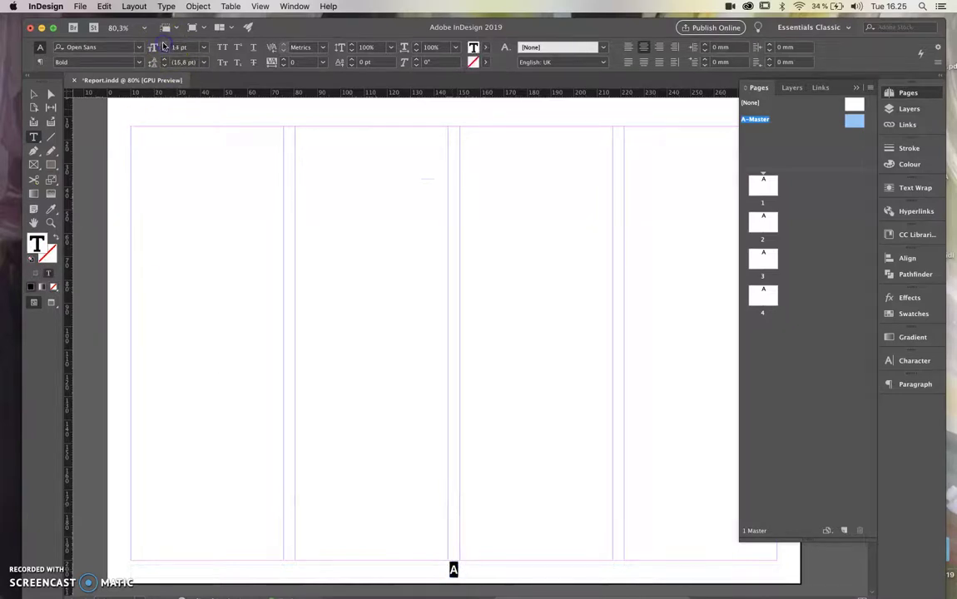
- Recolour the page number marker on A-Master to a muted red and check it on pages 2 to 4
double_click(37, 244)
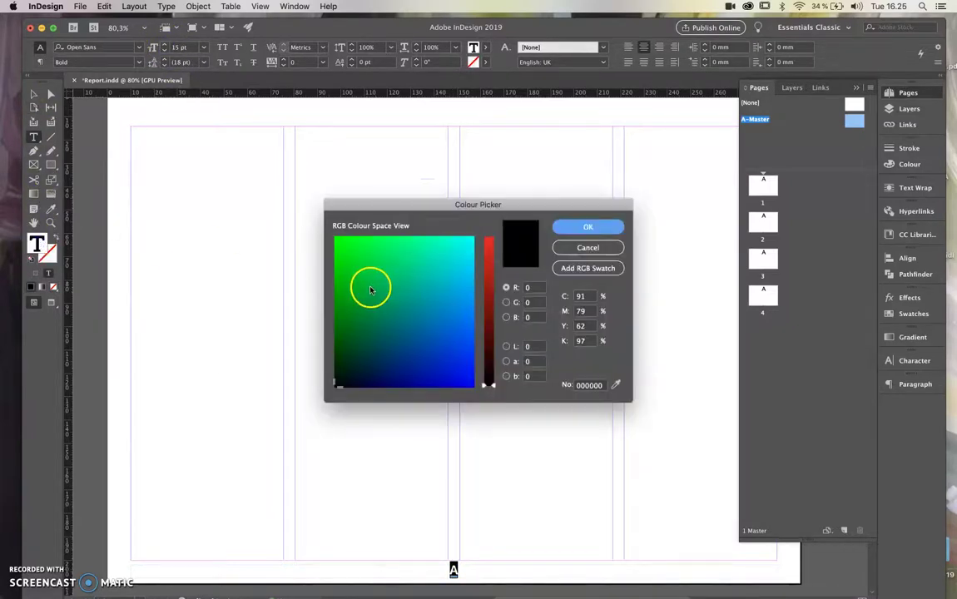
left_click_drag(488, 257, 489, 273)
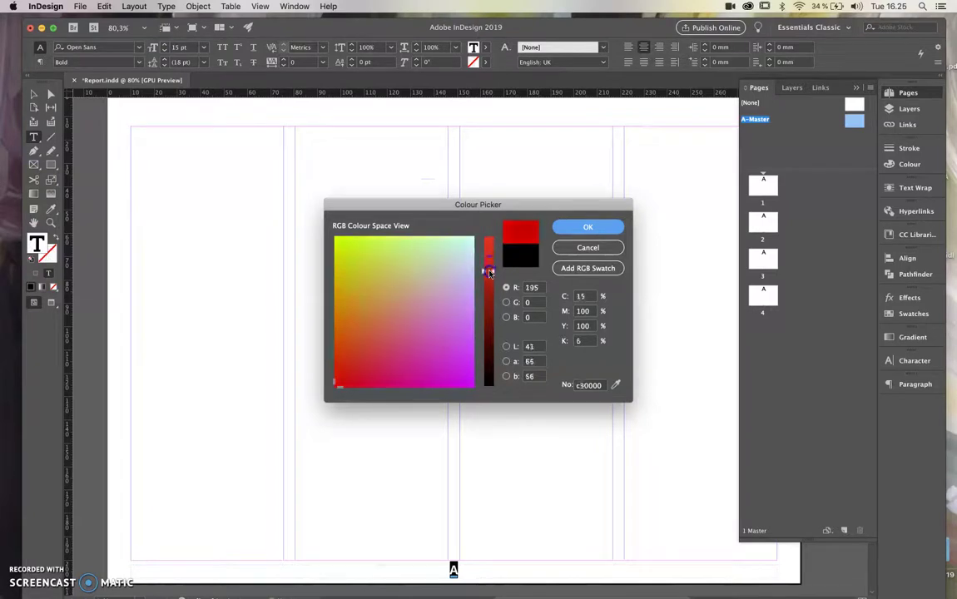
left_click(416, 326)
left_click(588, 226)
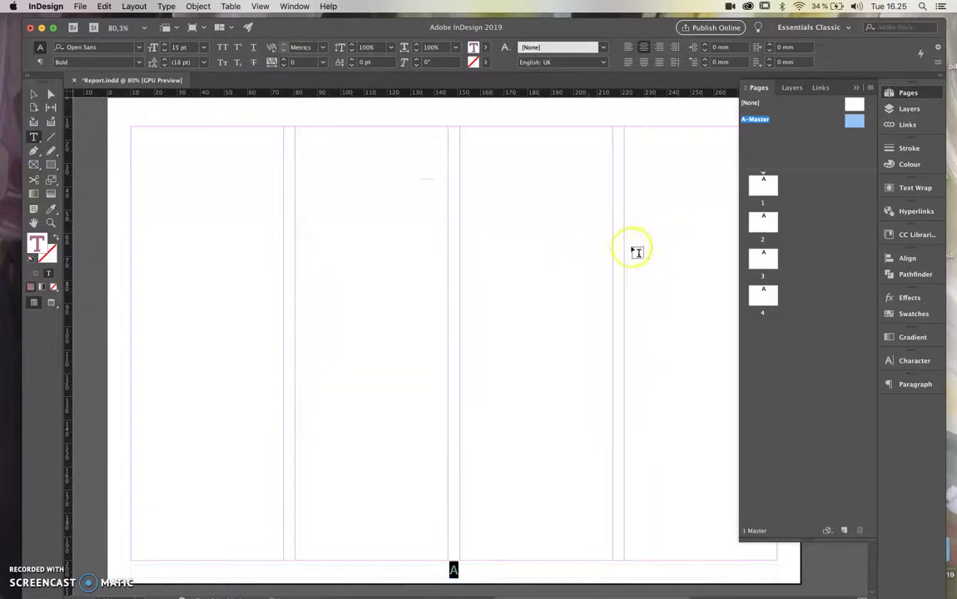
double_click(766, 222)
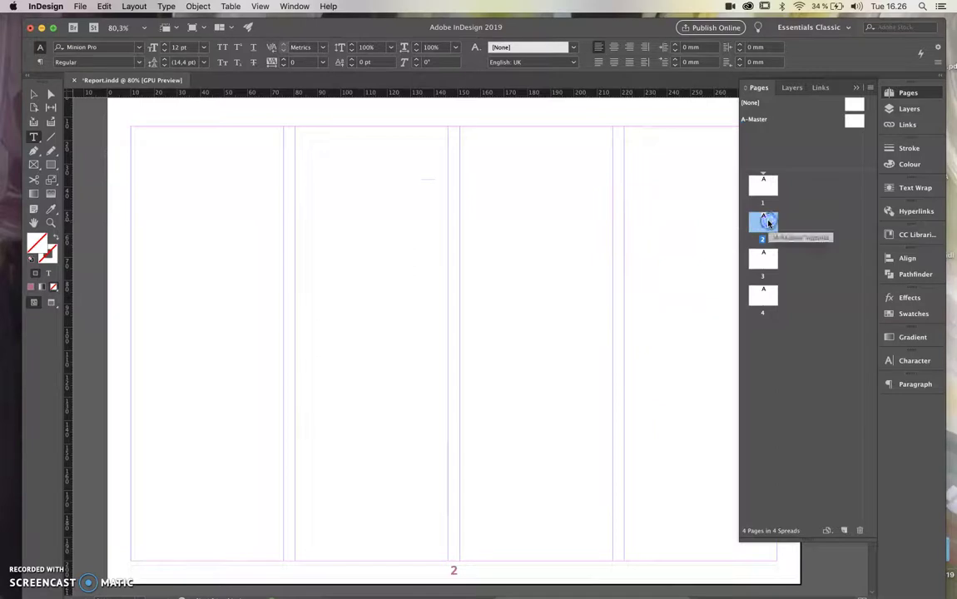
double_click(765, 259)
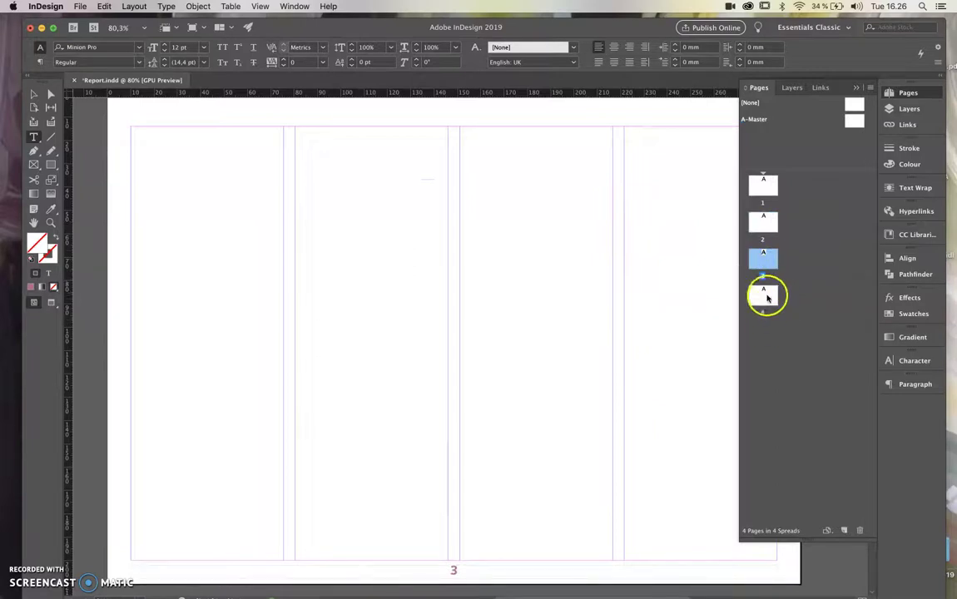
double_click(766, 296)
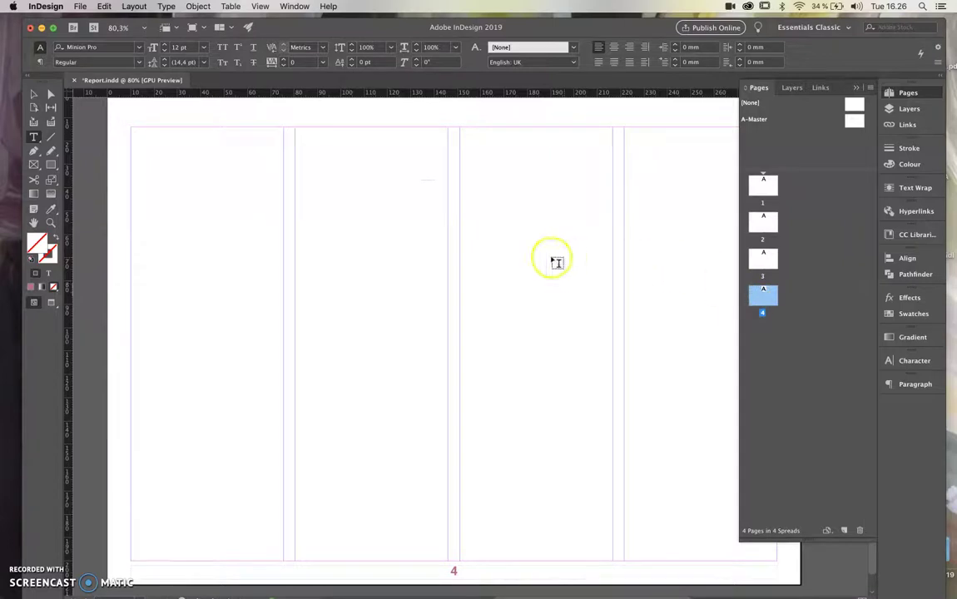
- Draw a 136 × 186 mm rectangle frame over the first two columns of page 4 and place the file Text in it
left_click(31, 93)
left_click(34, 163)
left_click_drag(130, 128, 448, 561)
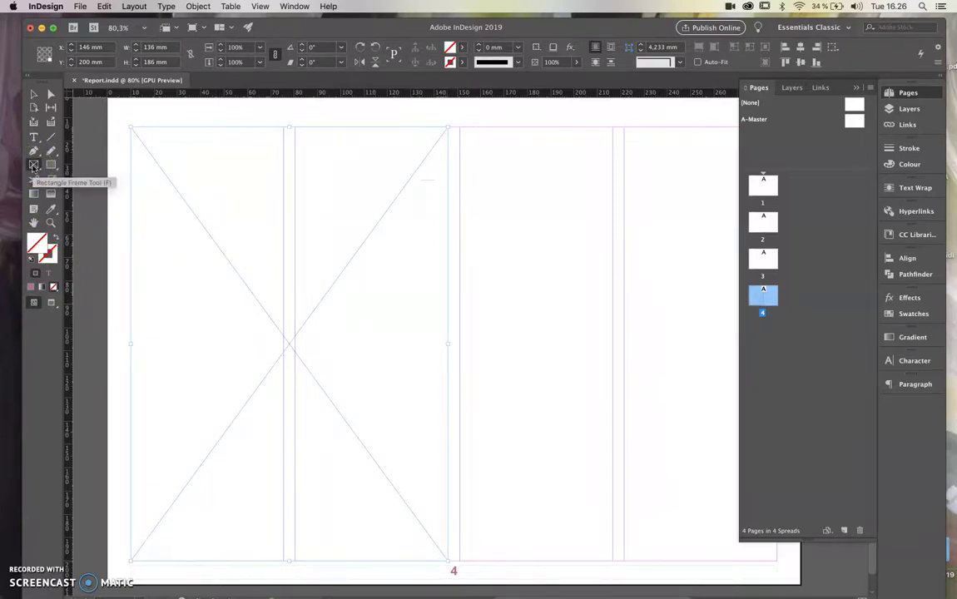
left_click(35, 167)
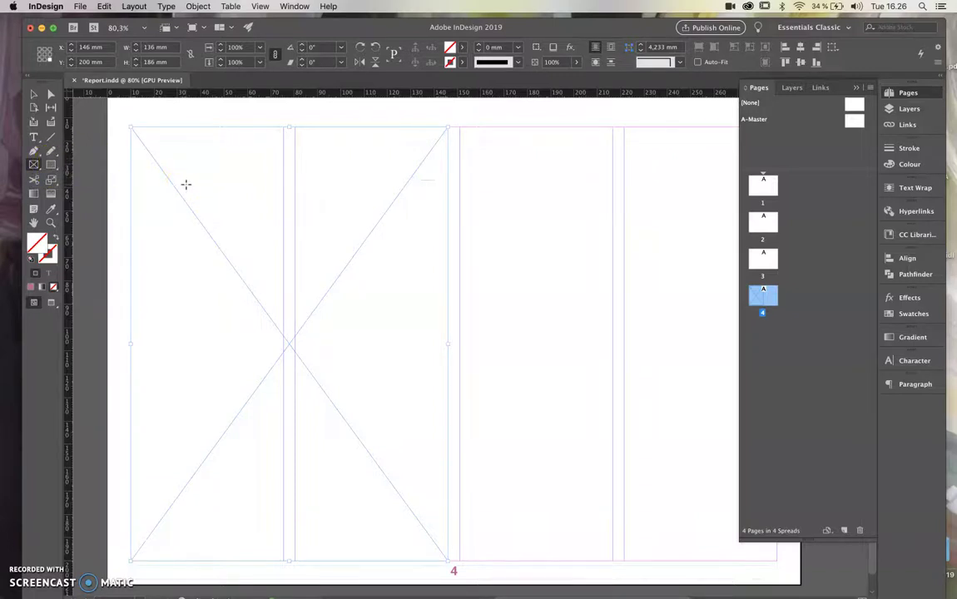
key("super+d")
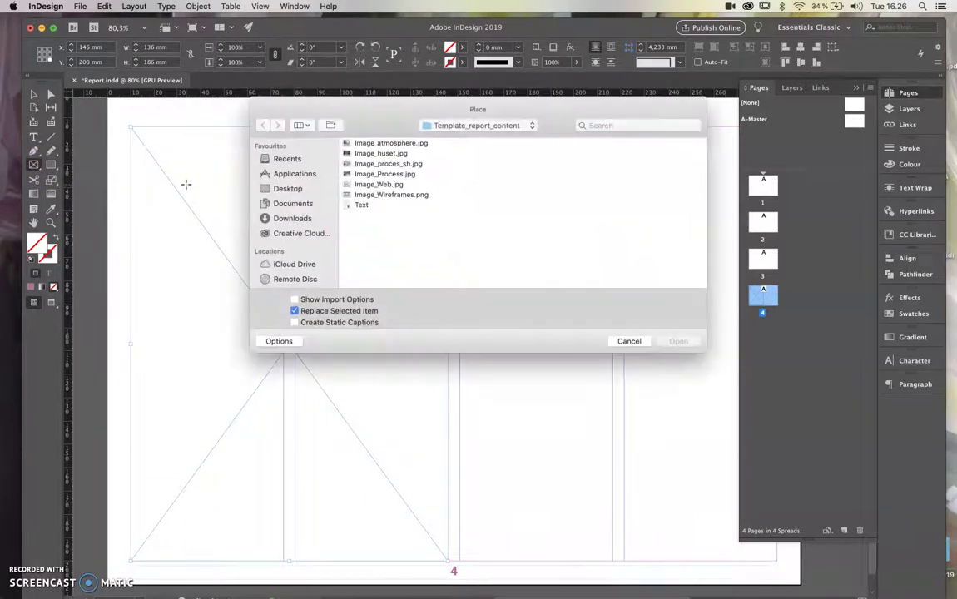
left_click(361, 206)
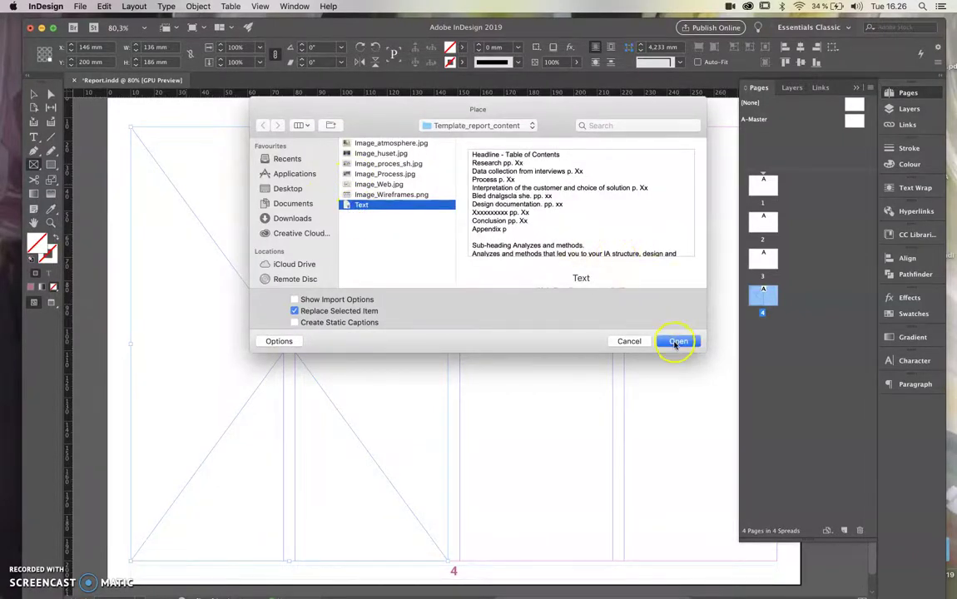
left_click(677, 342)
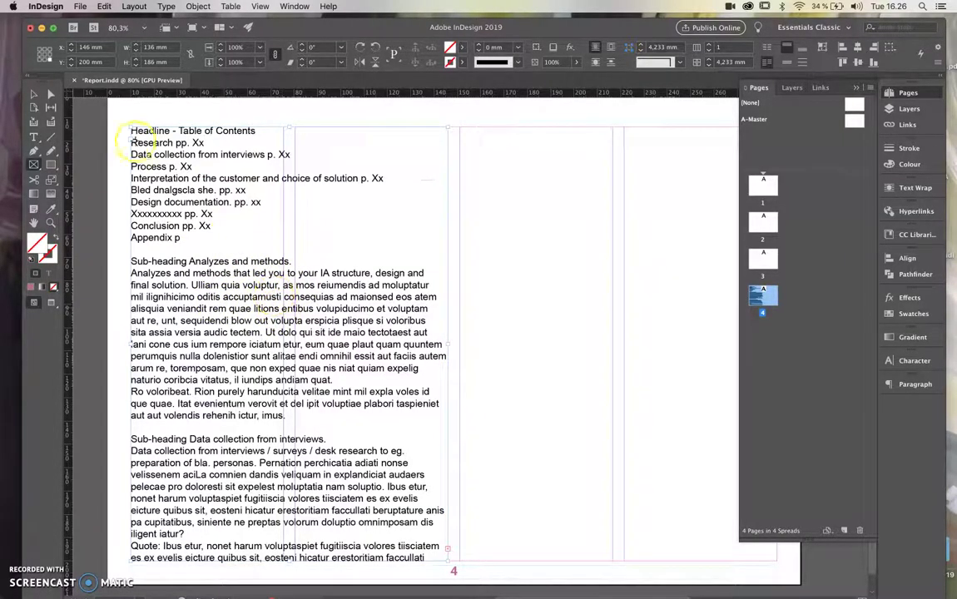
- Thread the overset text from the two-column-wide frame into a new frame filling the third column
left_click(33, 94)
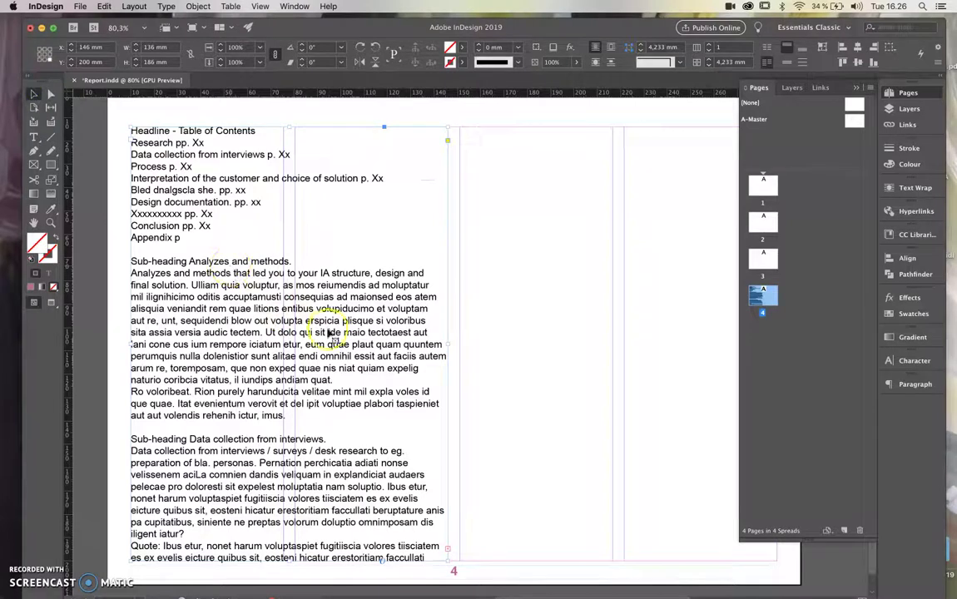
left_click(446, 551)
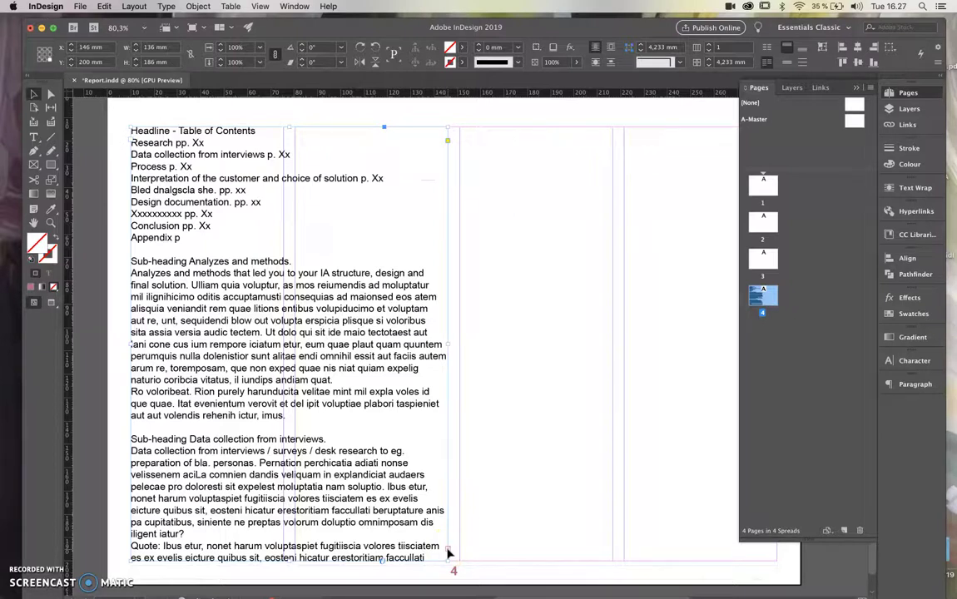
left_click(448, 552)
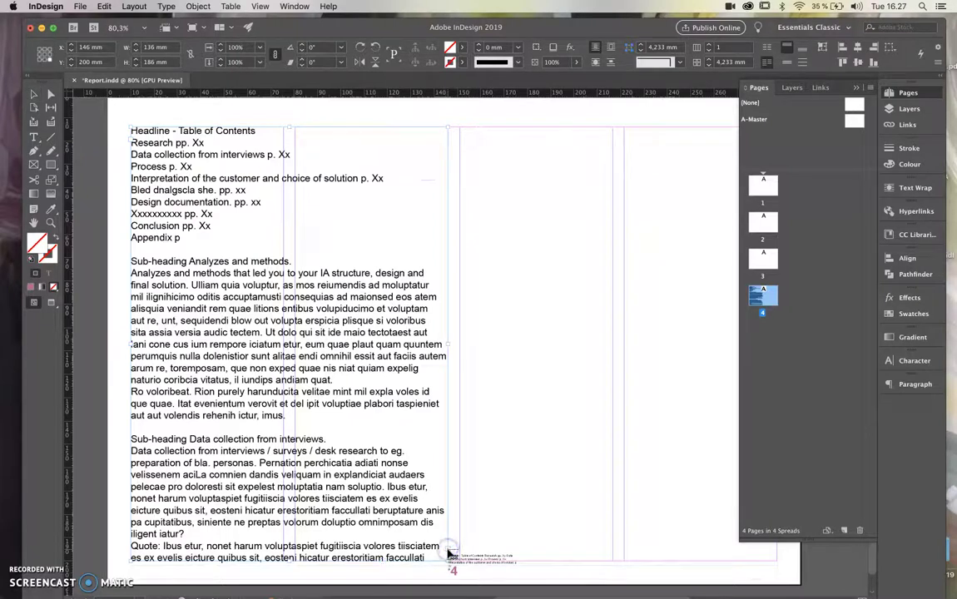
left_click(461, 129)
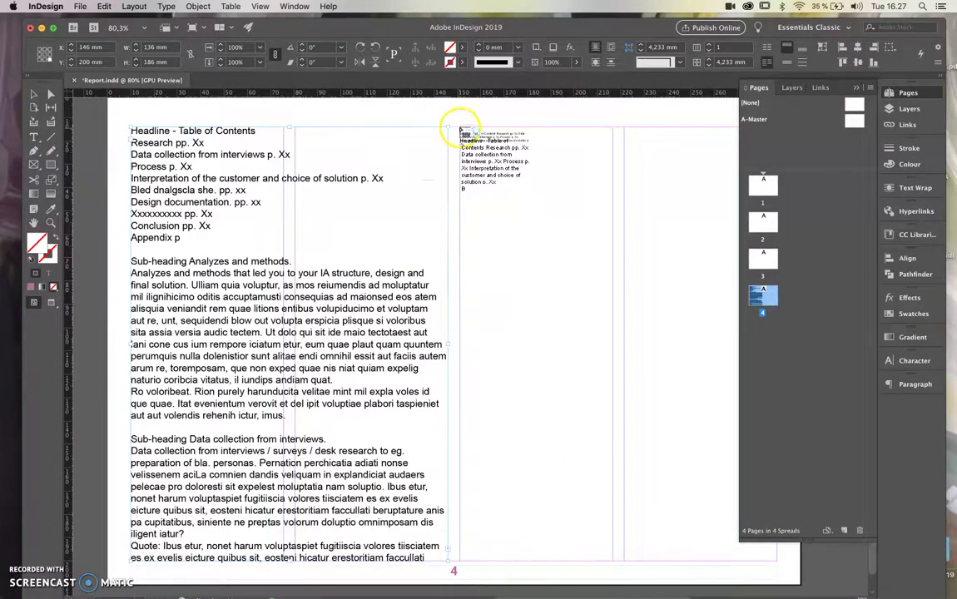
left_click(461, 130)
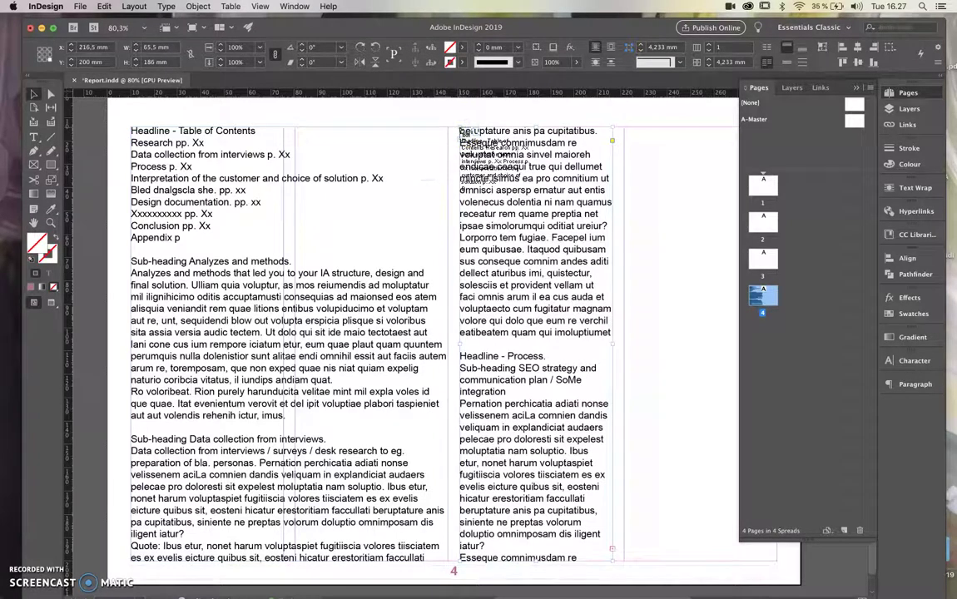
- Widen the threaded text frame in the third column so it spans the third and fourth columns
scroll(427, 124, "right", 2)
scroll(427, 124, "up", 1)
left_click(570, 368)
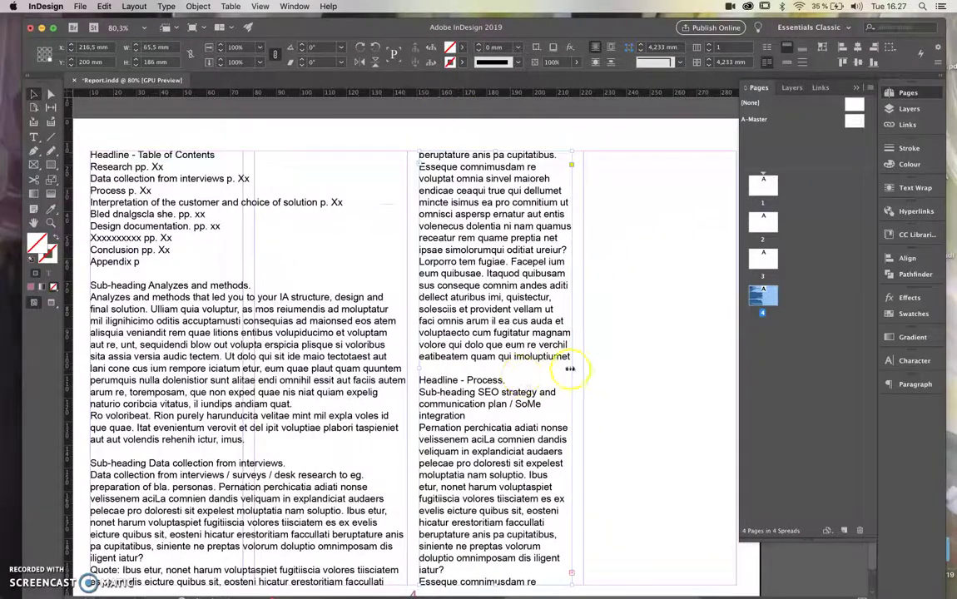
left_click_drag(571, 367, 708, 369)
scroll(652, 342, "right", 4)
left_click_drag(634, 366, 662, 364)
- Thread the remaining overset text into the first column of the next empty page and widen that frame to 136 mm
left_click_drag(660, 566, 127, 214)
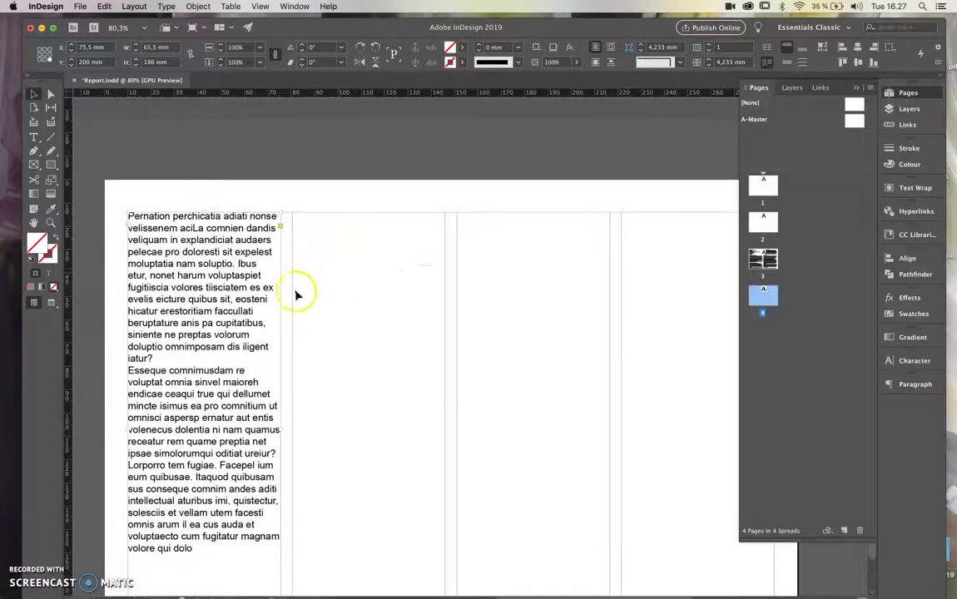
left_click_drag(281, 429, 444, 430)
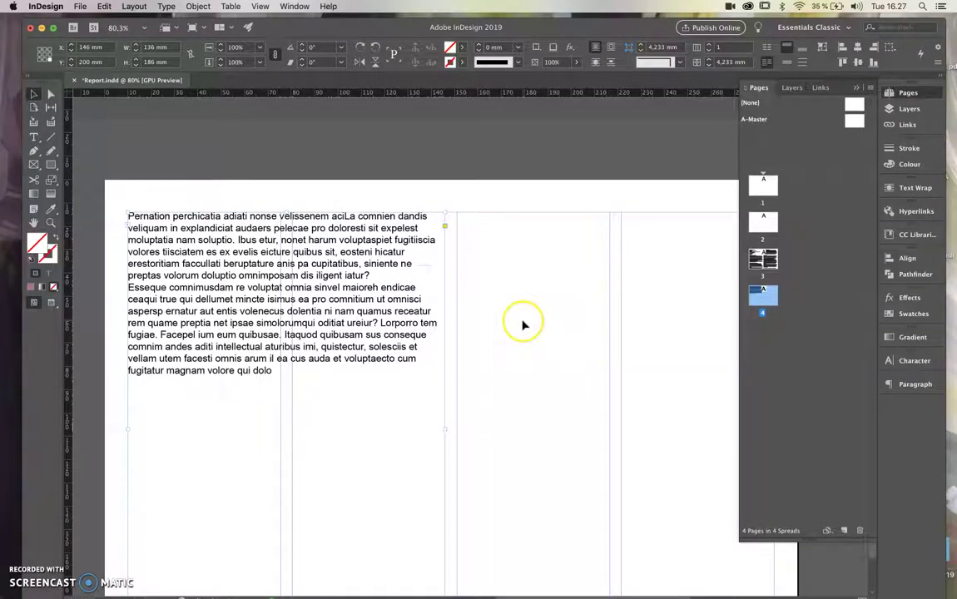